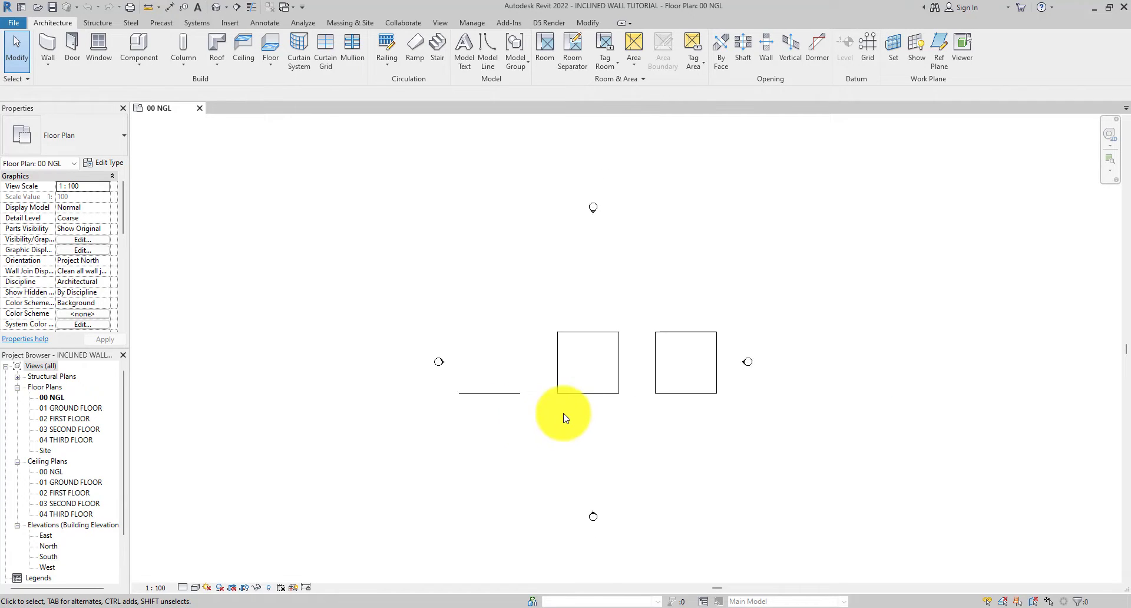
- Place one continuous aligned dimension string in the East elevation across all levels from 04 THIRD FLOOR down to 00 NGL
{"action": "scroll", "coordinate": [530, 427], "scroll_direction": "up", "scroll_amount": 2}
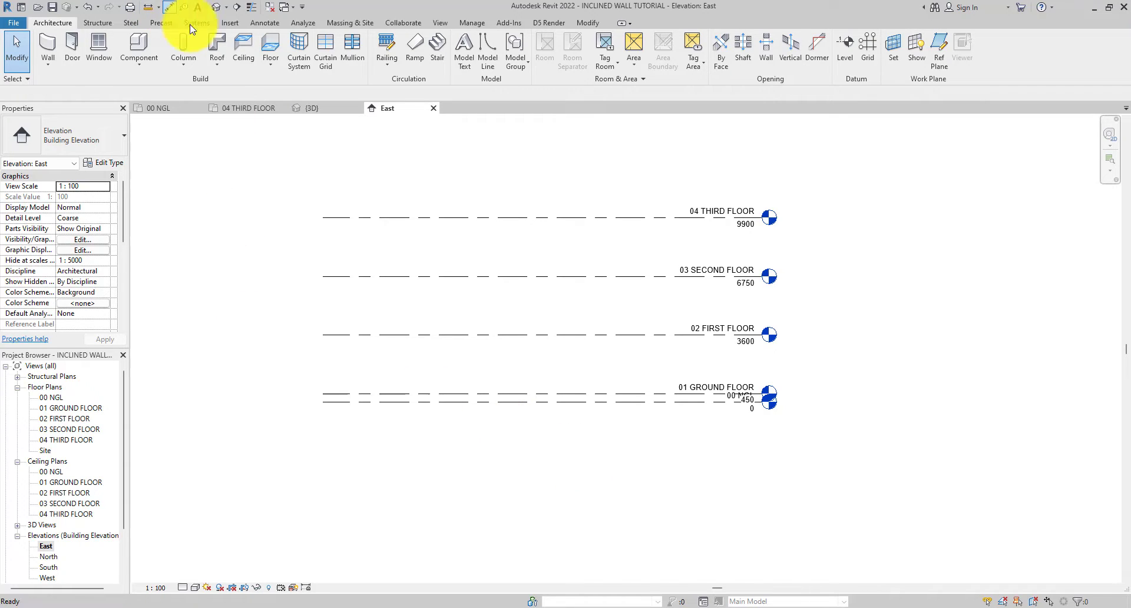
{"action": "left_click", "coordinate": [169, 6]}
{"action": "left_click", "coordinate": [669, 218]}
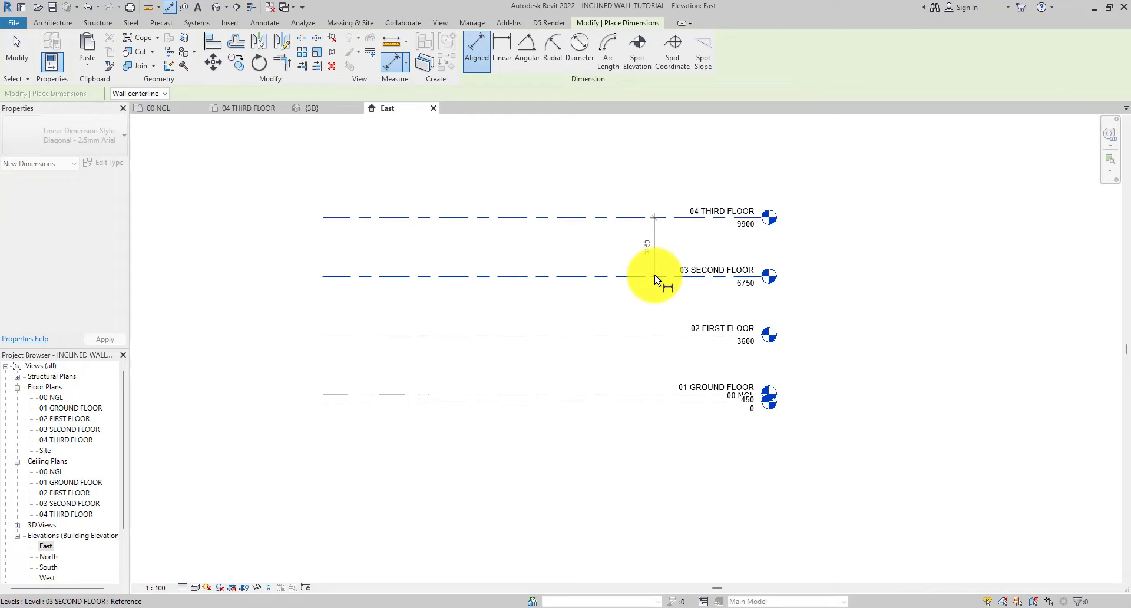
{"action": "left_click", "coordinate": [655, 277]}
{"action": "scroll", "coordinate": [652, 275], "scroll_direction": "up", "scroll_amount": 2}
{"action": "left_click", "coordinate": [659, 380]}
{"action": "left_click", "coordinate": [661, 482]}
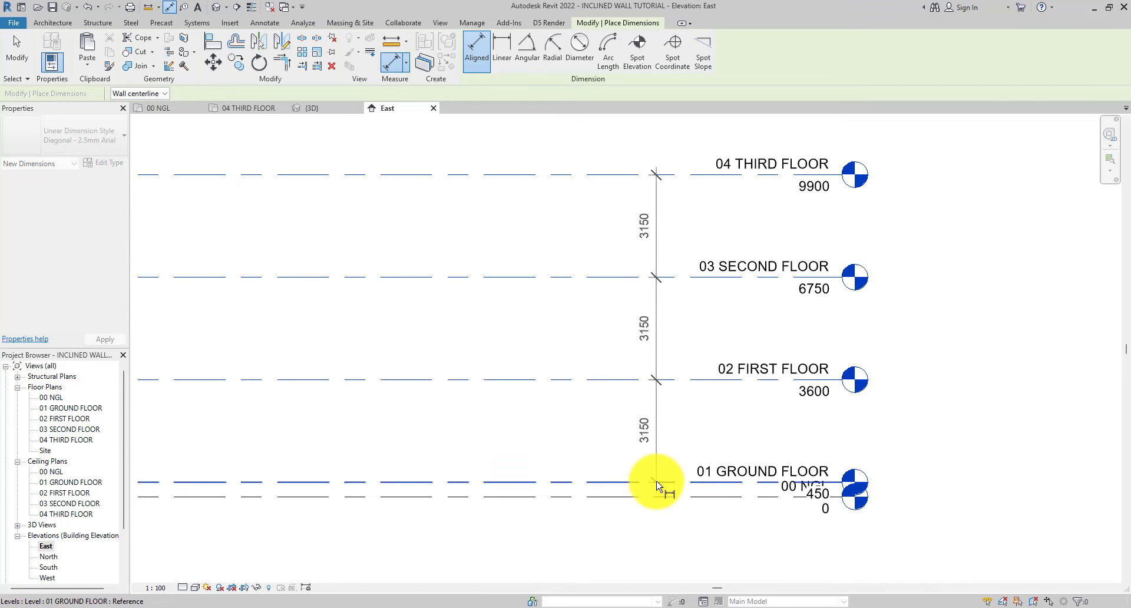
{"action": "left_click", "coordinate": [660, 498]}
{"action": "left_click", "coordinate": [651, 532]}
{"action": "scroll", "coordinate": [589, 280], "scroll_direction": "down", "scroll_amount": 2}
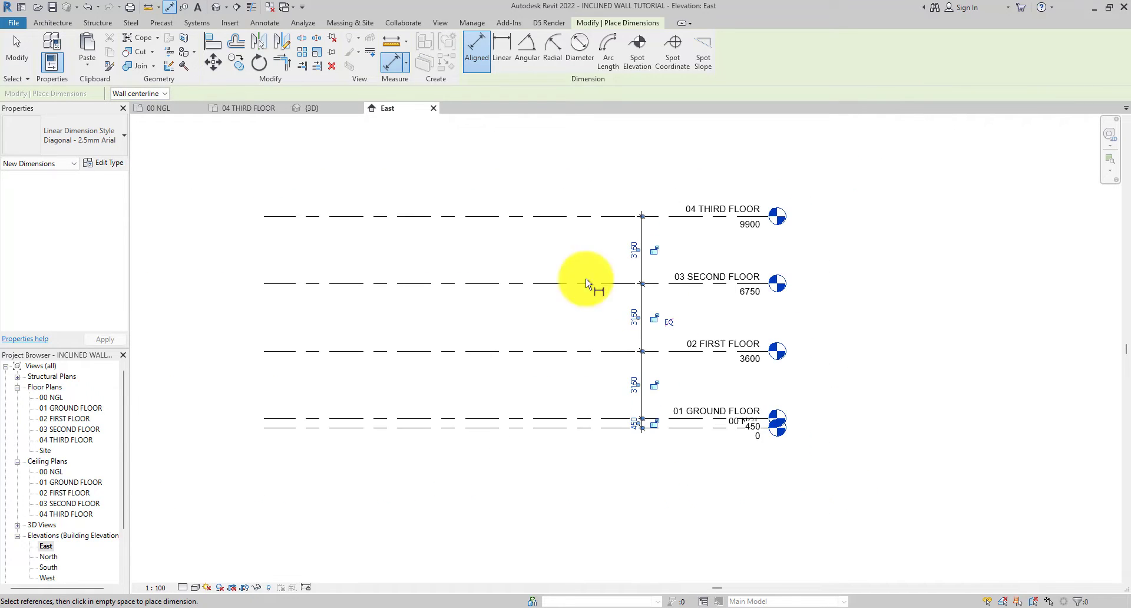
{"action": "left_click", "coordinate": [24, 71]}
- Add an elbow to the 00 NGL level line and move its head down, clear of the 01 GROUND FLOOR label
{"action": "left_click", "coordinate": [719, 433]}
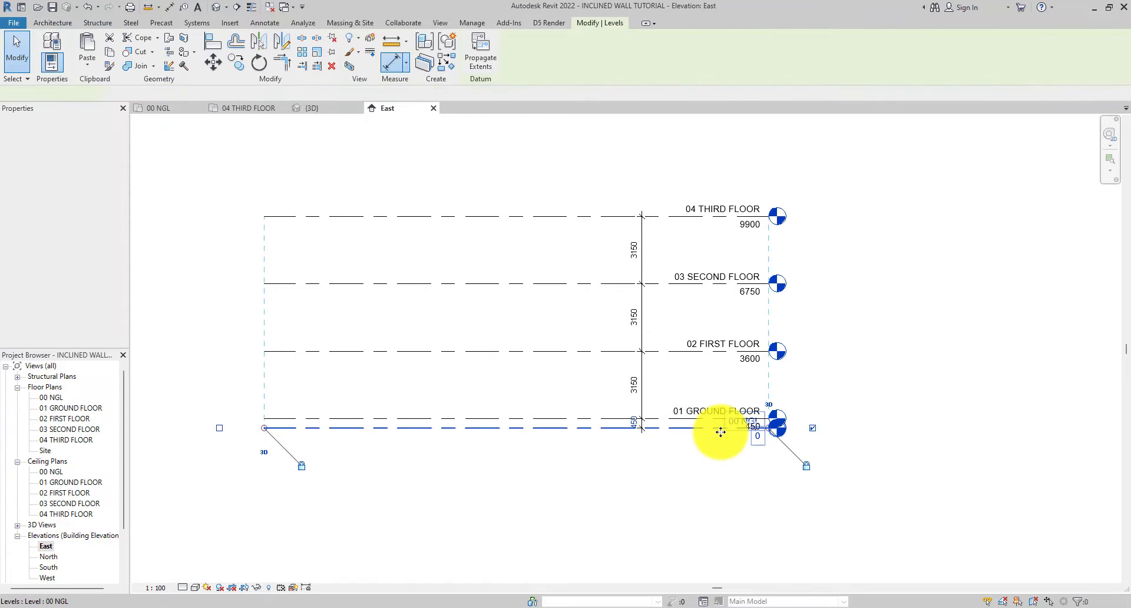
{"action": "scroll", "coordinate": [726, 431], "scroll_direction": "up", "scroll_amount": 3}
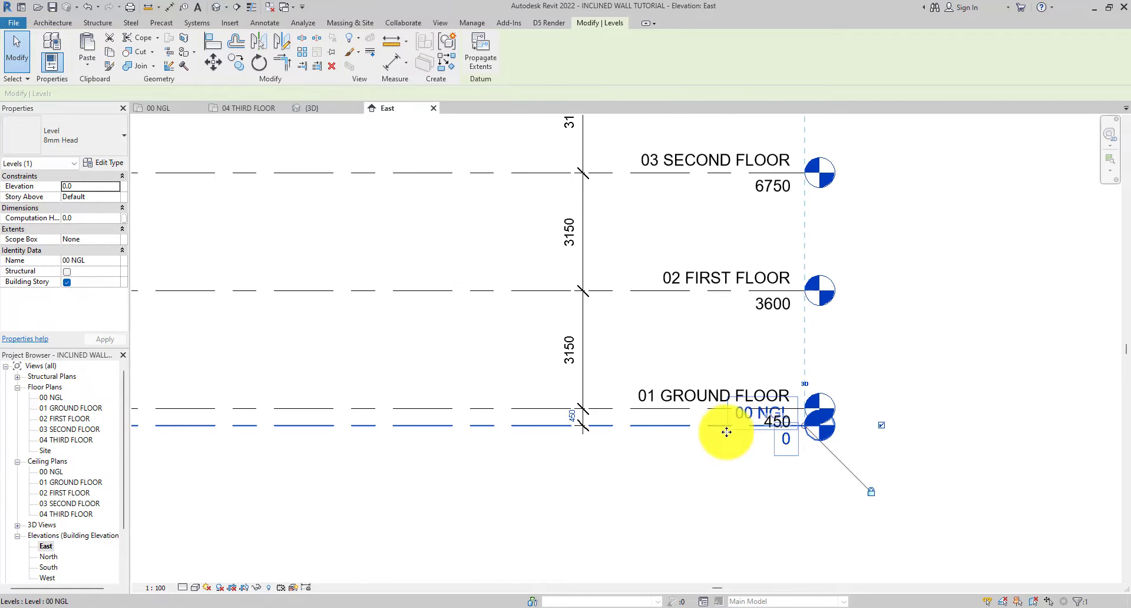
{"action": "left_click", "coordinate": [781, 432]}
{"action": "left_click_drag", "start_coordinate": [779, 452], "coordinate": [783, 483]}
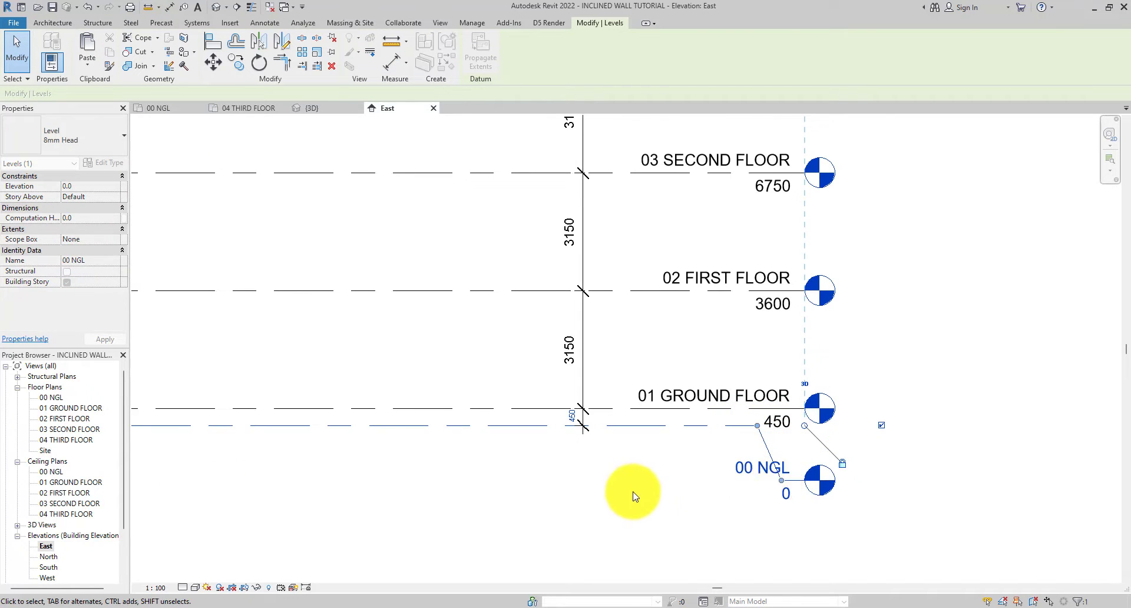
{"action": "left_click", "coordinate": [636, 495]}
{"action": "scroll", "coordinate": [679, 499], "scroll_direction": "down", "scroll_amount": 1}
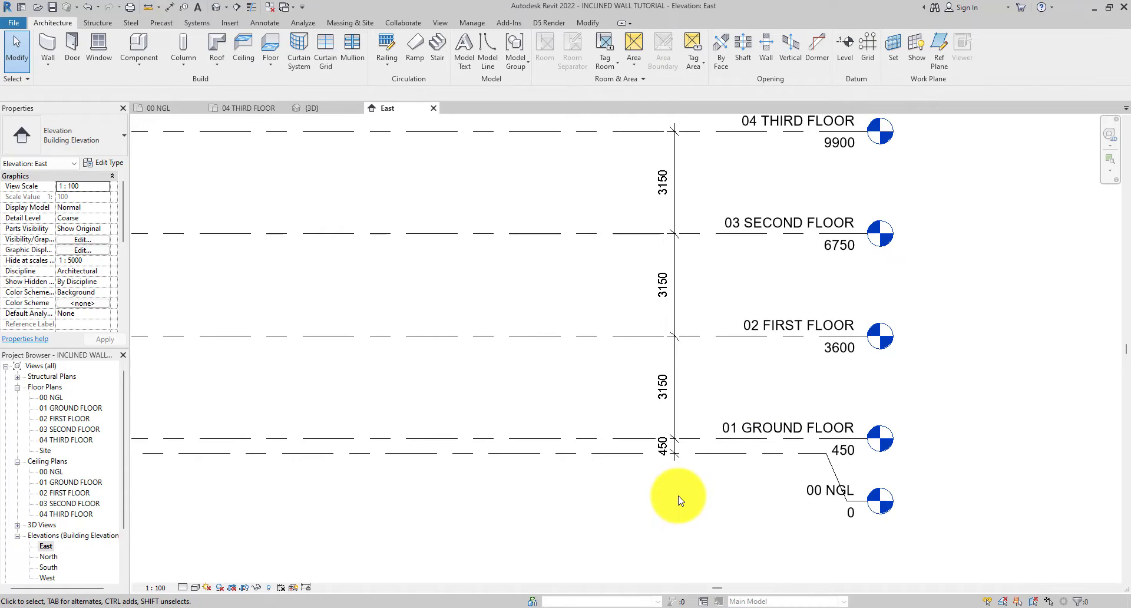
{"action": "scroll", "coordinate": [678, 499], "scroll_direction": "down", "scroll_amount": 1}
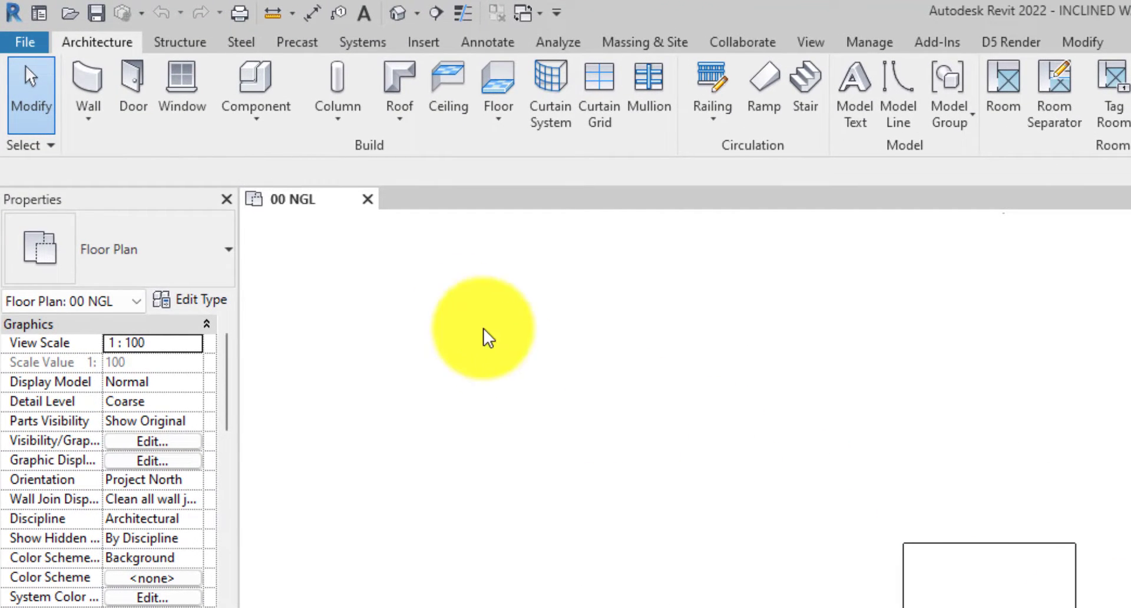
{"action": "left_click", "coordinate": [256, 118]}
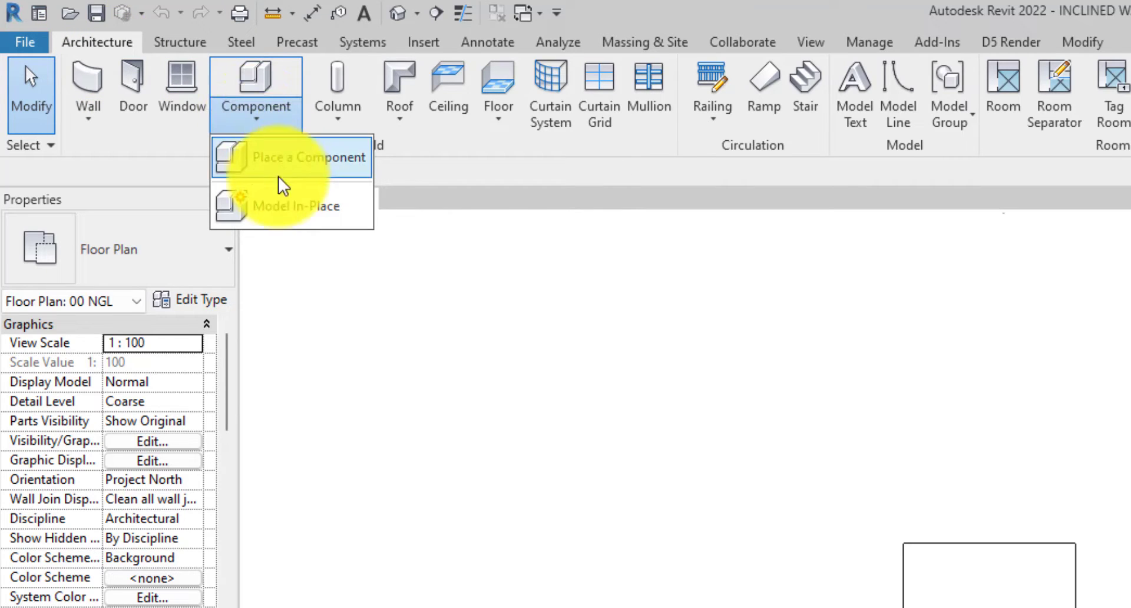
{"action": "left_click", "coordinate": [282, 206]}
{"action": "scroll", "coordinate": [963, 533], "scroll_direction": "down", "scroll_amount": 1}
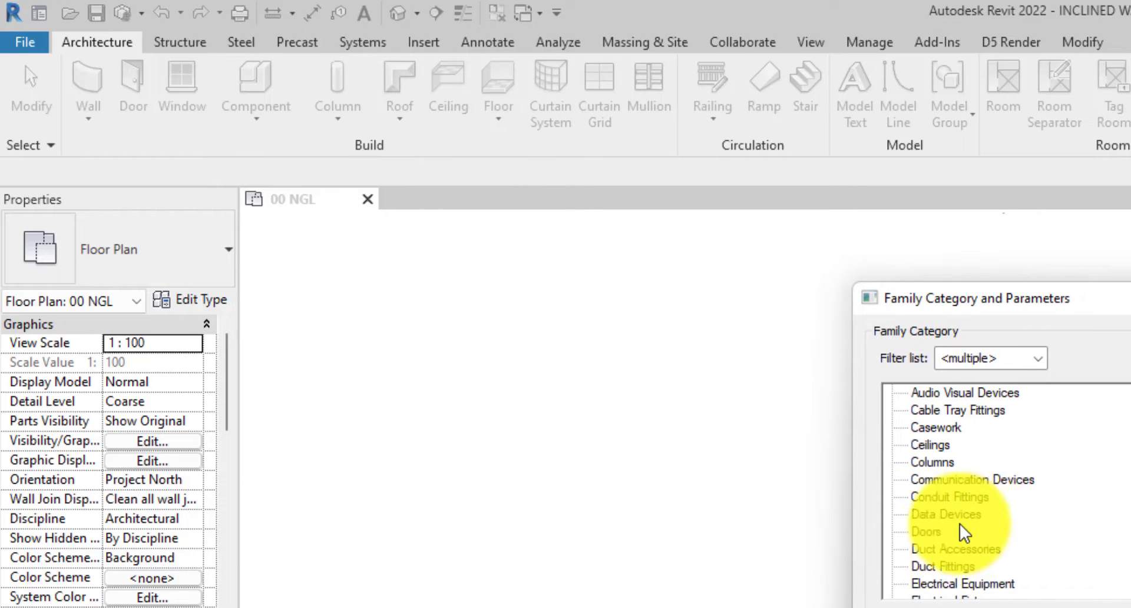
{"action": "scroll", "coordinate": [963, 534], "scroll_direction": "down", "scroll_amount": 3}
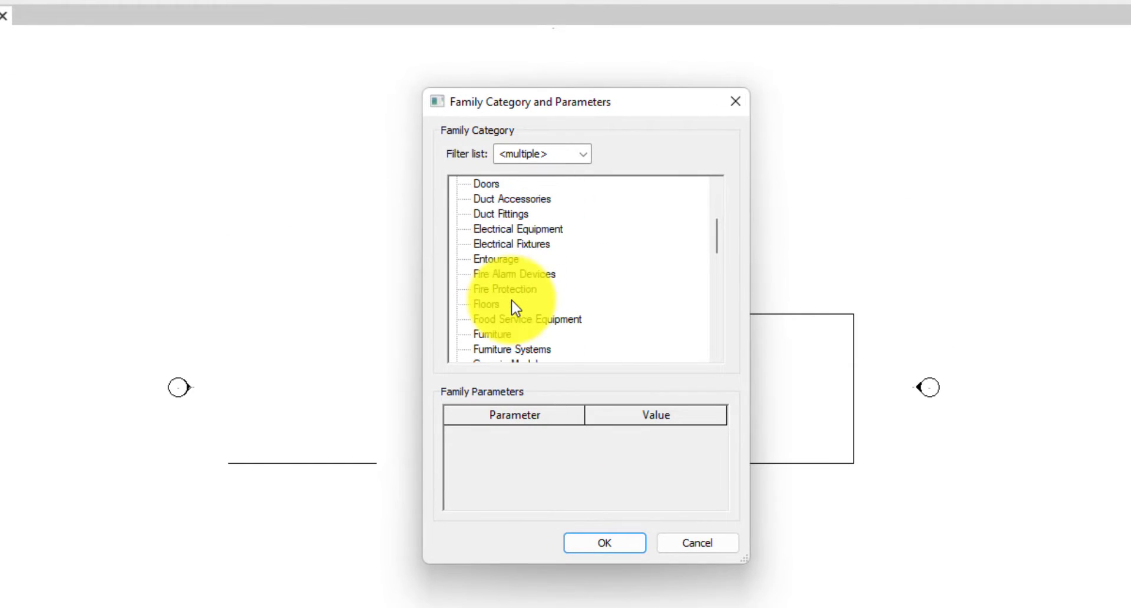
{"action": "scroll", "coordinate": [512, 301], "scroll_direction": "down", "scroll_amount": 4}
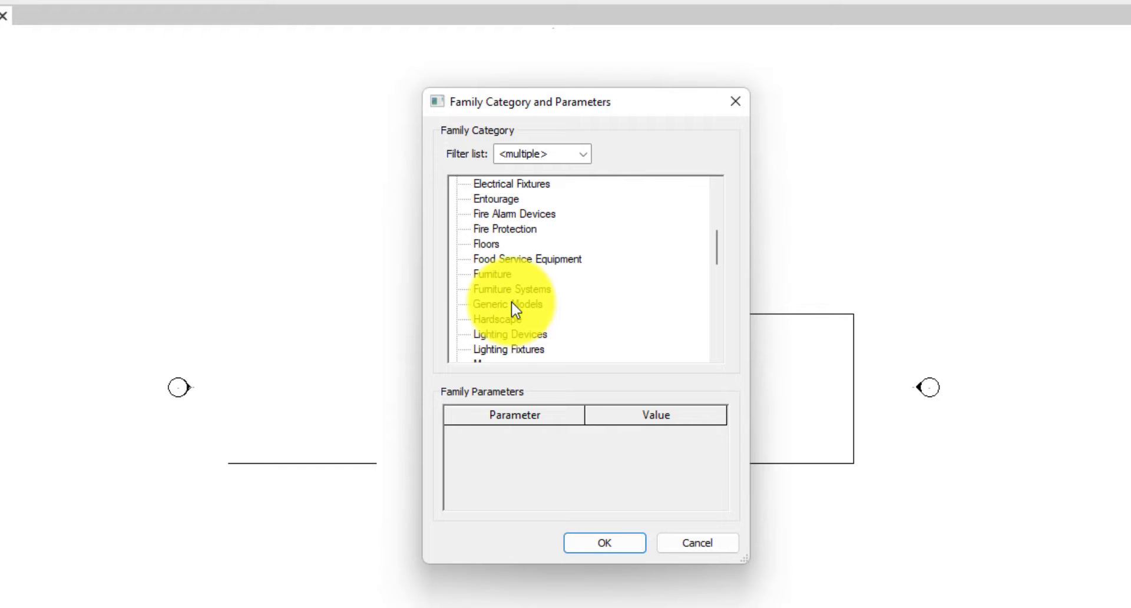
{"action": "scroll", "coordinate": [512, 302], "scroll_direction": "up", "scroll_amount": 2}
{"action": "scroll", "coordinate": [511, 301], "scroll_direction": "down", "scroll_amount": 7}
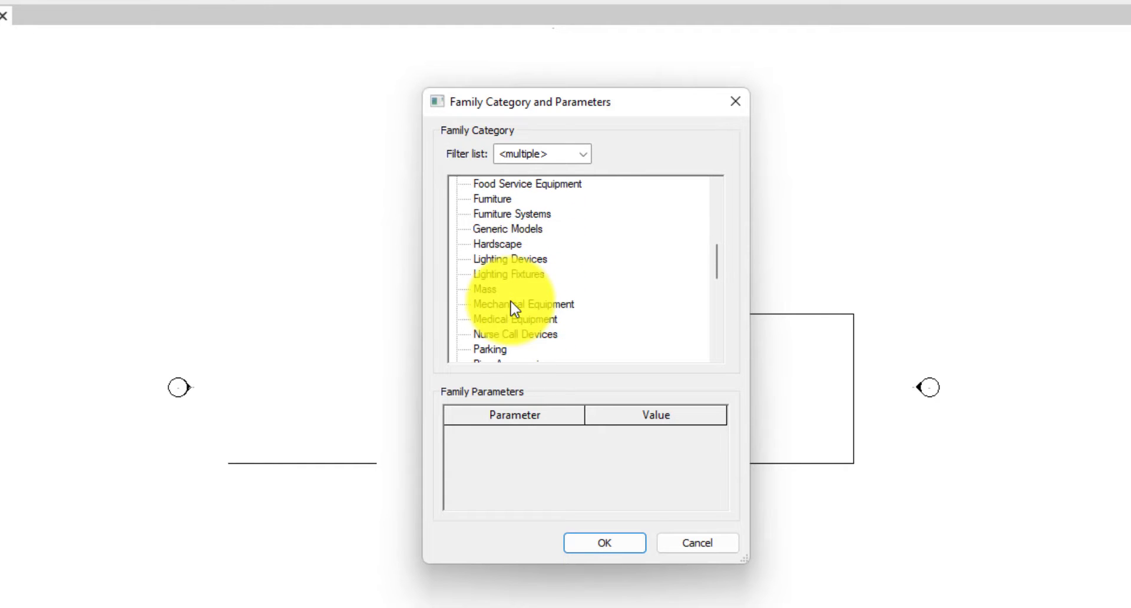
{"action": "scroll", "coordinate": [514, 307], "scroll_direction": "down", "scroll_amount": 3}
{"action": "left_click", "coordinate": [482, 246]}
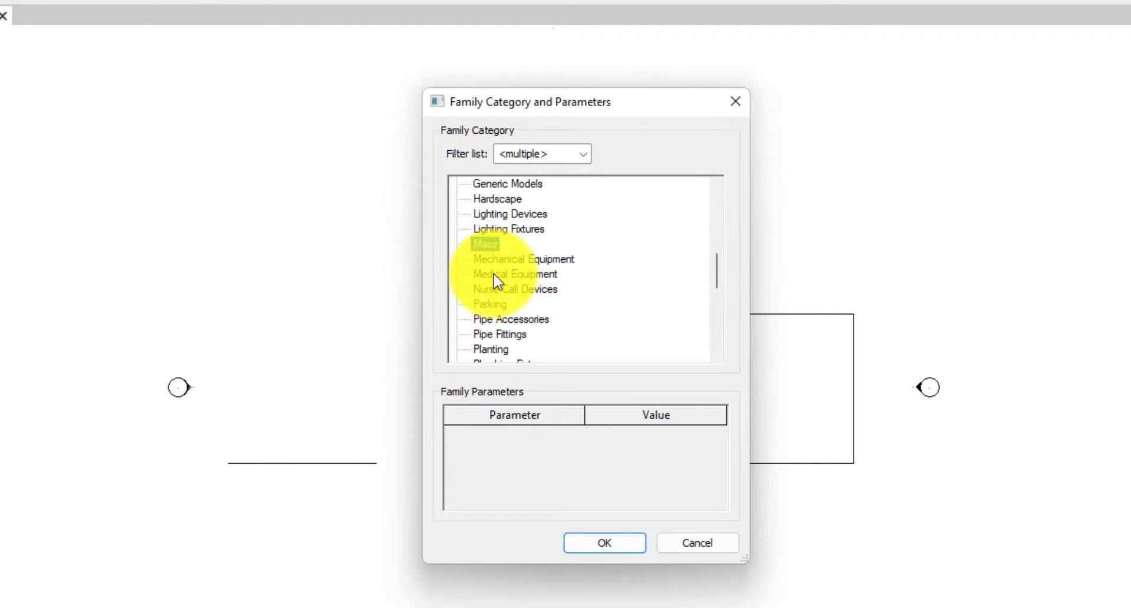
{"action": "left_click", "coordinate": [604, 543]}
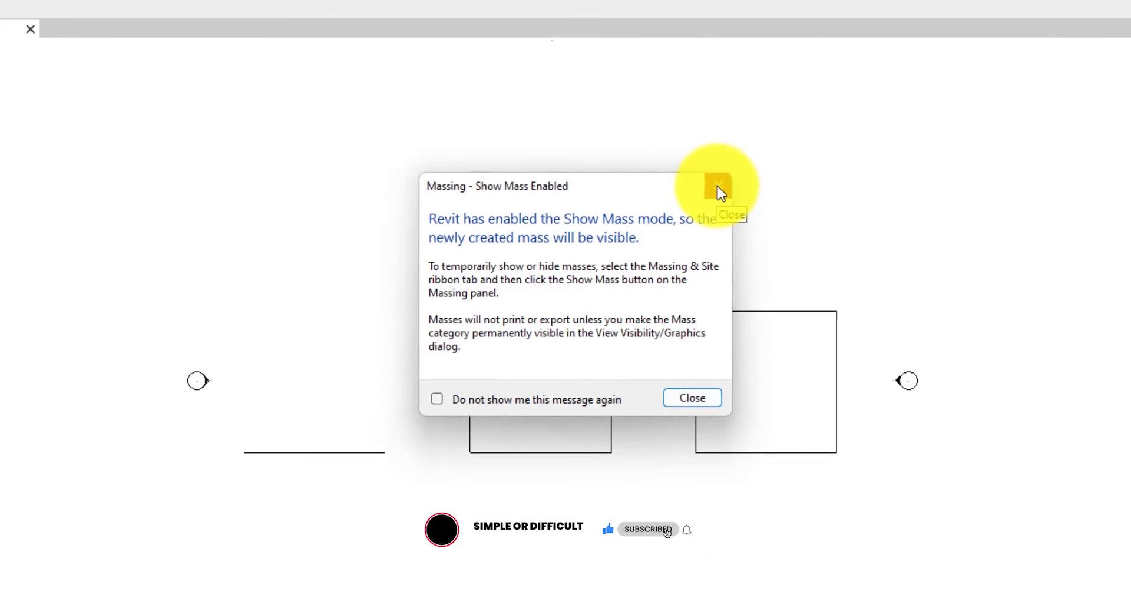
{"action": "left_click", "coordinate": [729, 182]}
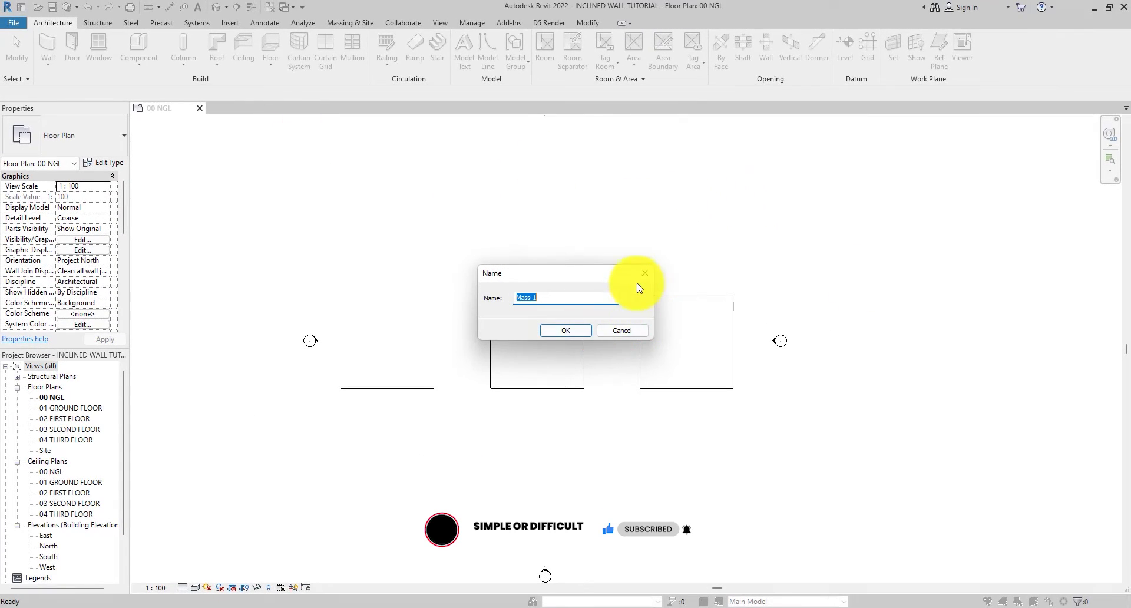
{"action": "key", "text": "Return"}
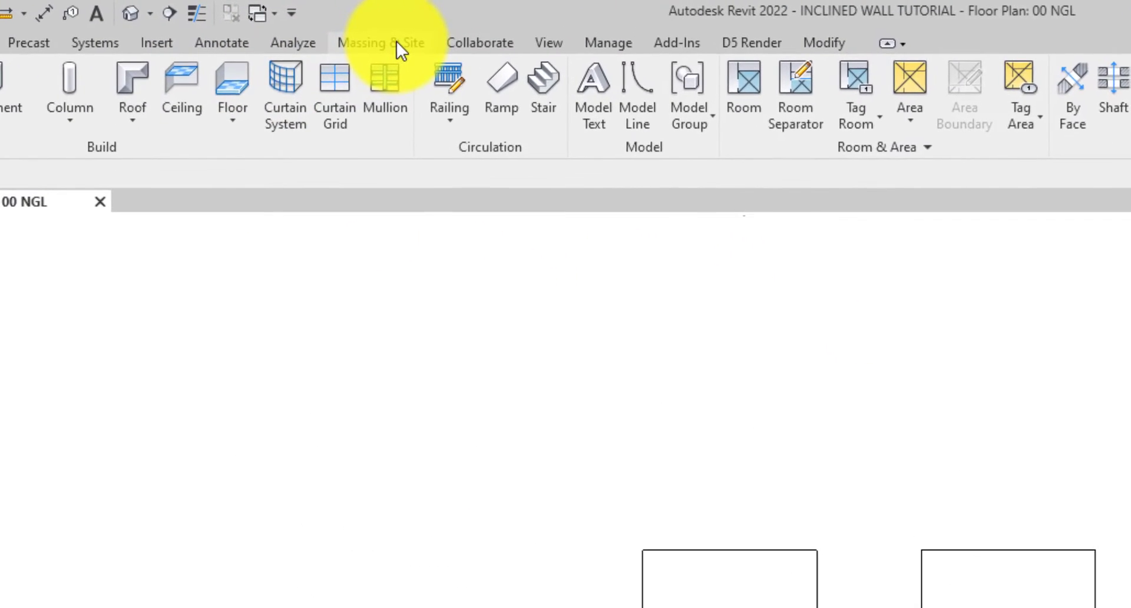
- Turn on Show Mass Form and Floors so that masses display in all views
{"action": "left_click", "coordinate": [371, 32]}
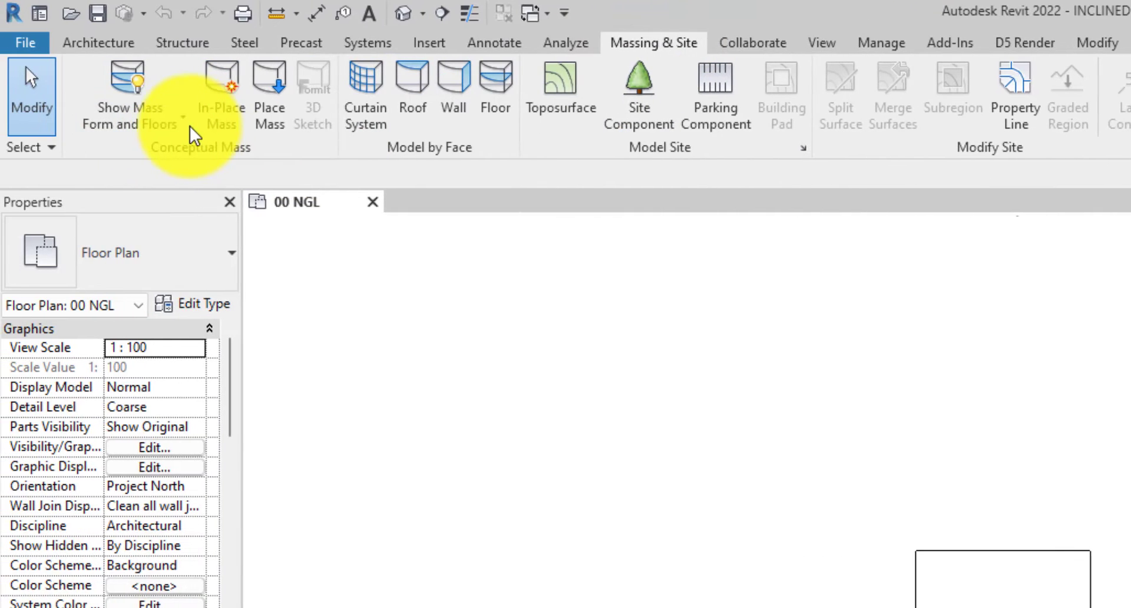
{"action": "left_click", "coordinate": [178, 129]}
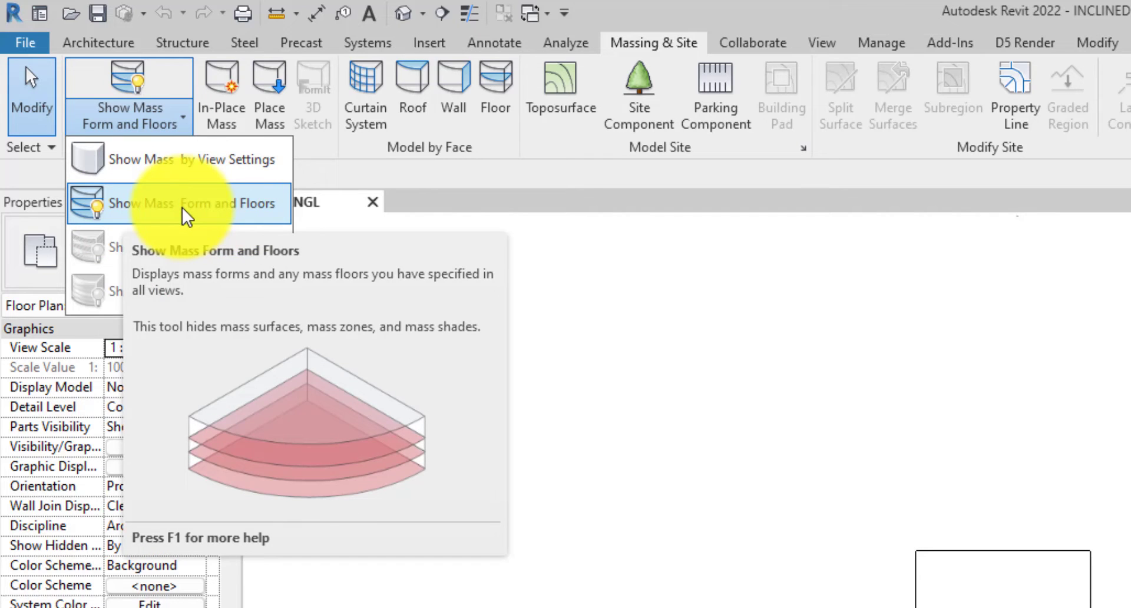
{"action": "left_click", "coordinate": [184, 213]}
- Start an in-place model with the family category set to Mass
{"action": "left_click", "coordinate": [121, 42]}
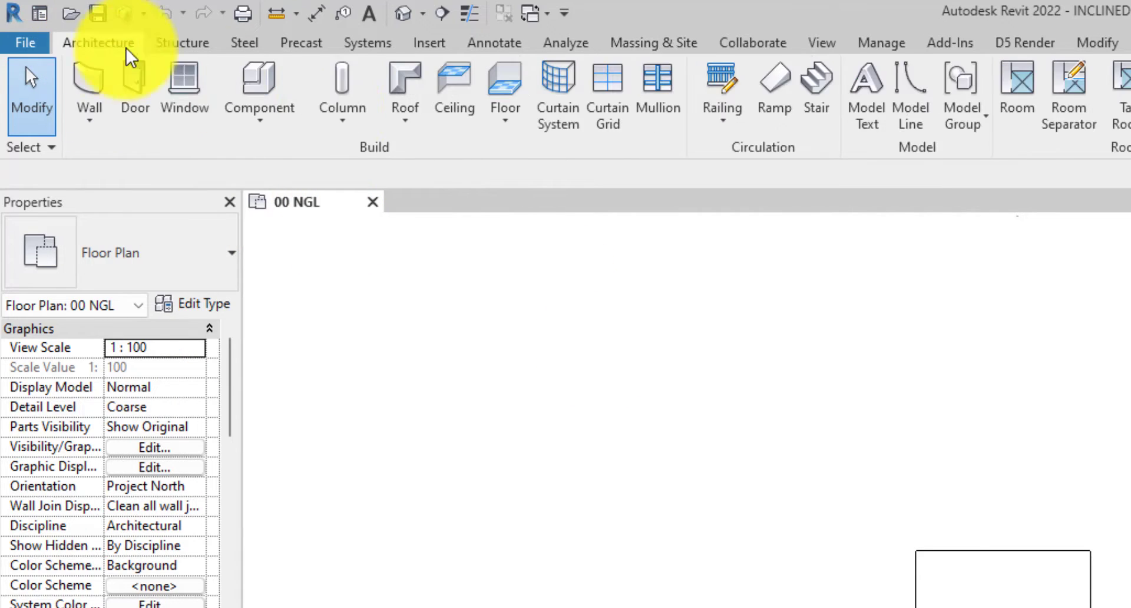
{"action": "left_click", "coordinate": [277, 140]}
{"action": "left_click", "coordinate": [291, 210]}
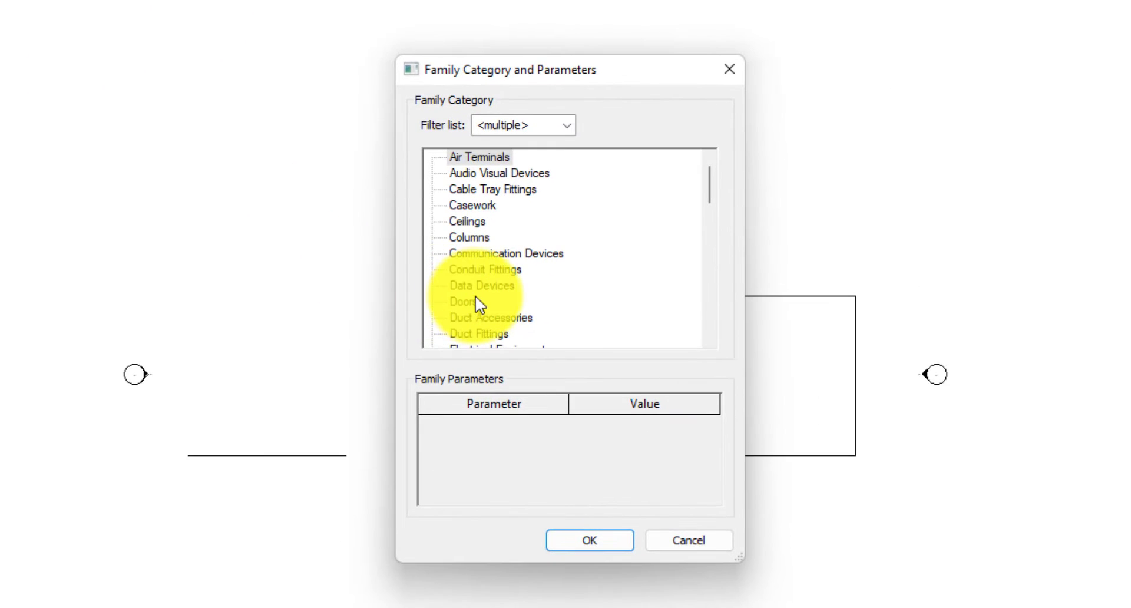
{"action": "left_click", "coordinate": [475, 299]}
{"action": "scroll", "coordinate": [475, 295], "scroll_direction": "down", "scroll_amount": 4}
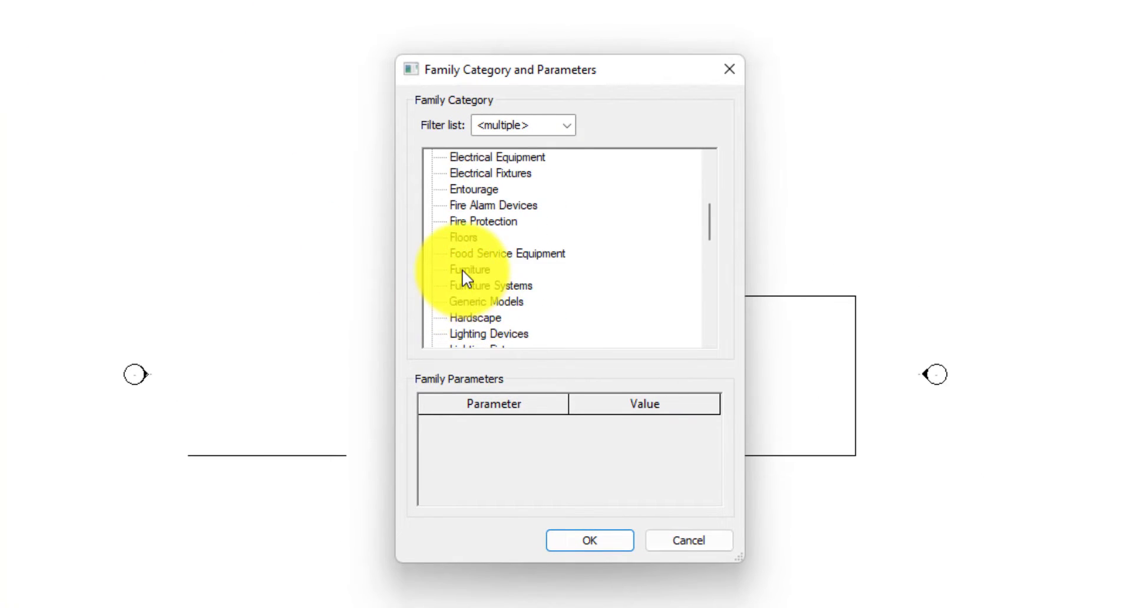
{"action": "scroll", "coordinate": [461, 268], "scroll_direction": "down", "scroll_amount": 3}
{"action": "left_click", "coordinate": [462, 254]}
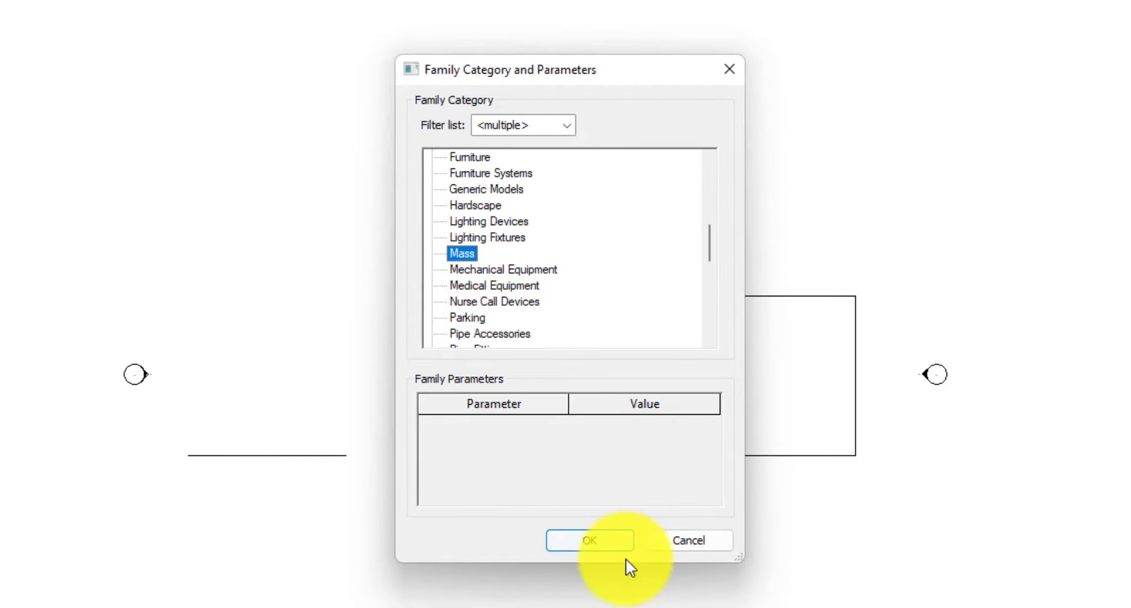
{"action": "left_click", "coordinate": [591, 539]}
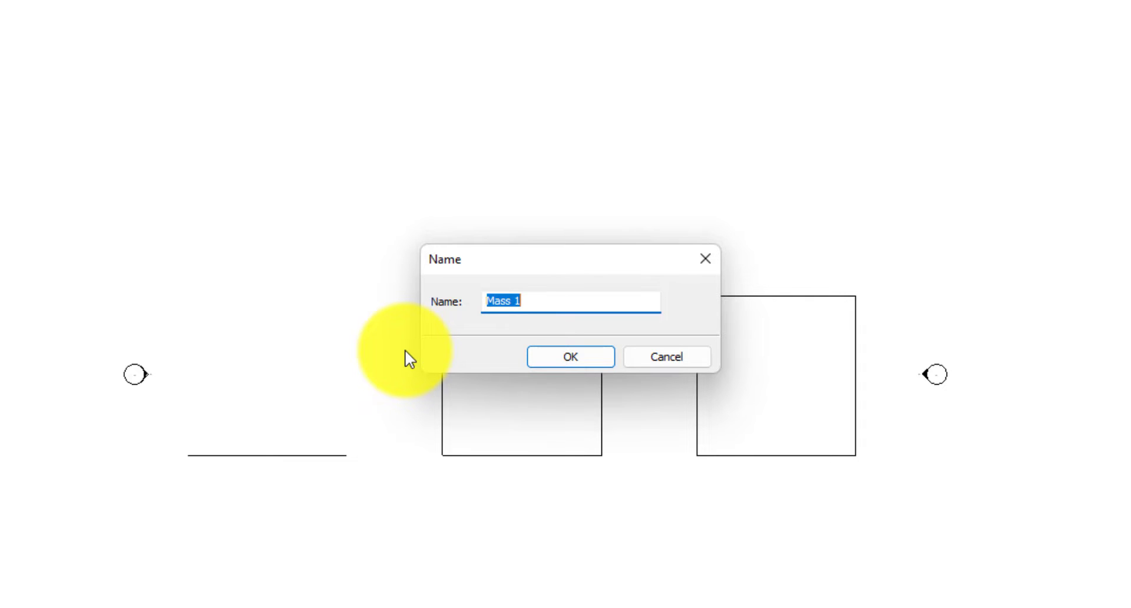
- Name the in-place mass FIRST MASS and enter its editor
{"action": "type", "text": "first"}
{"action": "key", "text": "BackSpace"}
{"action": "key", "text": "BackSpace"}
{"action": "key", "text": "BackSpace"}
{"action": "key", "text": "BackSpace"}
{"action": "key", "text": "BackSpace"}
{"action": "key", "text": "BackSpace"}
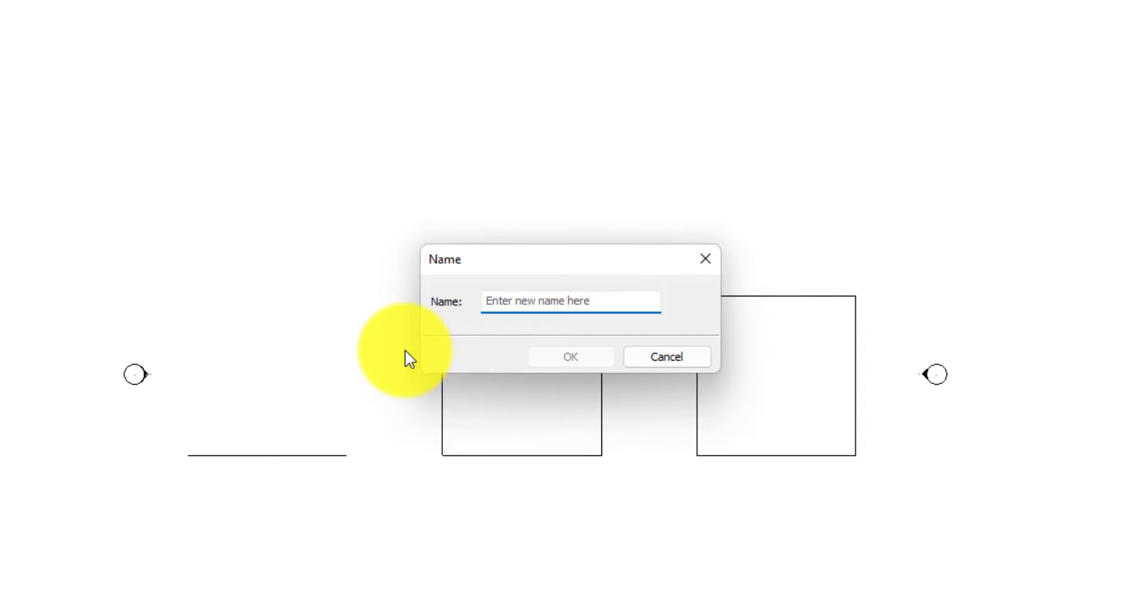
{"action": "type", "text": "FIRST "}
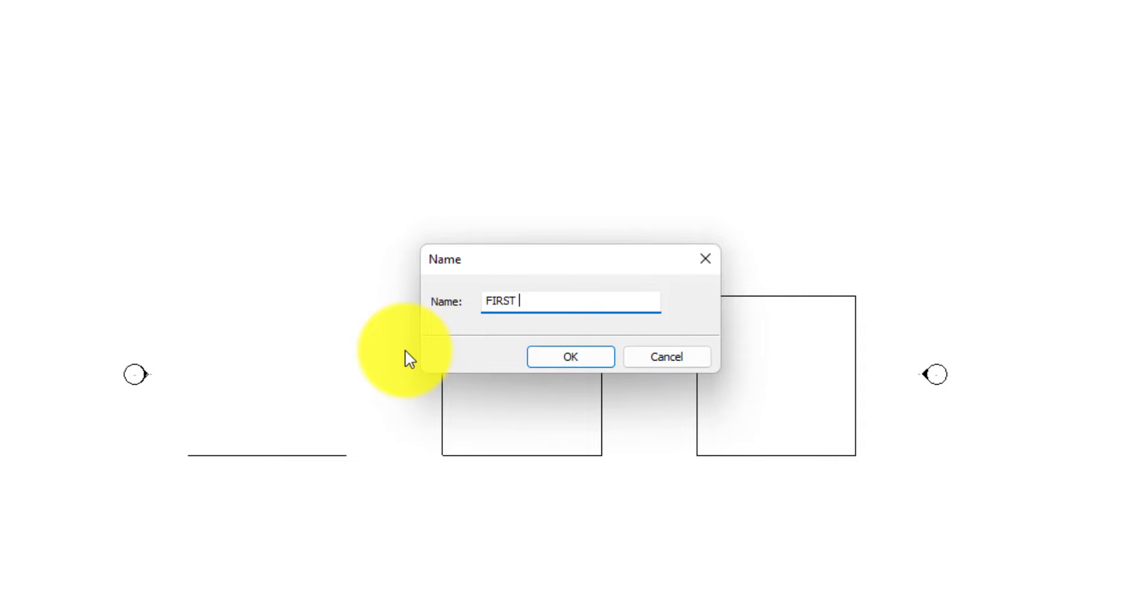
{"action": "type", "text": "MASS"}
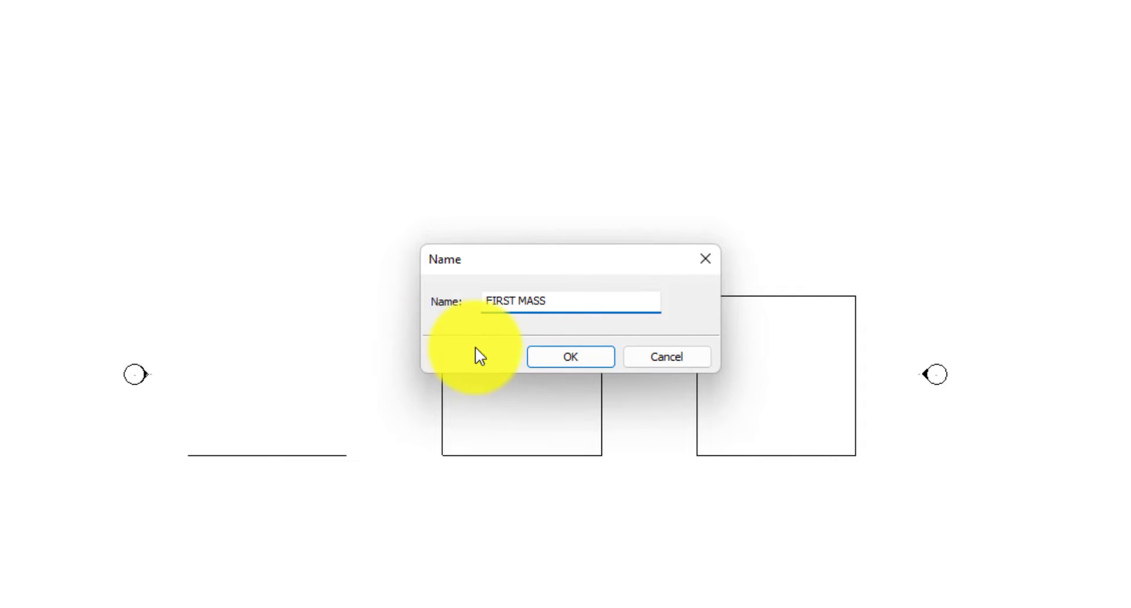
{"action": "left_click", "coordinate": [539, 356]}
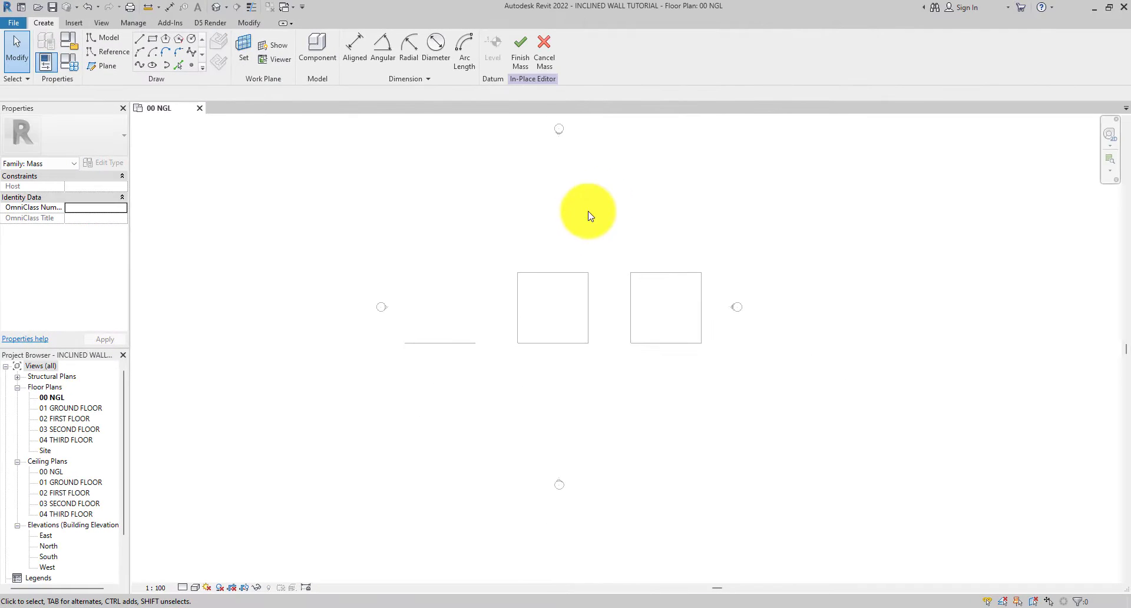
- Draw a 10000 mm model line on level 00 NGL over the single horizontal line beside the squares, then end the Line tool
{"action": "scroll", "coordinate": [374, 345], "scroll_direction": "up", "scroll_amount": 2}
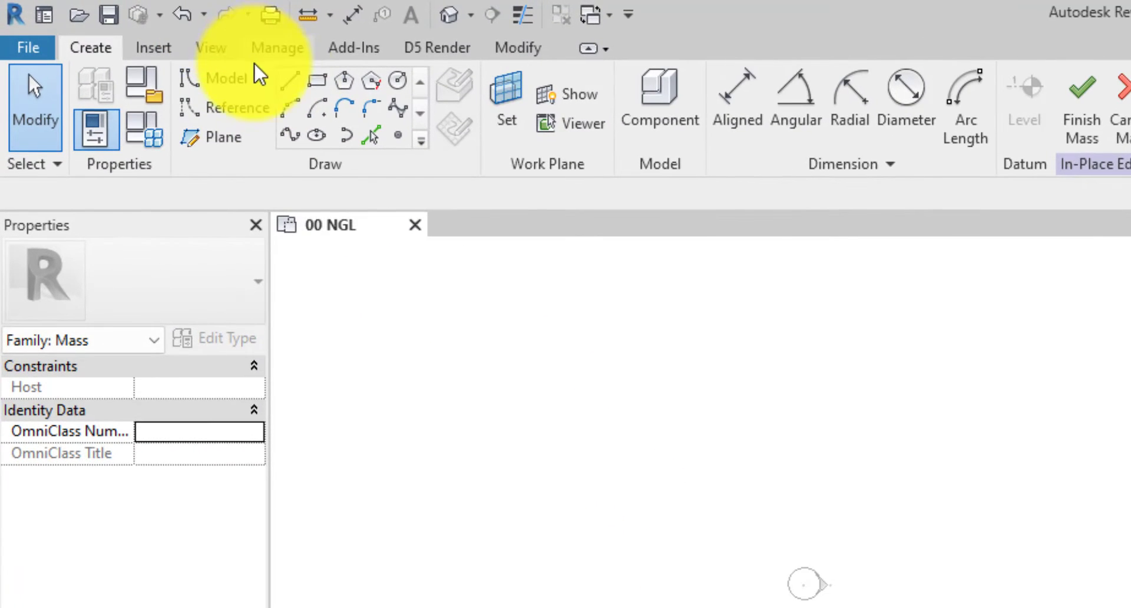
{"action": "left_click", "coordinate": [291, 88]}
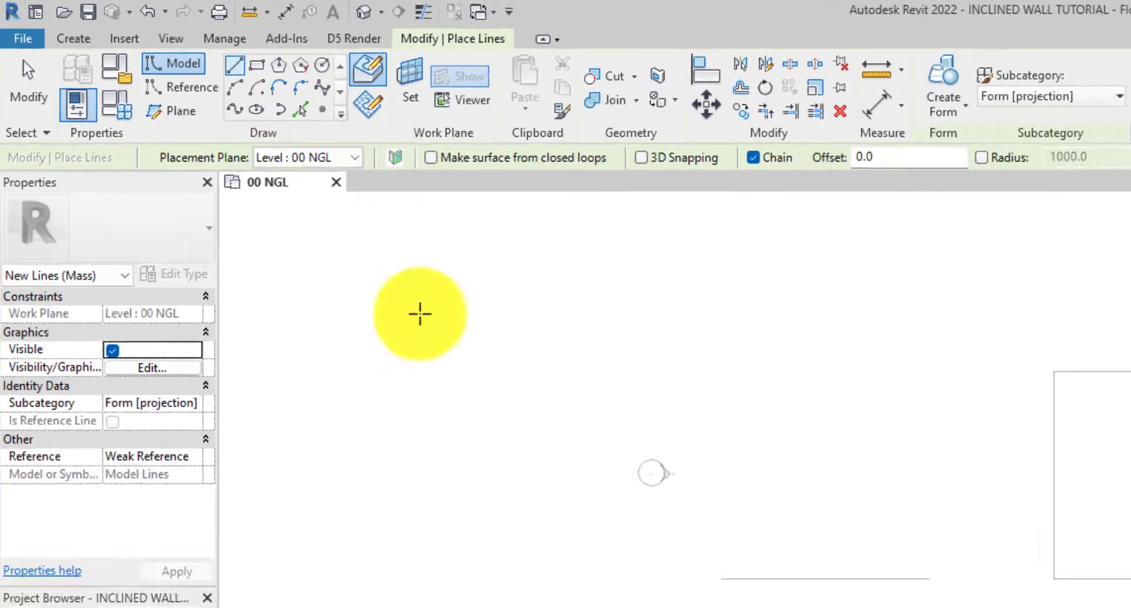
{"action": "left_click", "coordinate": [711, 442]}
{"action": "left_click", "coordinate": [545, 445]}
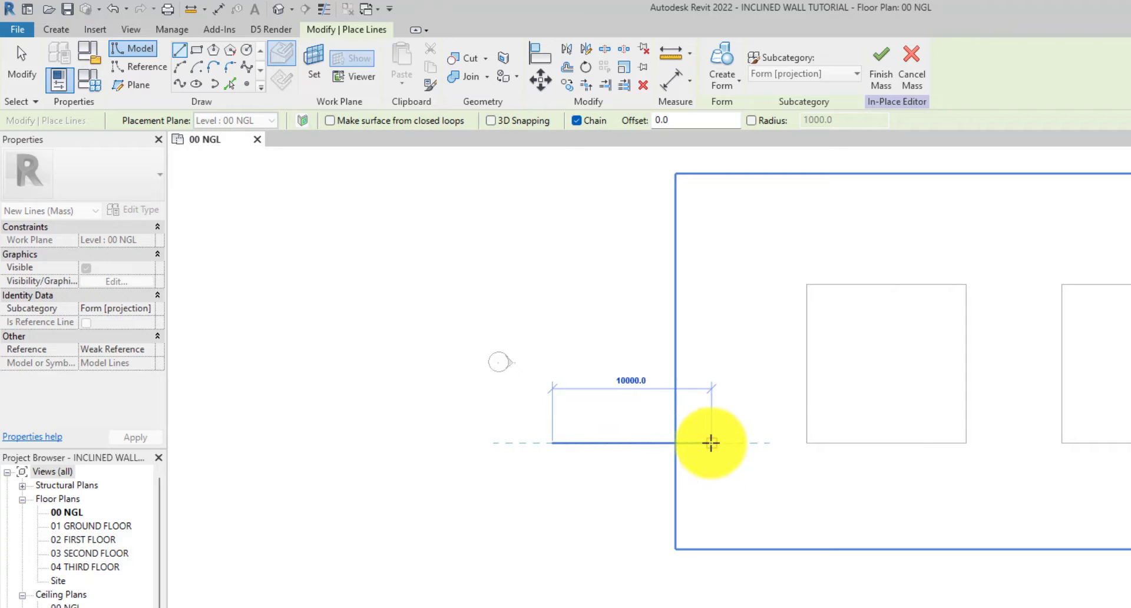
{"action": "left_click", "coordinate": [712, 442]}
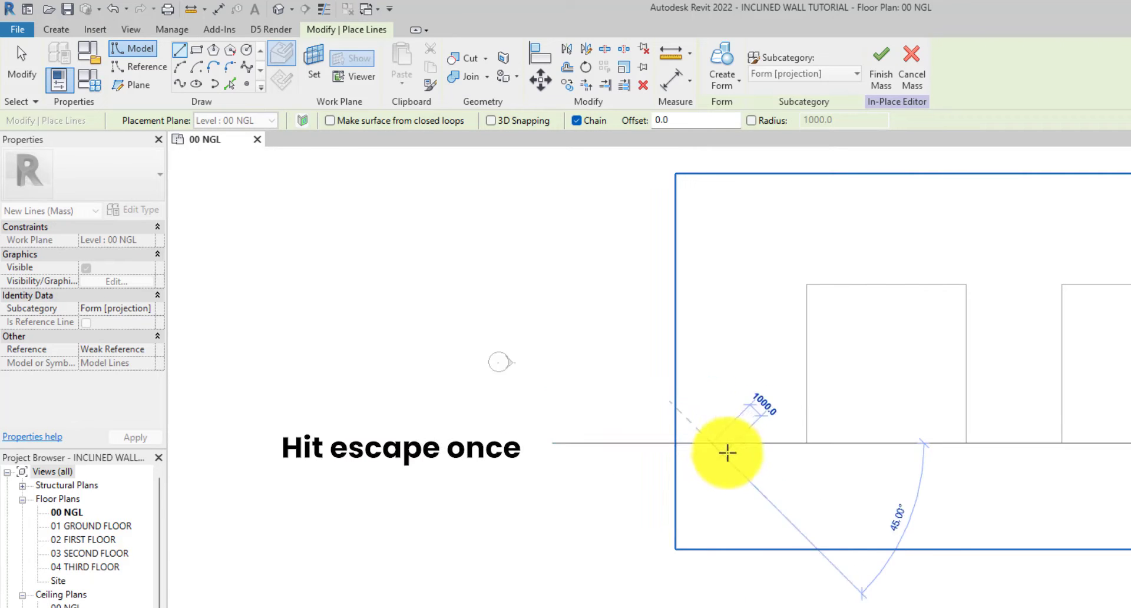
{"action": "key", "text": "Escape"}
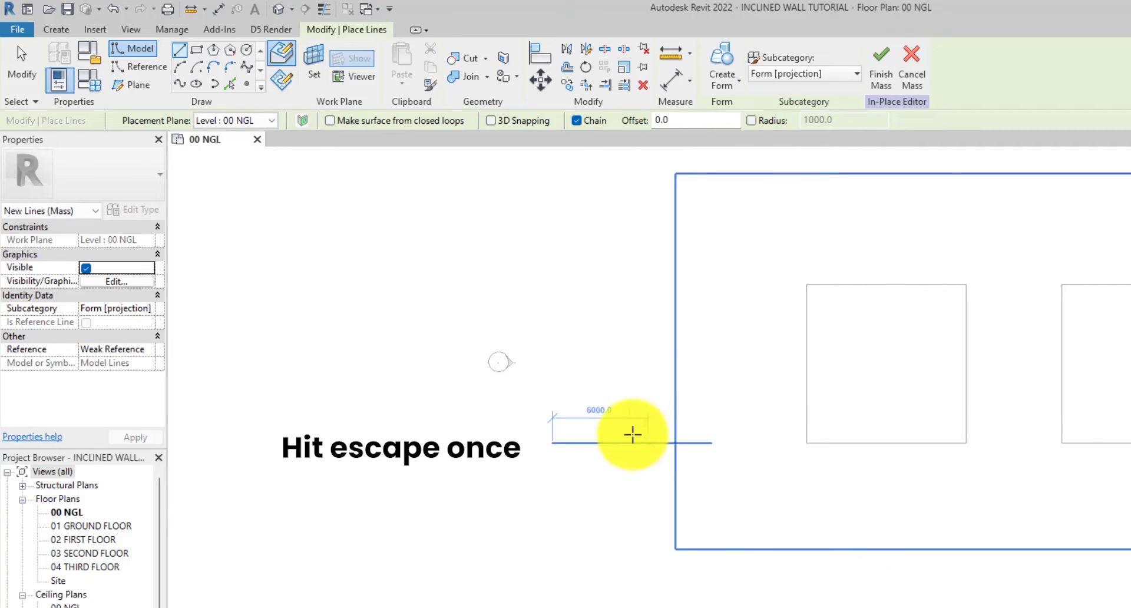
{"action": "left_click", "coordinate": [22, 68]}
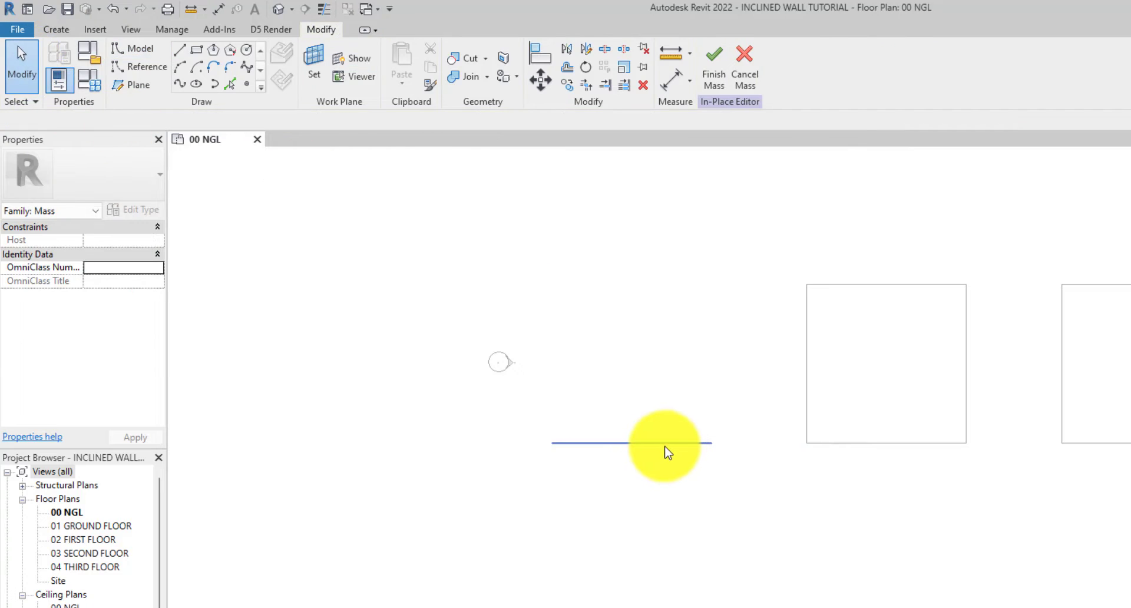
- Copy the model line from level 00 NGL and paste it into the 04 THIRD FLOOR plan aligned to the current view
{"action": "left_click", "coordinate": [666, 442]}
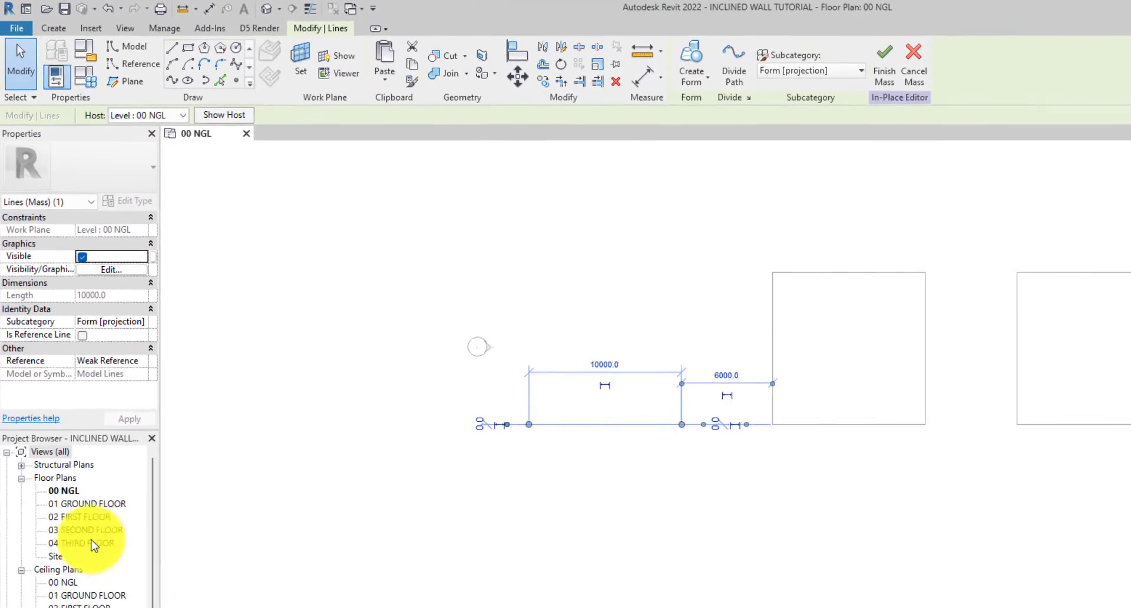
{"action": "double_click", "coordinate": [81, 525]}
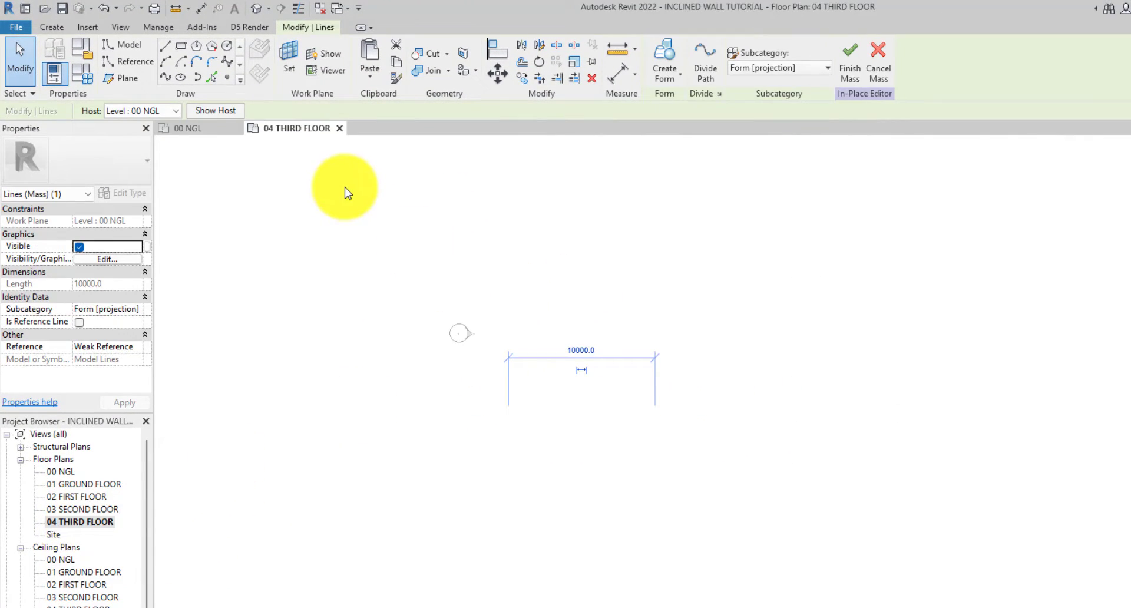
{"action": "key", "text": "Delete"}
{"action": "left_click", "coordinate": [367, 79]}
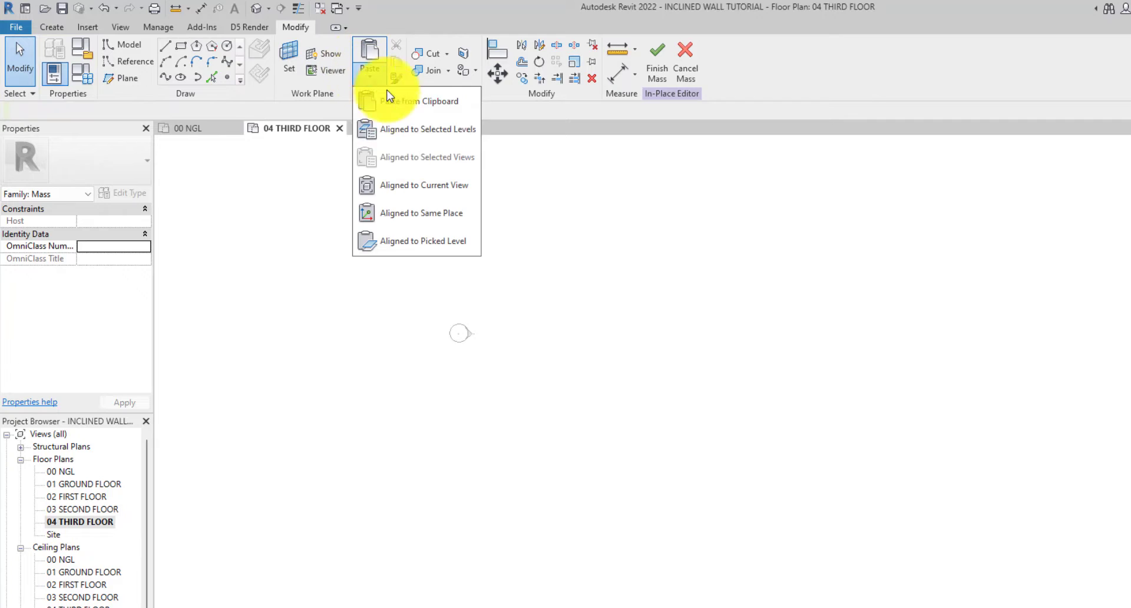
{"action": "left_click", "coordinate": [419, 184]}
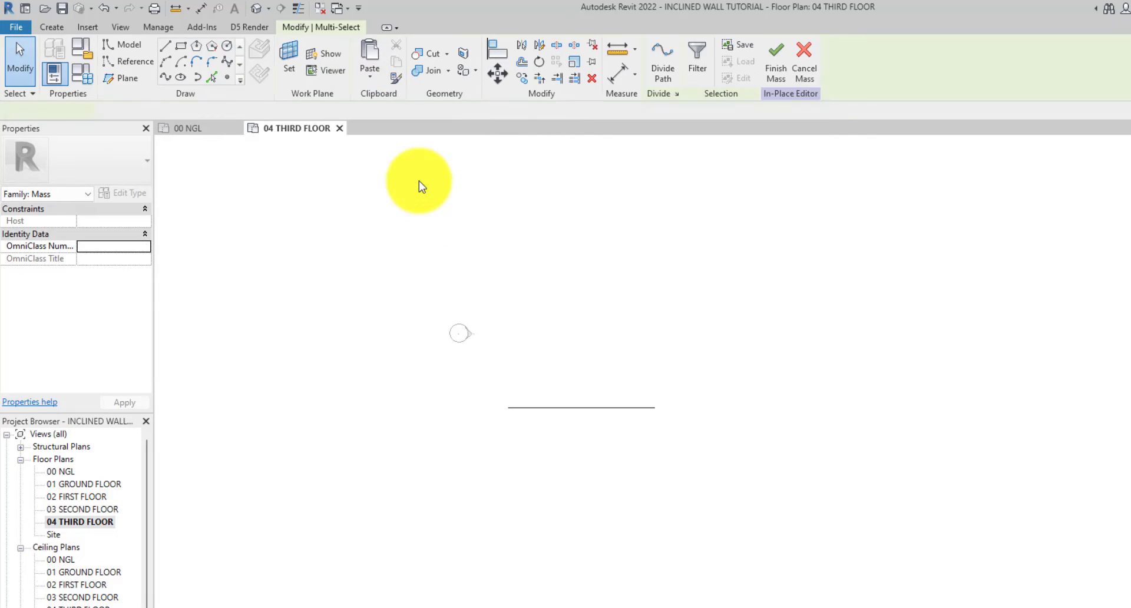
{"action": "key", "text": "Escape"}
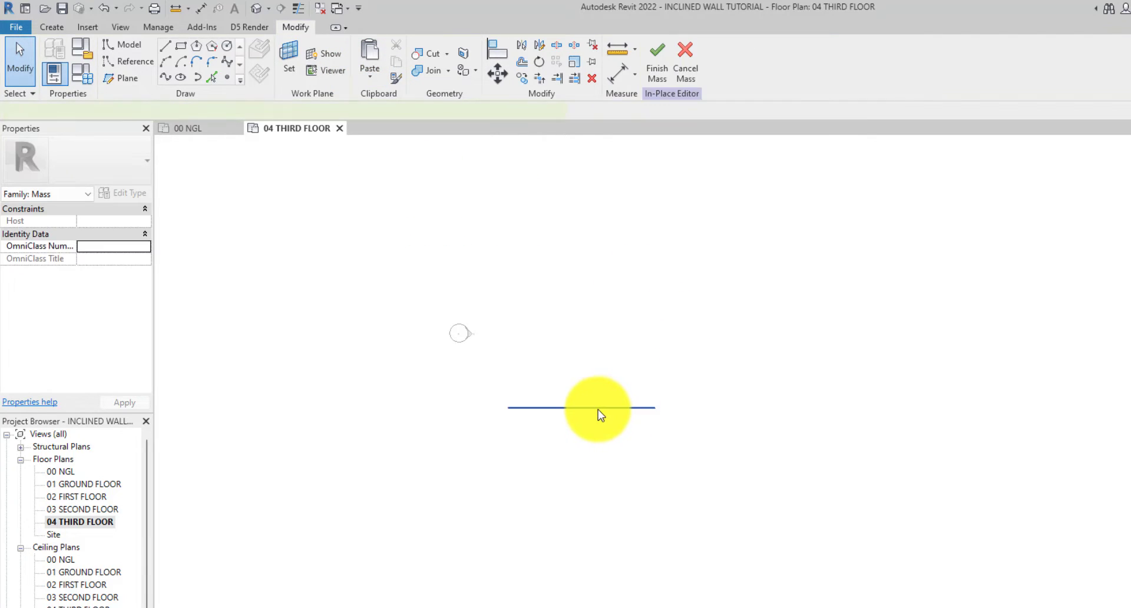
- Move the pasted line on 04 THIRD FLOOR straight down the plan by 9900 mm from its right endpoint
{"action": "left_click", "coordinate": [598, 408]}
{"action": "left_click", "coordinate": [497, 69]}
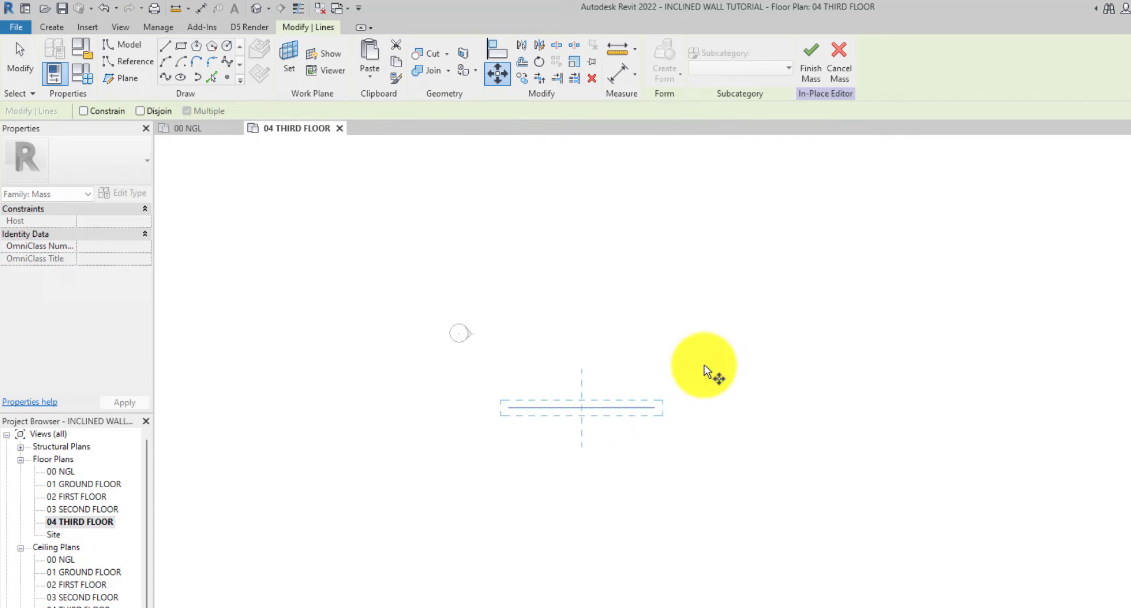
{"action": "left_click", "coordinate": [656, 408]}
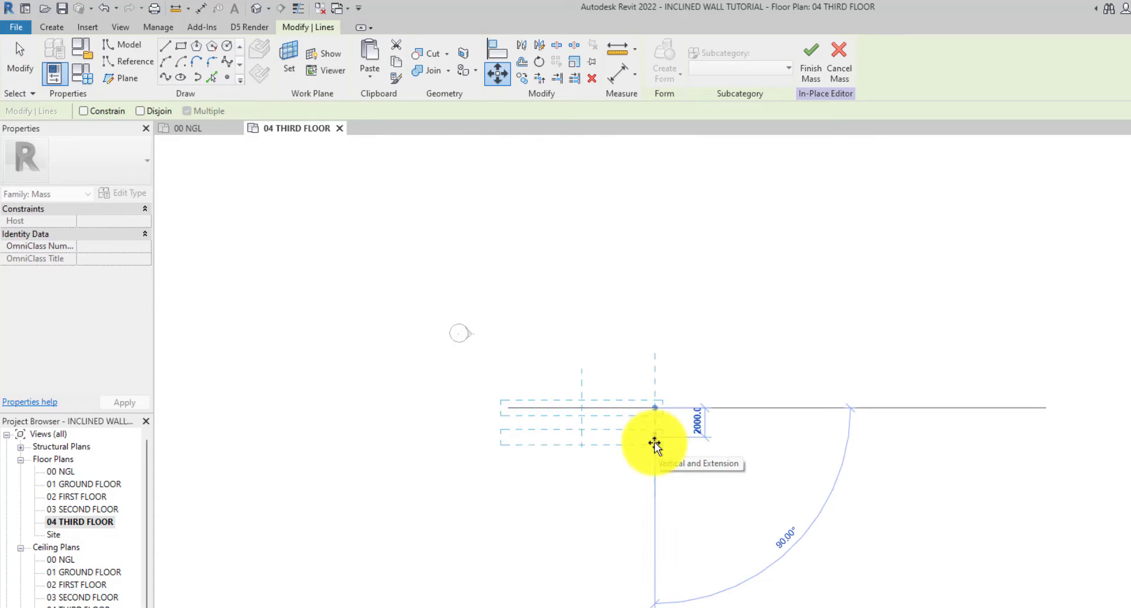
{"action": "type", "text": "9"}
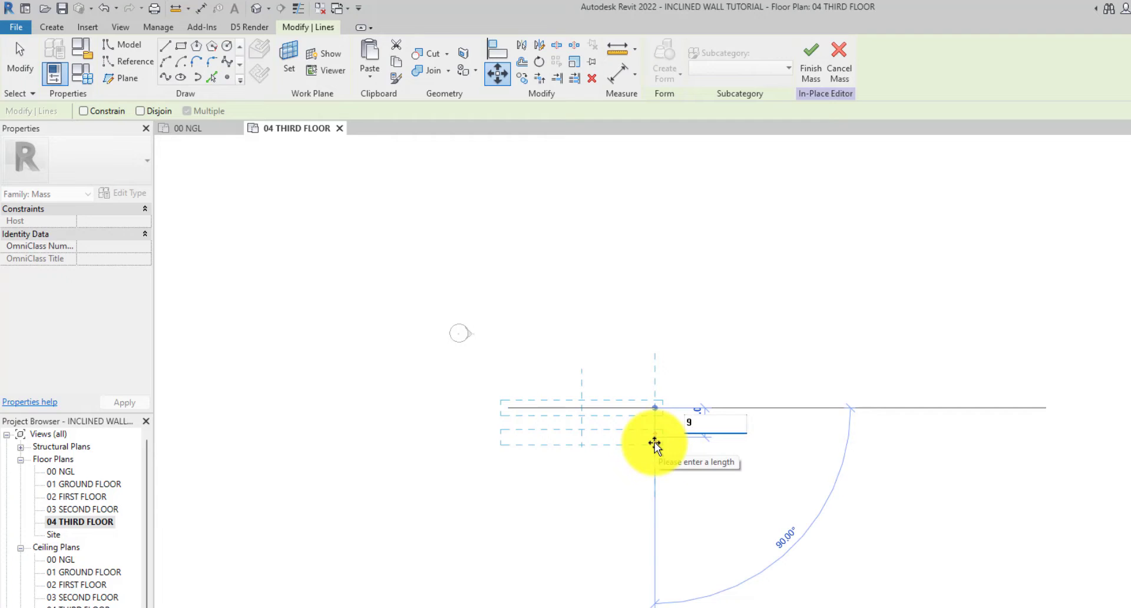
{"action": "type", "text": "000"}
{"action": "key", "text": "Return"}
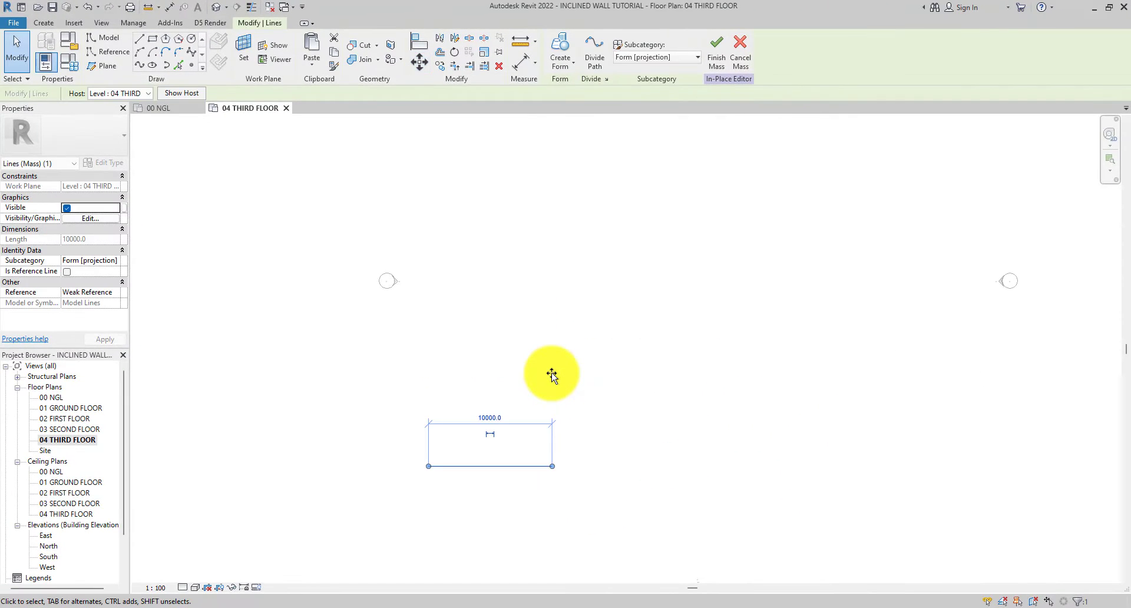
{"action": "left_click", "coordinate": [553, 383]}
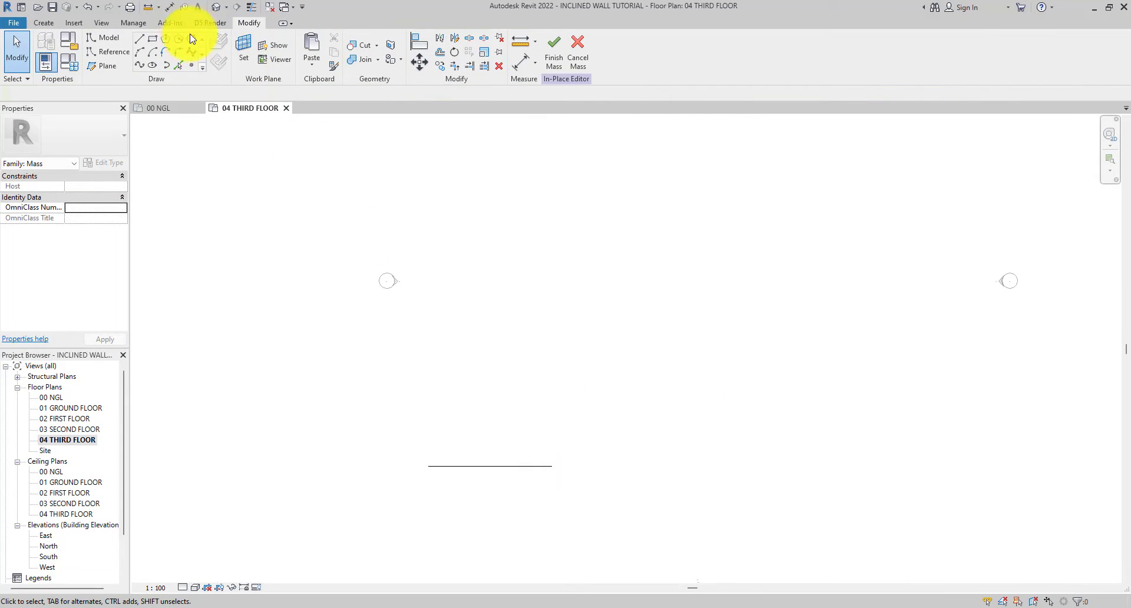
- In the 3D view, create a flat inclined solid form between the two model lines and finish the mass
{"action": "left_click", "coordinate": [214, 9]}
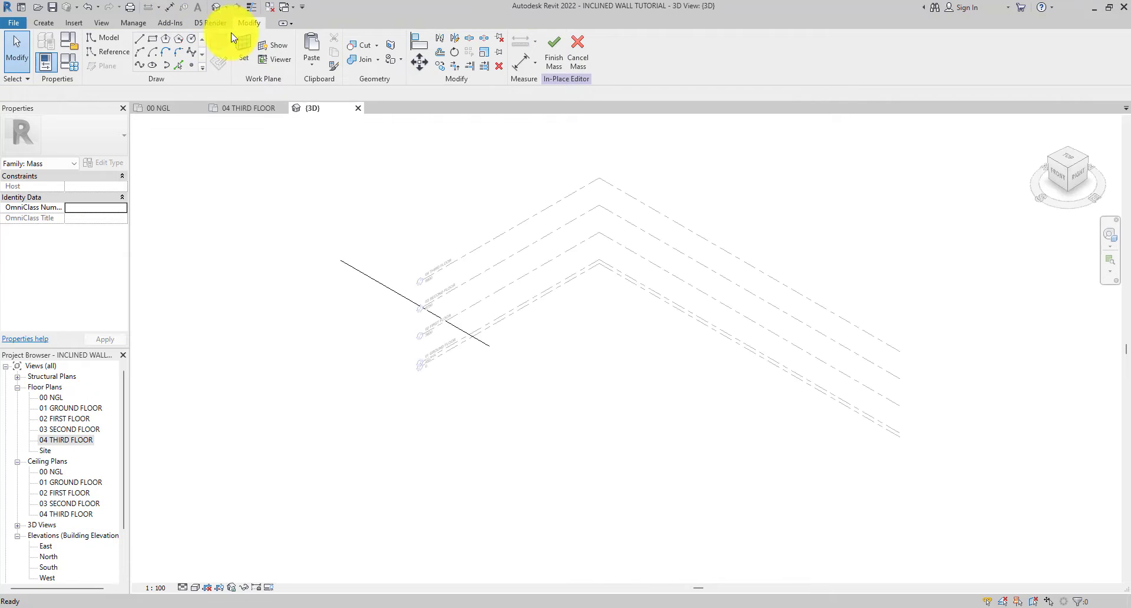
{"action": "middle_click_drag", "start_coordinate": [576, 354], "coordinate": [484, 342], "text": "shift"}
{"action": "left_click", "coordinate": [548, 293]}
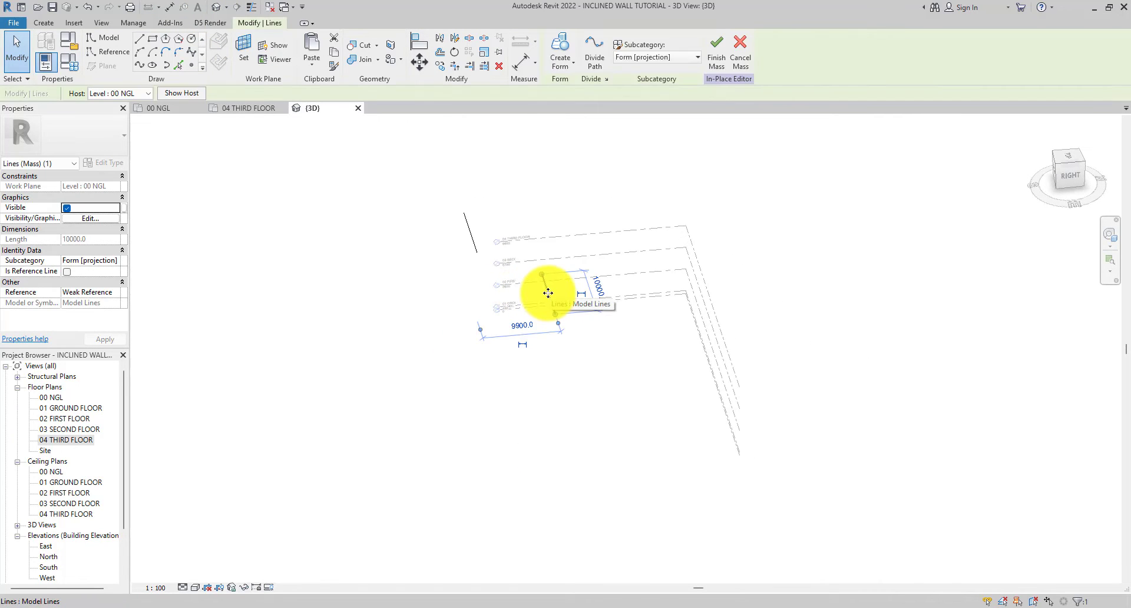
{"action": "left_click", "coordinate": [476, 233], "text": "ctrl"}
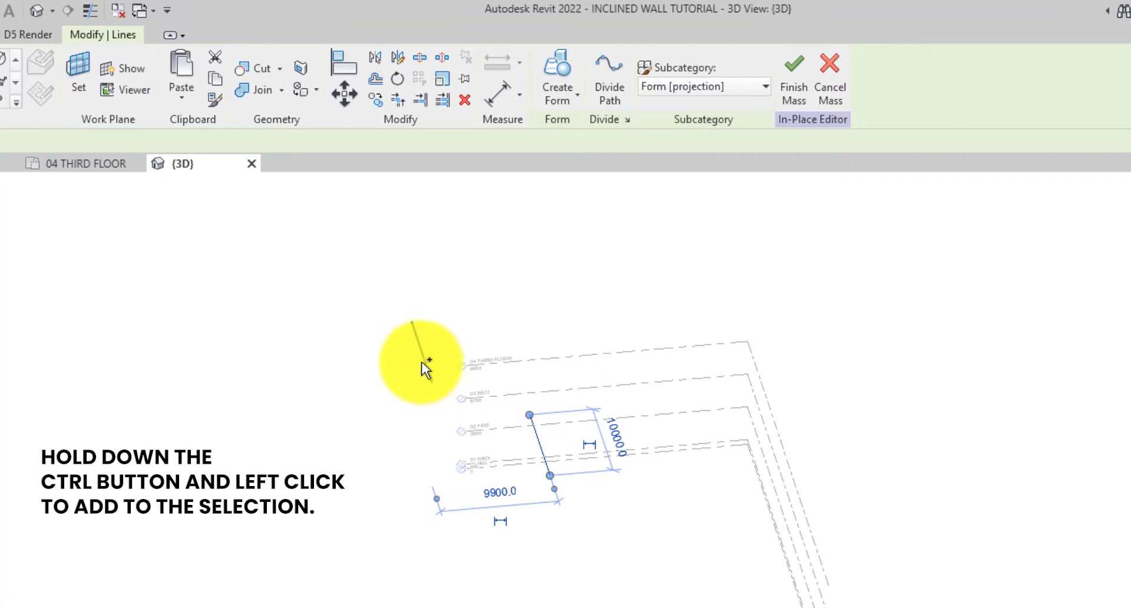
{"action": "left_click", "coordinate": [423, 362], "text": "ctrl"}
{"action": "left_click", "coordinate": [563, 98]}
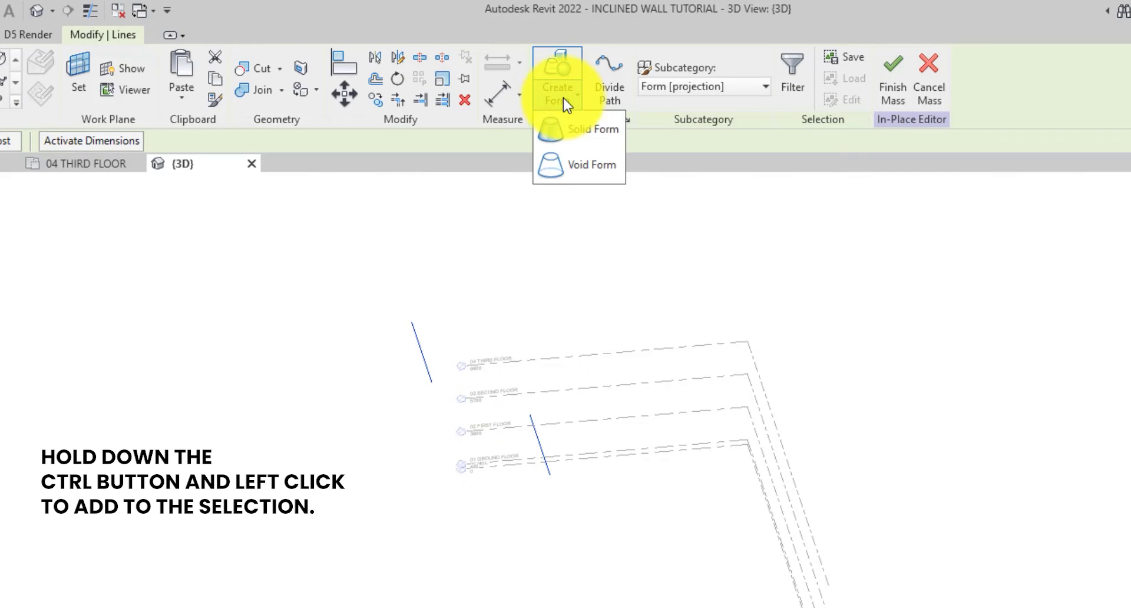
{"action": "left_click", "coordinate": [574, 130]}
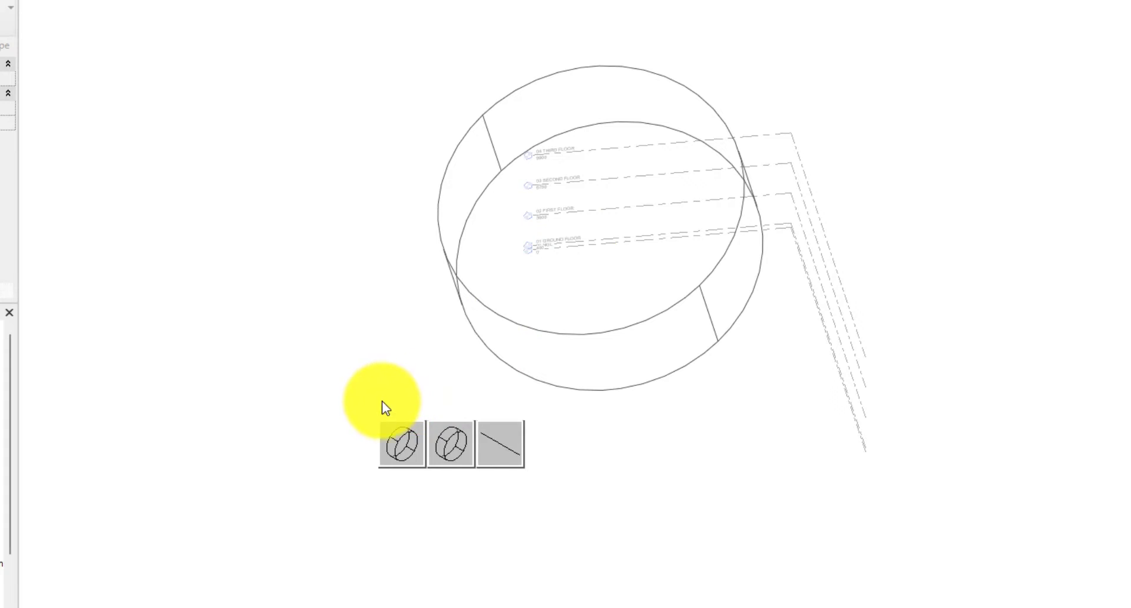
{"action": "left_click", "coordinate": [512, 448]}
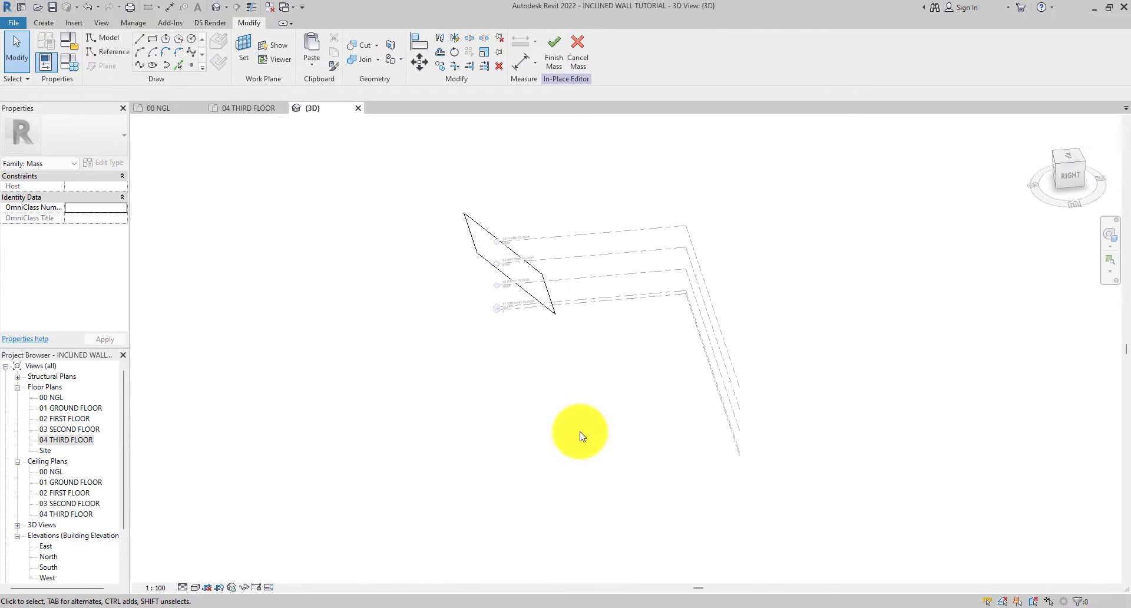
{"action": "middle_click_drag", "start_coordinate": [583, 388], "coordinate": [451, 485], "text": "shift"}
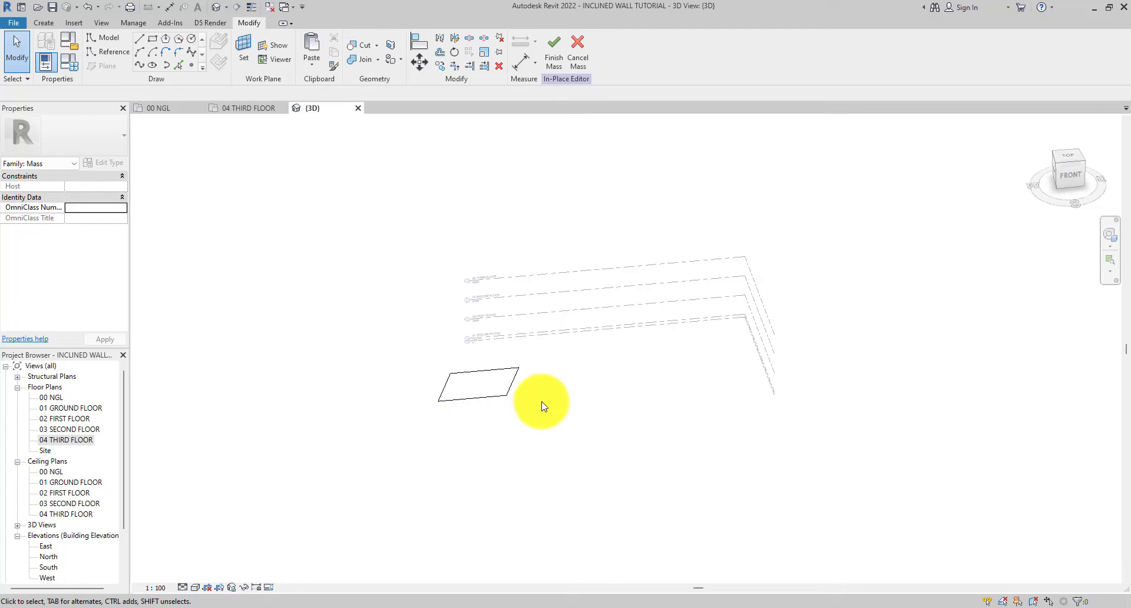
{"action": "left_click", "coordinate": [553, 59]}
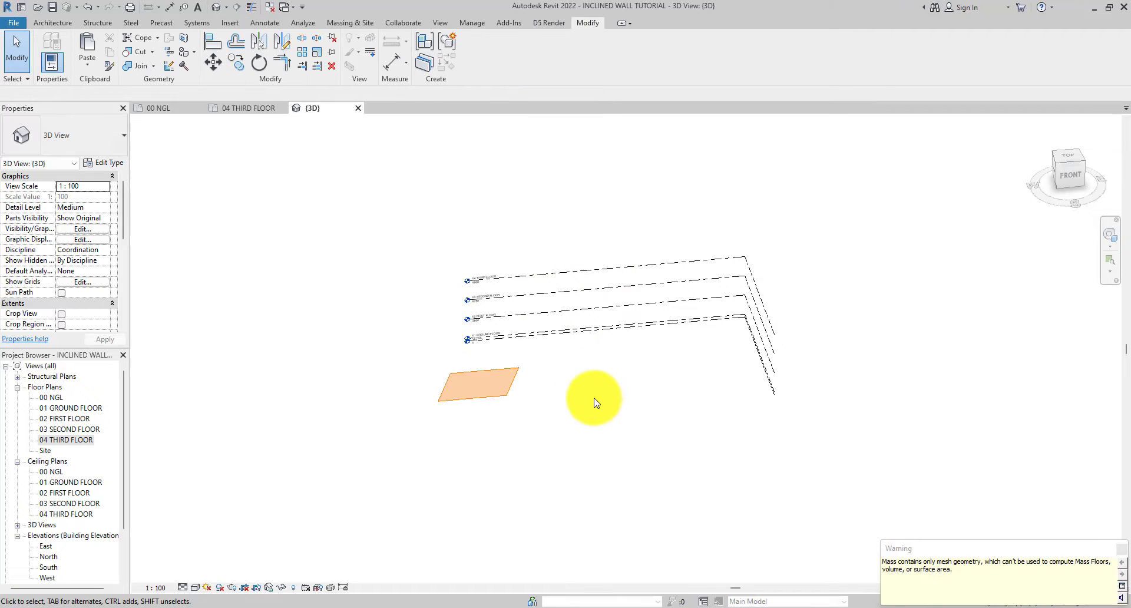
- Create a 1500 x 3000mm curtain system by face on the inclined mass surface and end the command
{"action": "middle_click_drag", "start_coordinate": [588, 432], "coordinate": [645, 389], "text": "shift"}
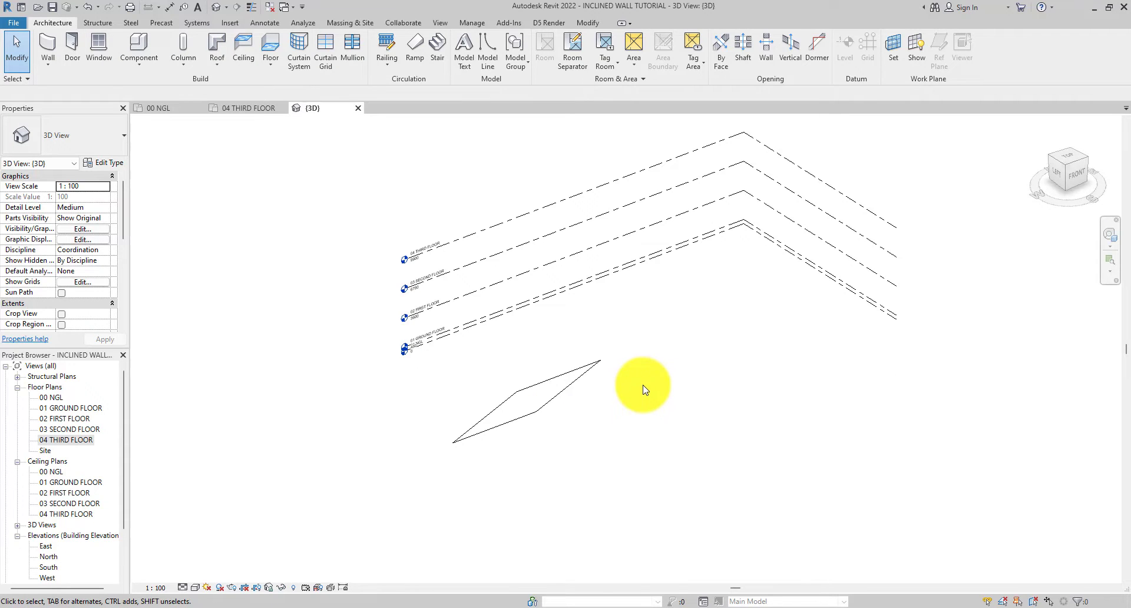
{"action": "middle_click_drag", "start_coordinate": [630, 412], "coordinate": [674, 426], "text": "shift"}
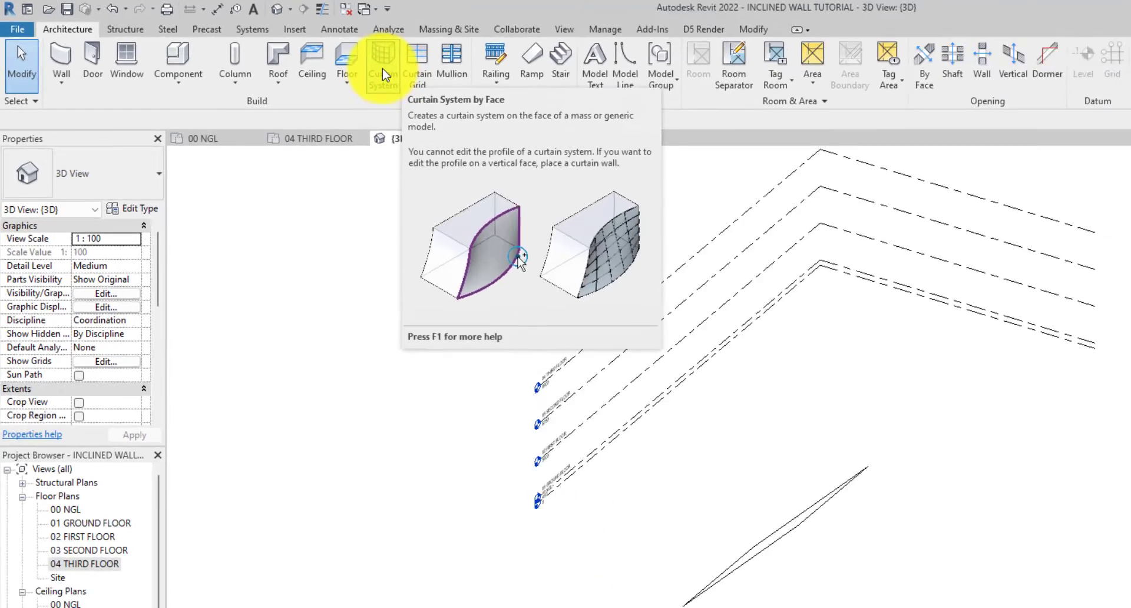
{"action": "left_click", "coordinate": [481, 103]}
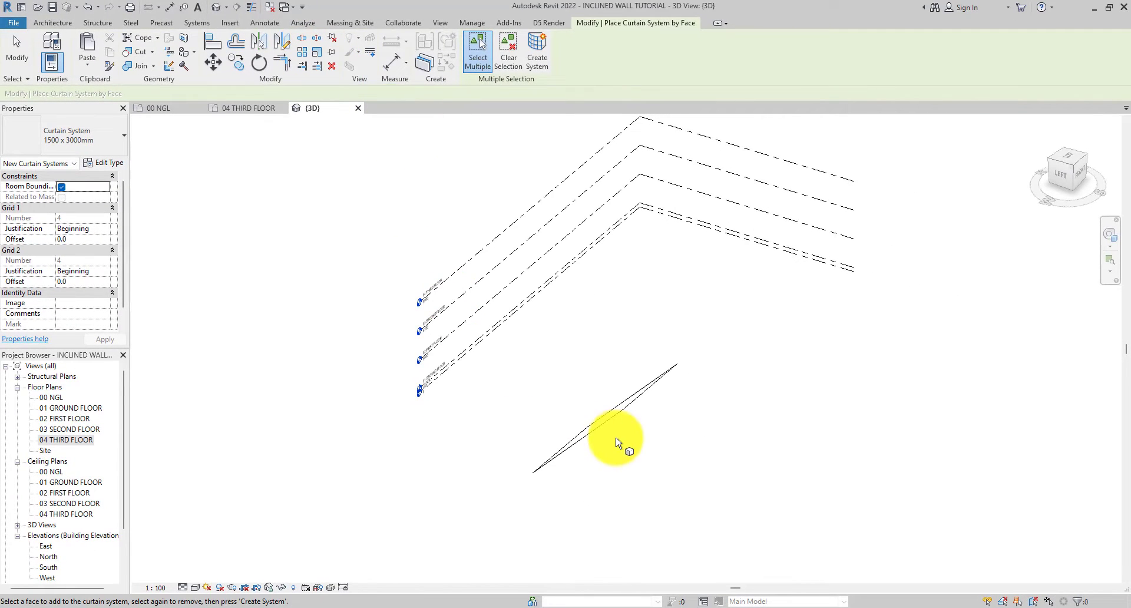
{"action": "middle_click_drag", "start_coordinate": [593, 441], "coordinate": [548, 380], "text": "shift"}
{"action": "left_click", "coordinate": [549, 355]}
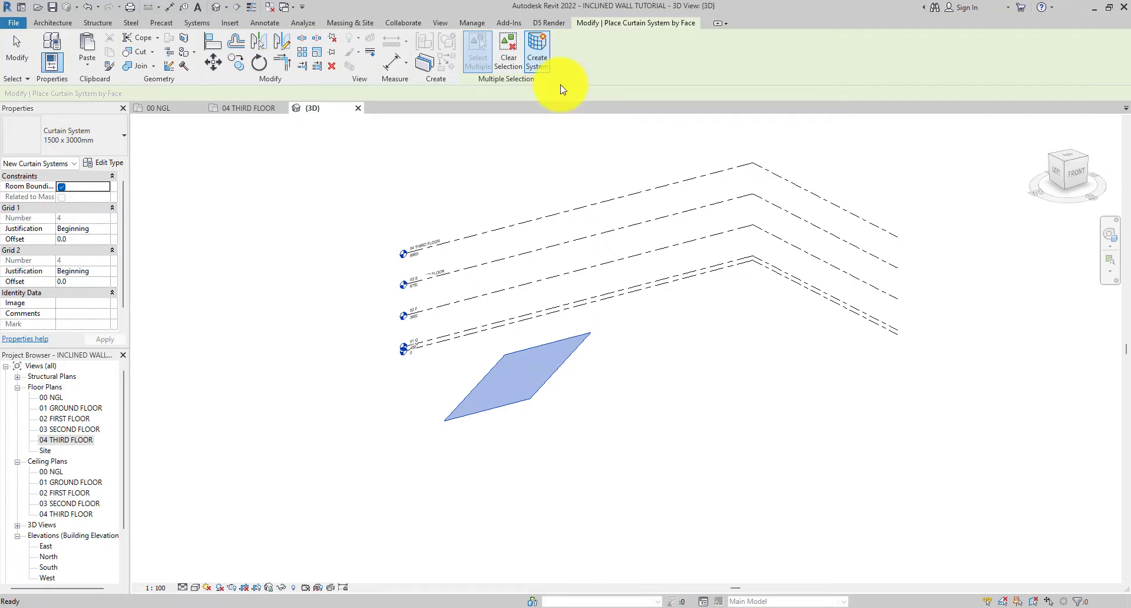
{"action": "left_click", "coordinate": [537, 52]}
{"action": "middle_click_drag", "start_coordinate": [586, 387], "coordinate": [577, 416], "text": "shift"}
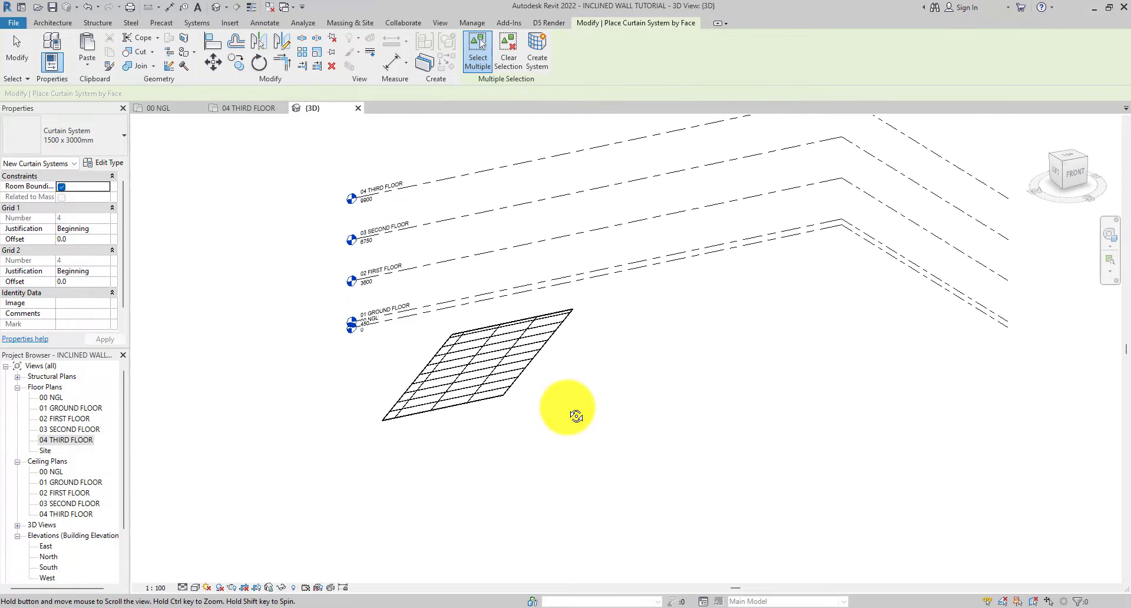
{"action": "key", "text": "Escape"}
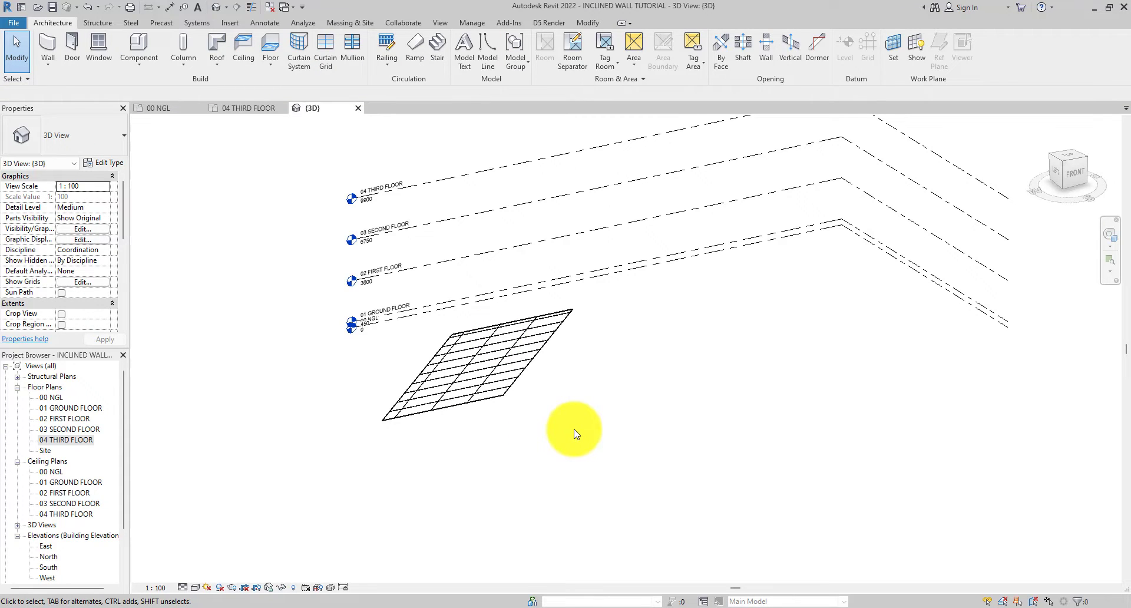
- Duplicate the inclined curtain system's type under the name 1500 x 1500mm
{"action": "middle_click_drag", "start_coordinate": [513, 354], "coordinate": [567, 451], "text": "shift"}
{"action": "left_click", "coordinate": [487, 342]}
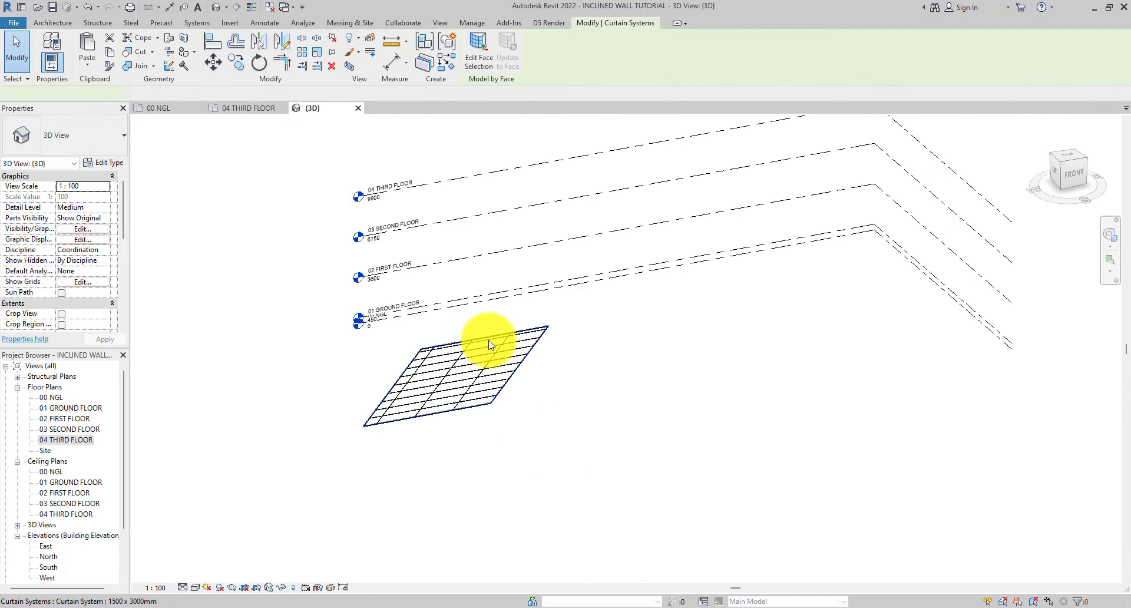
{"action": "left_click", "coordinate": [132, 210]}
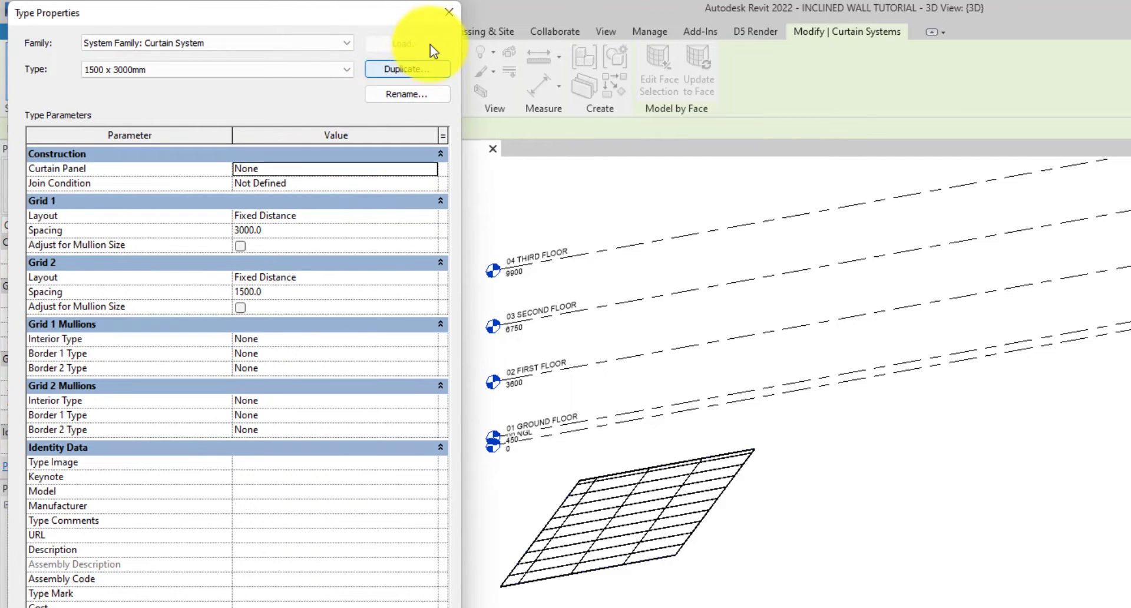
{"action": "left_click", "coordinate": [408, 69]}
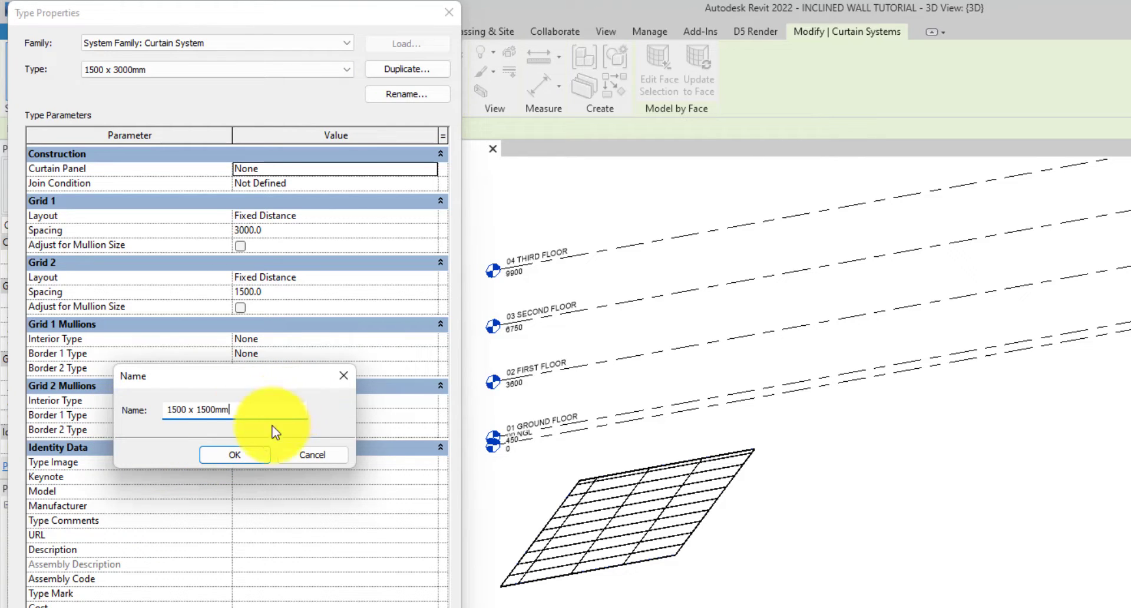
{"action": "left_click", "coordinate": [238, 455]}
- Set Grid 1 and Grid 2 of the type to Maximum Spacing at 1500 mm and apply it to the curtain system
{"action": "left_click", "coordinate": [351, 216]}
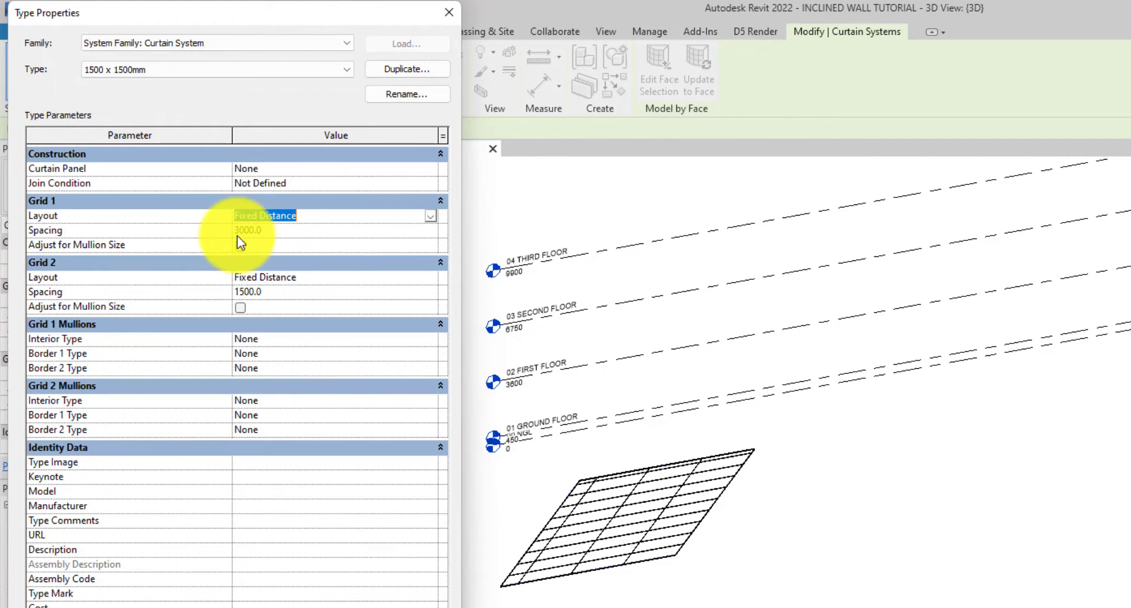
{"action": "left_click", "coordinate": [430, 216]}
{"action": "left_click", "coordinate": [293, 268]}
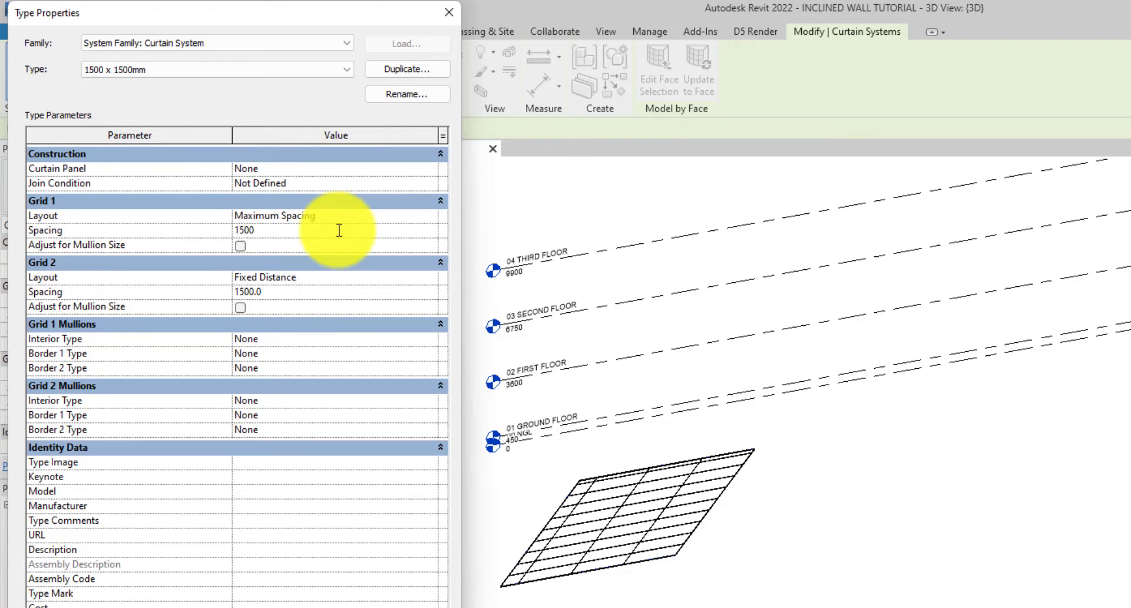
{"action": "left_click", "coordinate": [407, 278]}
{"action": "left_click", "coordinate": [432, 279]}
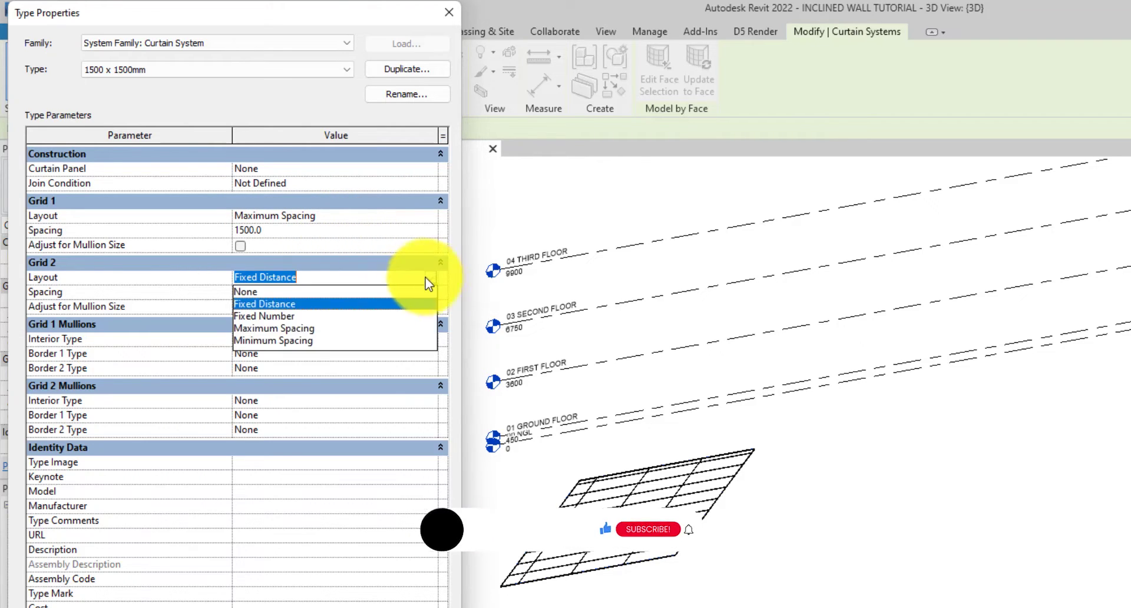
{"action": "left_click", "coordinate": [282, 329]}
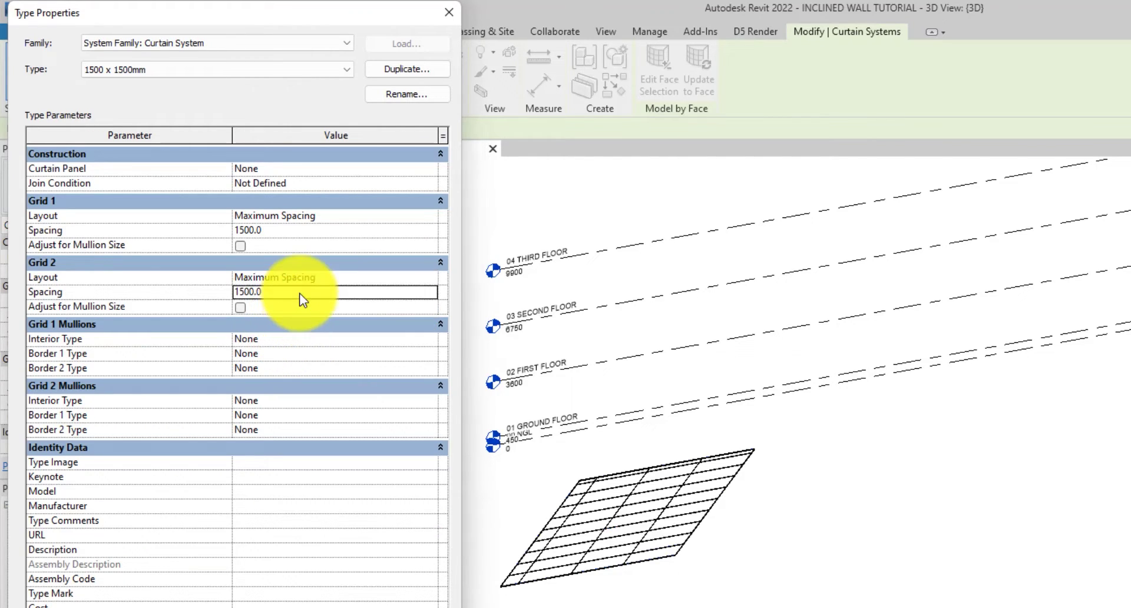
{"action": "left_click", "coordinate": [299, 292]}
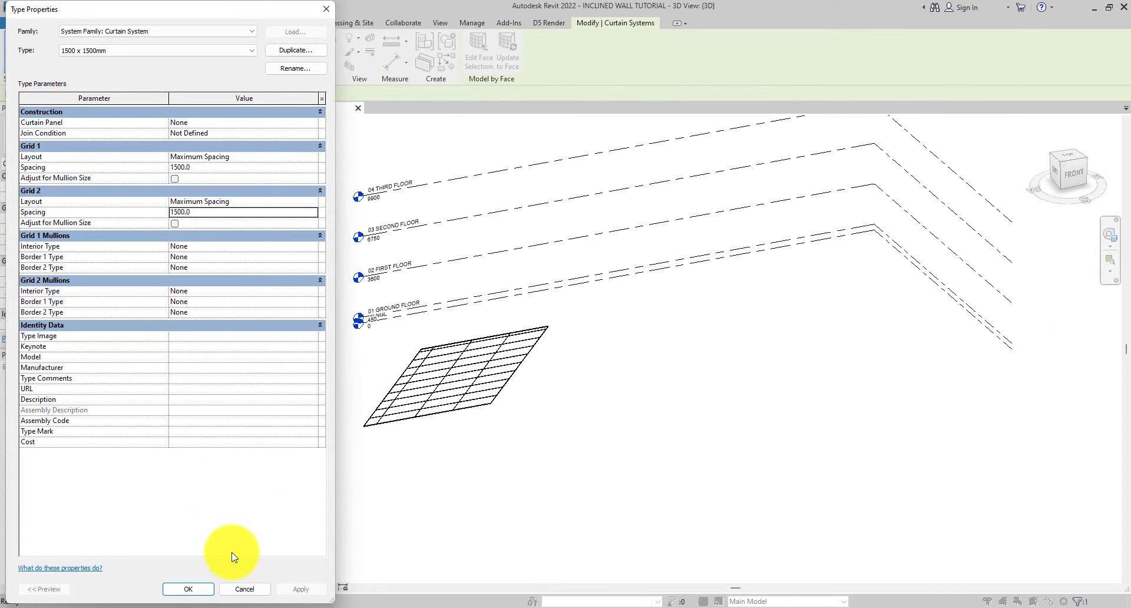
{"action": "left_click", "coordinate": [200, 589]}
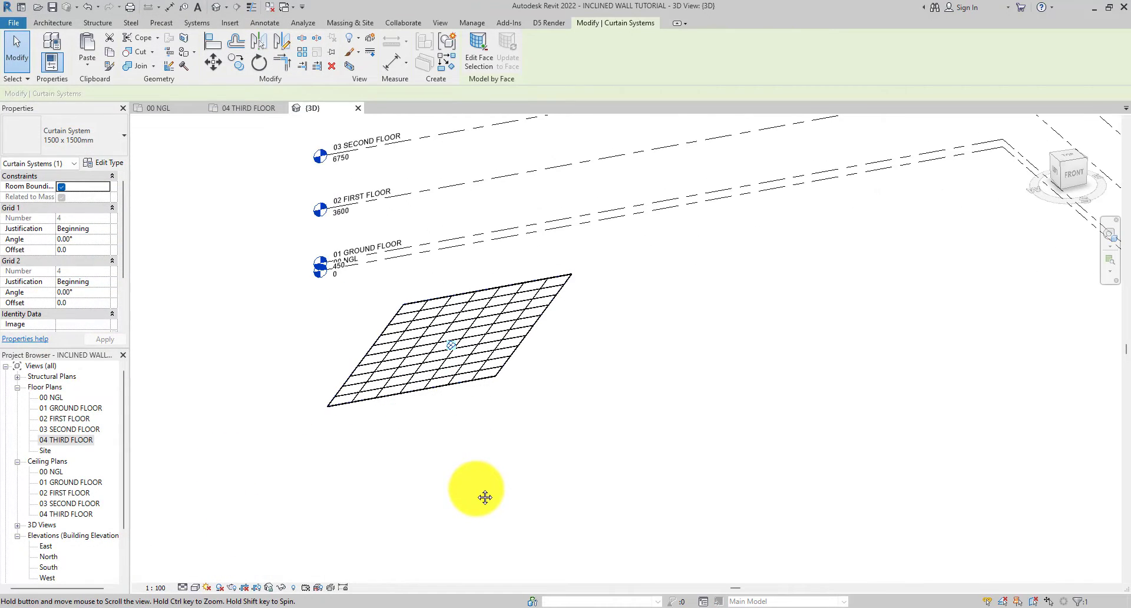
{"action": "middle_click_drag", "start_coordinate": [483, 495], "coordinate": [512, 368]}
{"action": "left_click", "coordinate": [513, 371]}
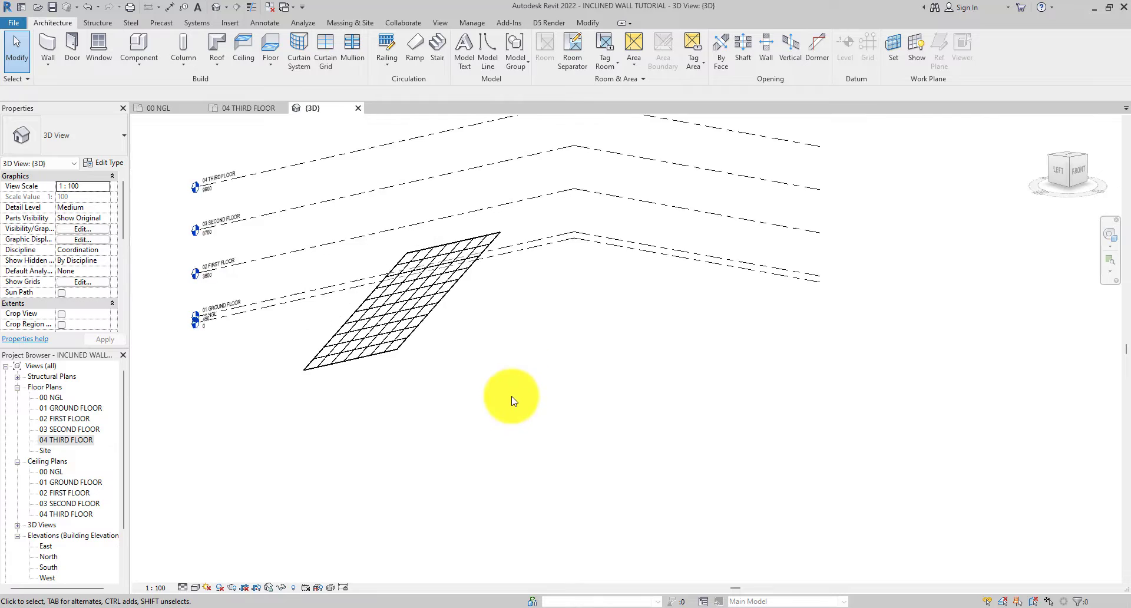
- Open the 00 NGL floor plan and set the location line for new Generic - 200mm walls to Finish Face: Interior
{"action": "double_click", "coordinate": [59, 399]}
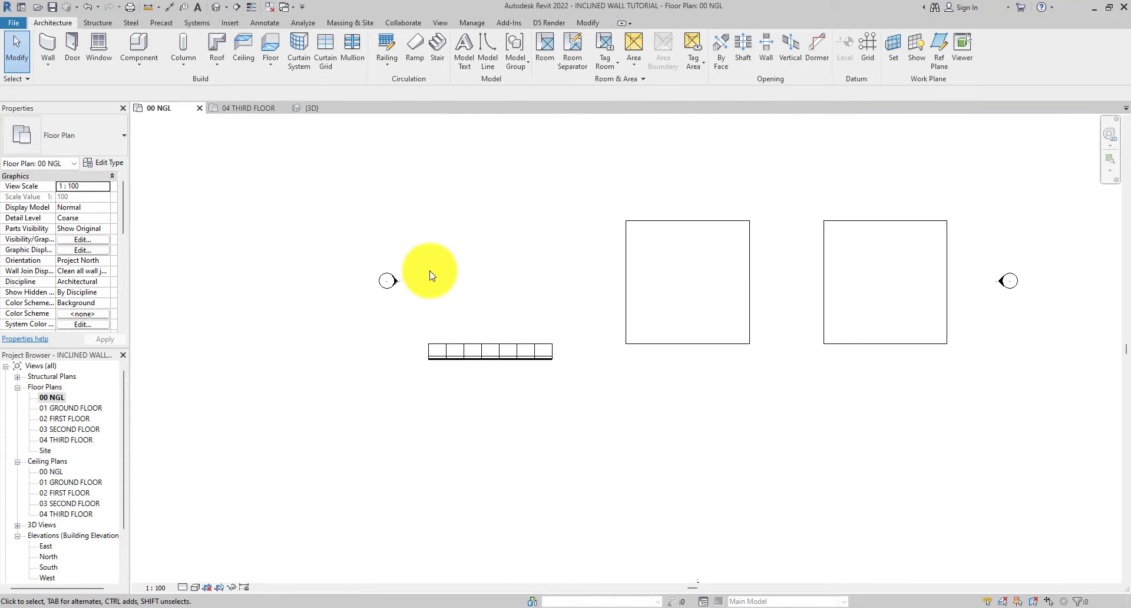
{"action": "left_click", "coordinate": [427, 344]}
{"action": "scroll", "coordinate": [435, 295], "scroll_direction": "up", "scroll_amount": 3}
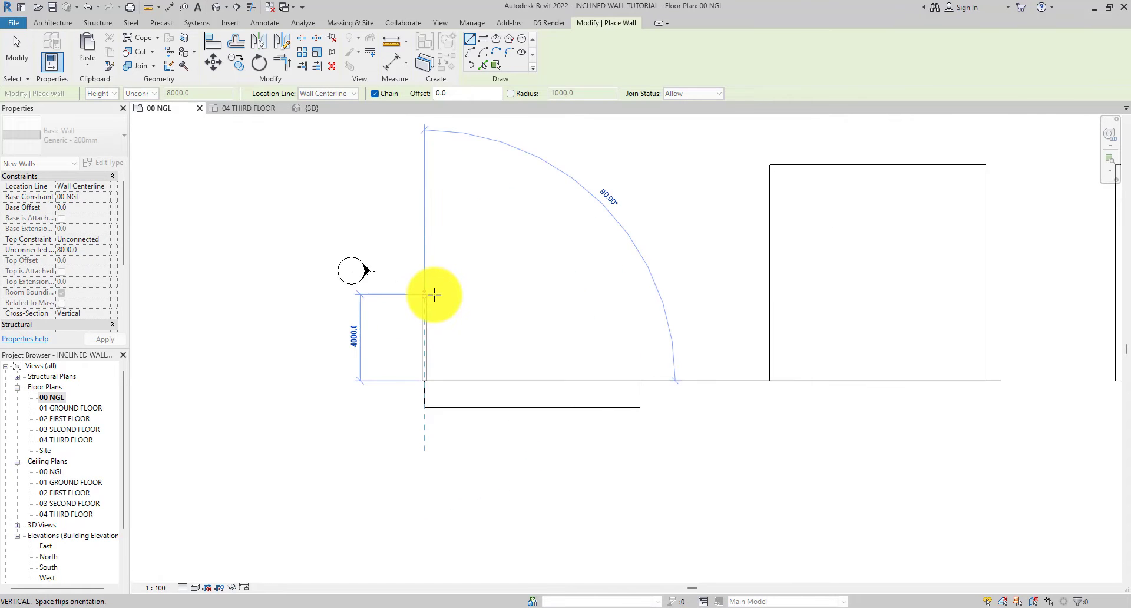
{"action": "key", "text": "Escape"}
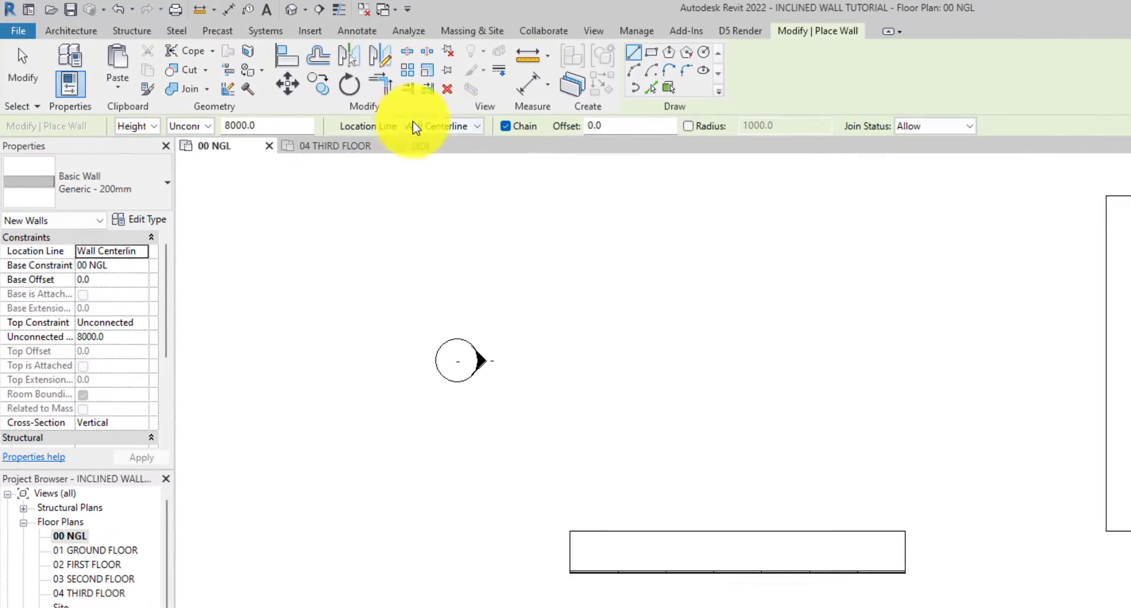
{"action": "left_click", "coordinate": [415, 125]}
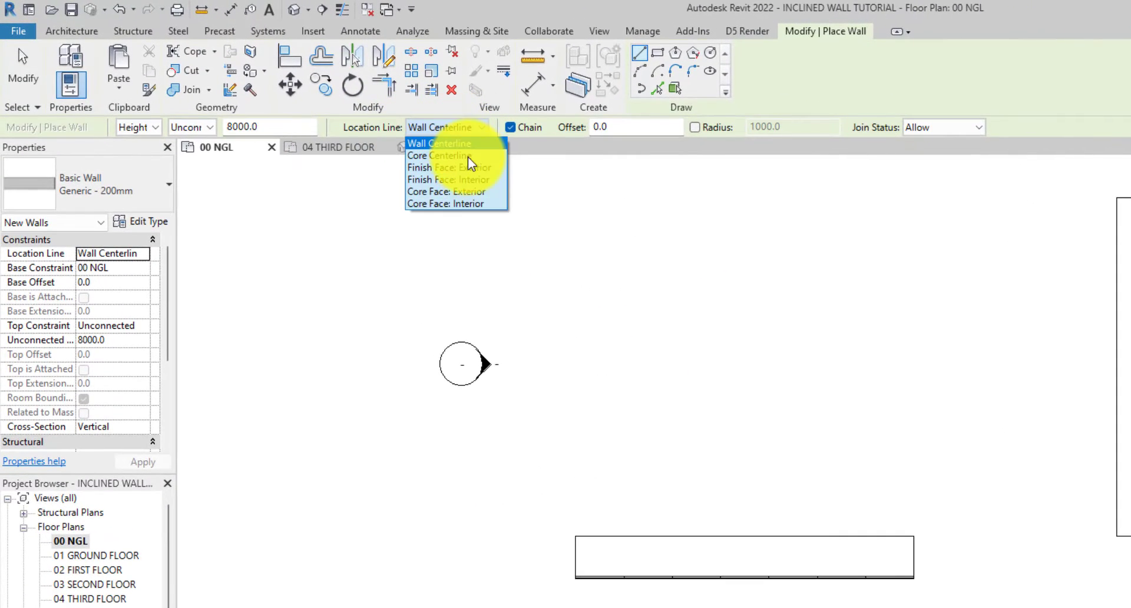
{"action": "left_click", "coordinate": [471, 181]}
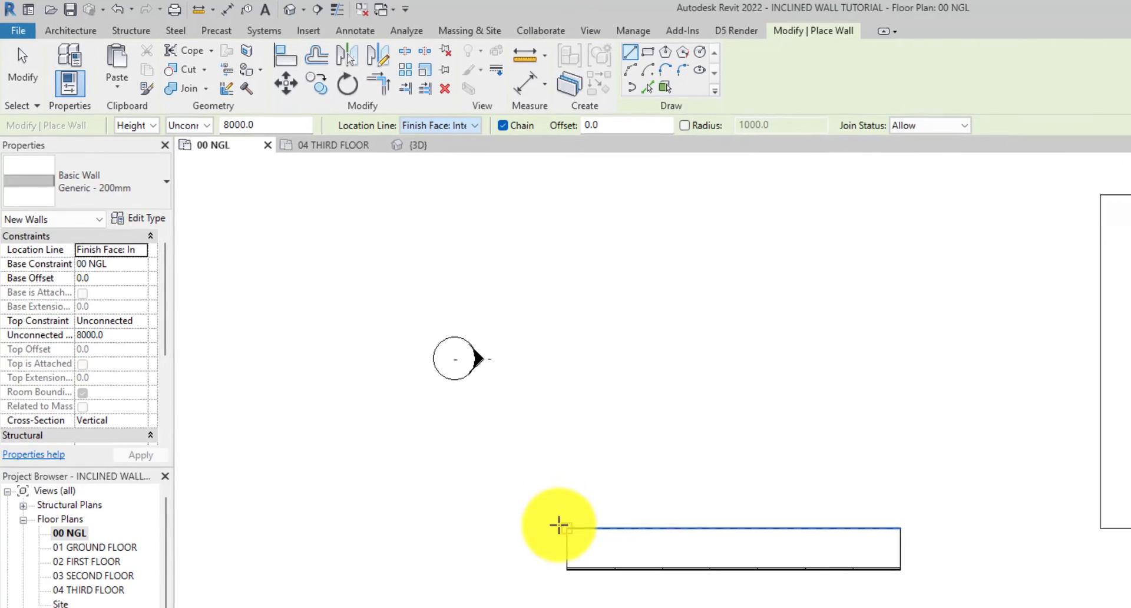
- Draw a 10000 mm wall straight up from the left inner corner of the inclined curtain system in plan, flipping its orientation
{"action": "left_click", "coordinate": [575, 536]}
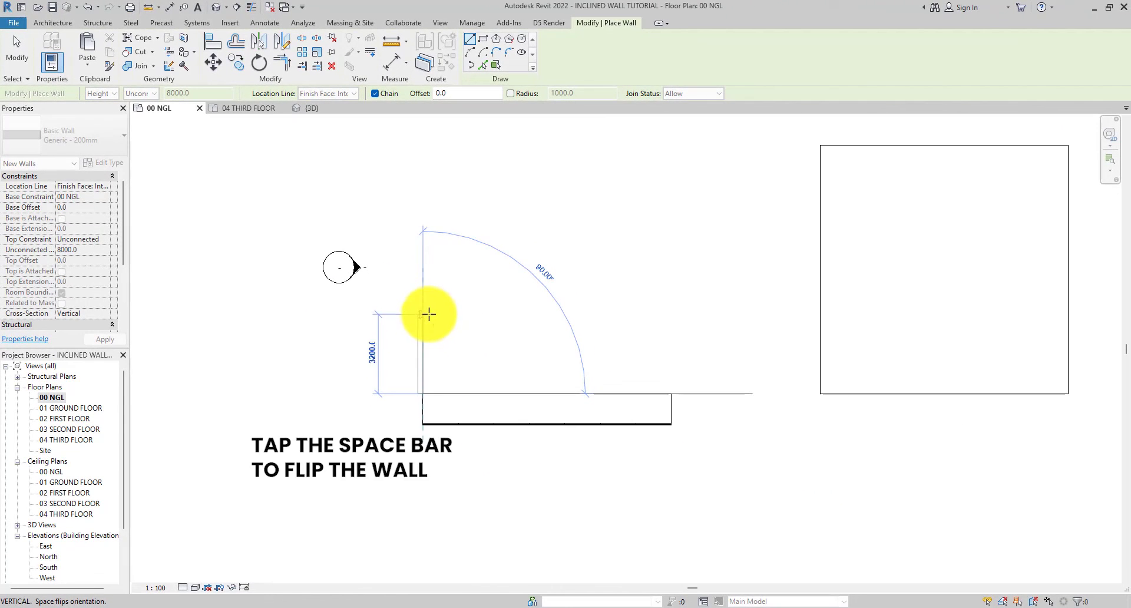
{"action": "key", "text": "space"}
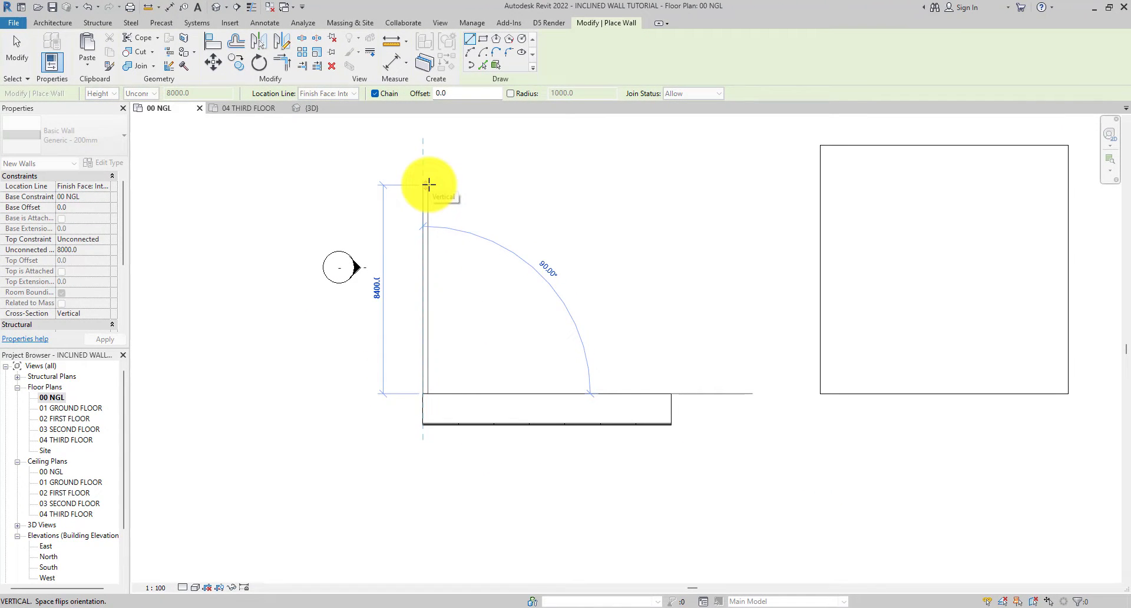
{"action": "type", "text": "10000"}
{"action": "key", "text": "Return"}
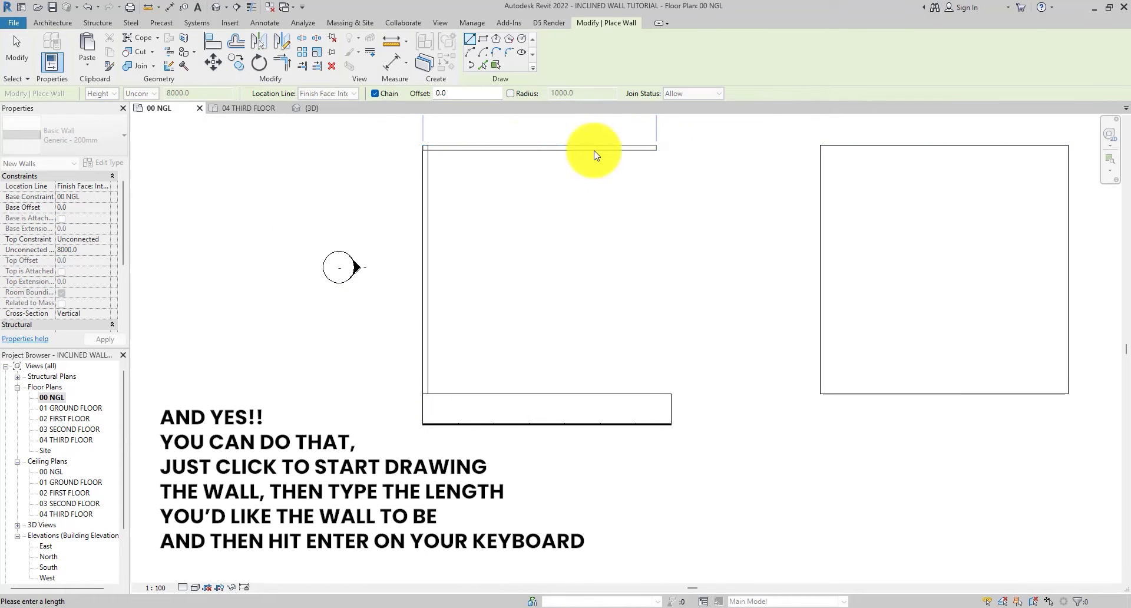
- Continue the chain with a 10000 mm horizontal wall and a 10000 mm wall back down to the curtain system, then end the chain
{"action": "type", "text": "1000"}
{"action": "middle_click_drag", "start_coordinate": [564, 151], "coordinate": [575, 321]}
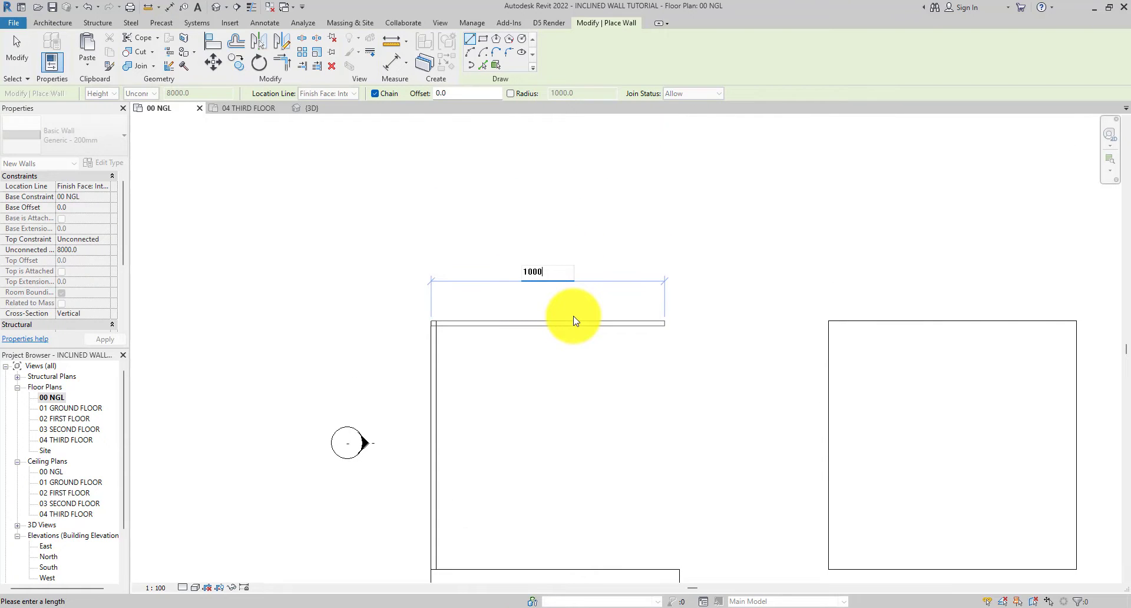
{"action": "type", "text": "0"}
{"action": "key", "text": "Return"}
{"action": "scroll", "coordinate": [590, 290], "scroll_direction": "down", "scroll_amount": 2}
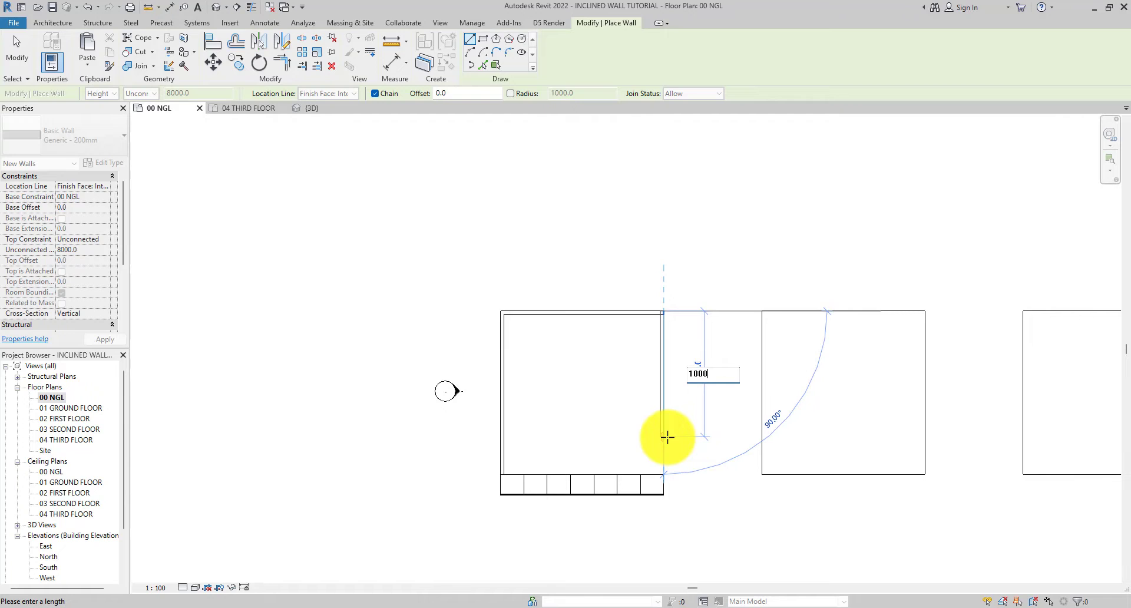
{"action": "key", "text": "Return"}
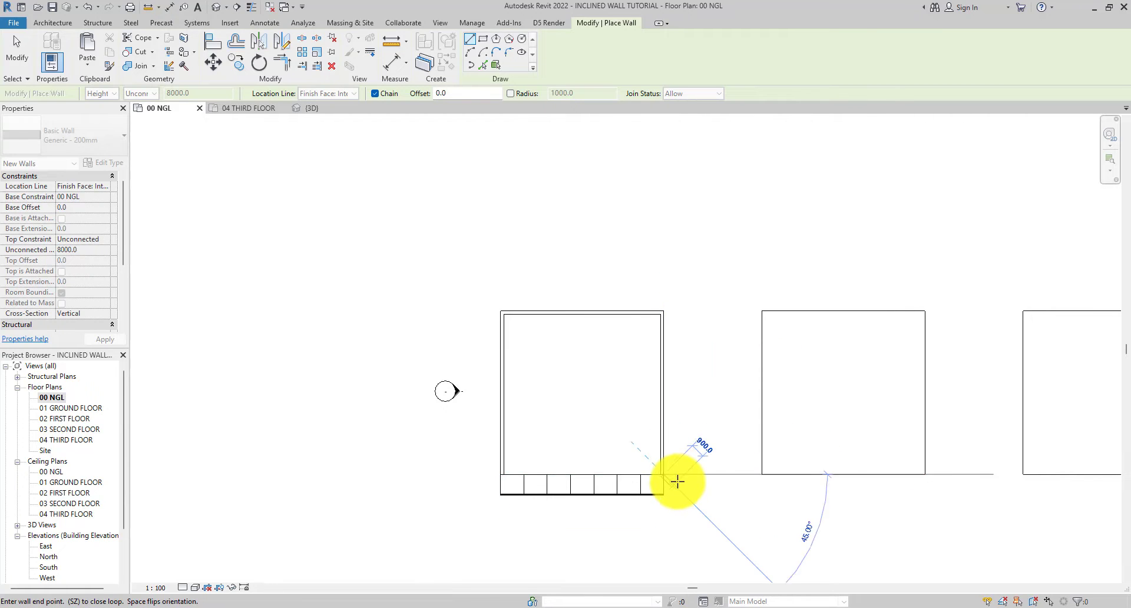
{"action": "scroll", "coordinate": [678, 482], "scroll_direction": "up", "scroll_amount": 2}
{"action": "key", "text": "Escape"}
{"action": "scroll", "coordinate": [643, 462], "scroll_direction": "down", "scroll_amount": 2}
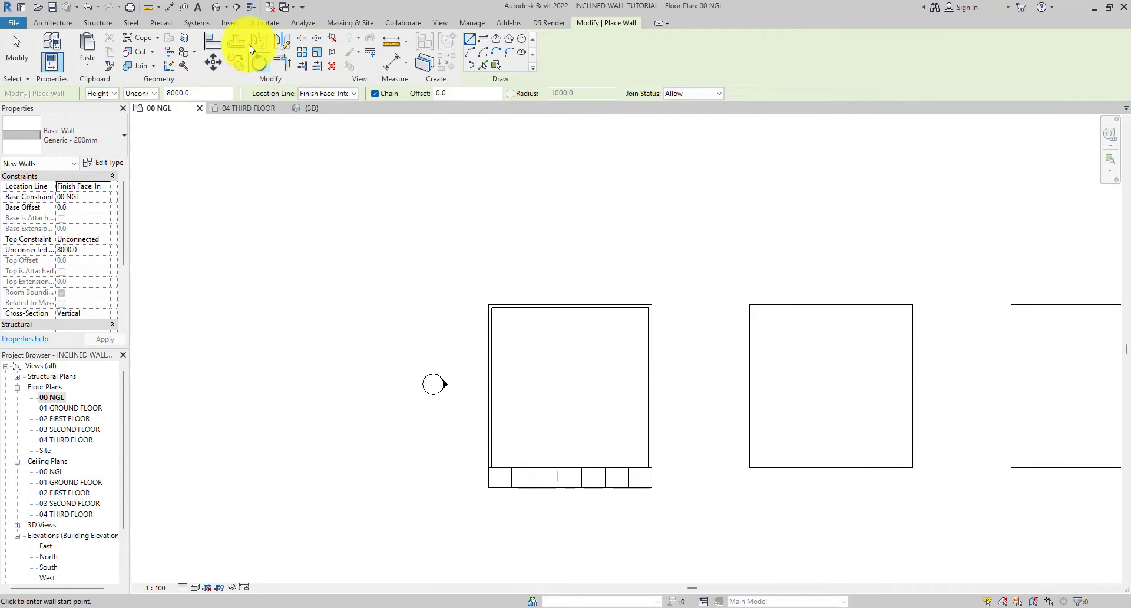
- In the 3D view, select all three connected walls and set their top constraint to Up to level: 04 THIRD FLOOR
{"action": "left_click", "coordinate": [217, 9]}
{"action": "middle_click_drag", "start_coordinate": [384, 334], "coordinate": [533, 294], "text": "shift"}
{"action": "key", "text": "Escape"}
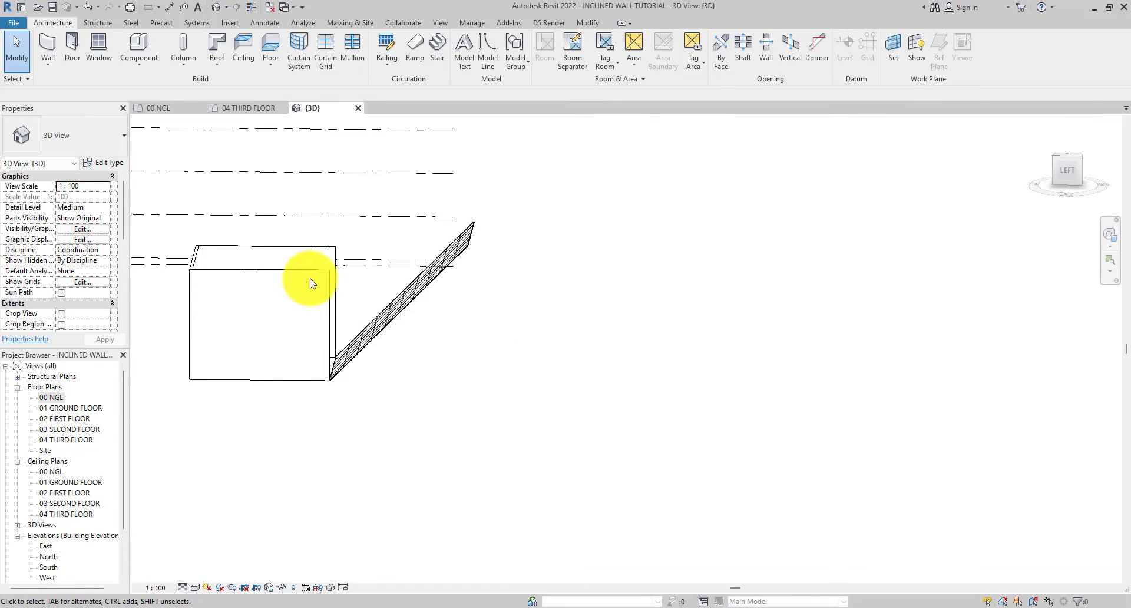
{"action": "key", "text": "Tab"}
{"action": "left_click", "coordinate": [323, 272]}
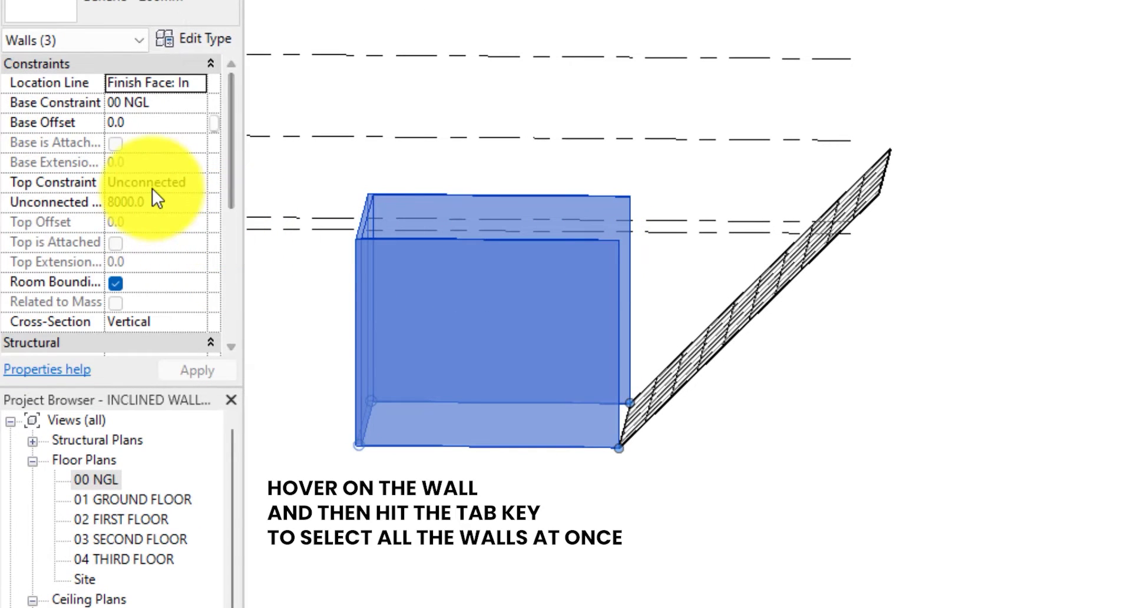
{"action": "left_click", "coordinate": [194, 182]}
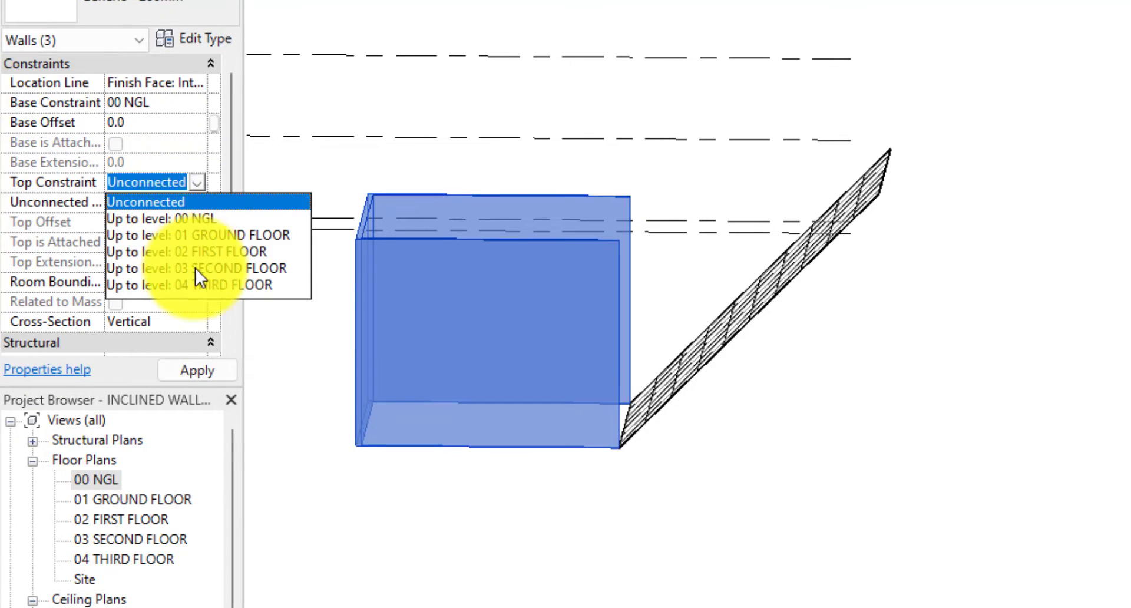
{"action": "left_click", "coordinate": [211, 288]}
{"action": "key", "text": "Escape"}
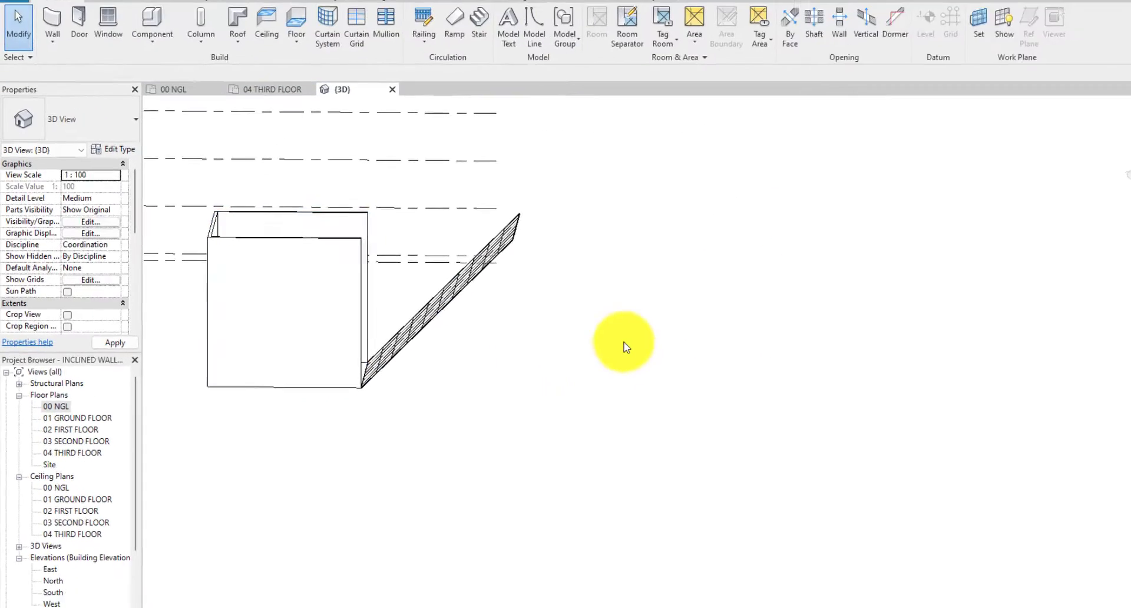
- Edit the left side wall's profile, slanting its front edge to the top of the inclined curtain system and removing the conflicting constraints
{"action": "scroll", "coordinate": [585, 323], "scroll_direction": "down", "scroll_amount": 2}
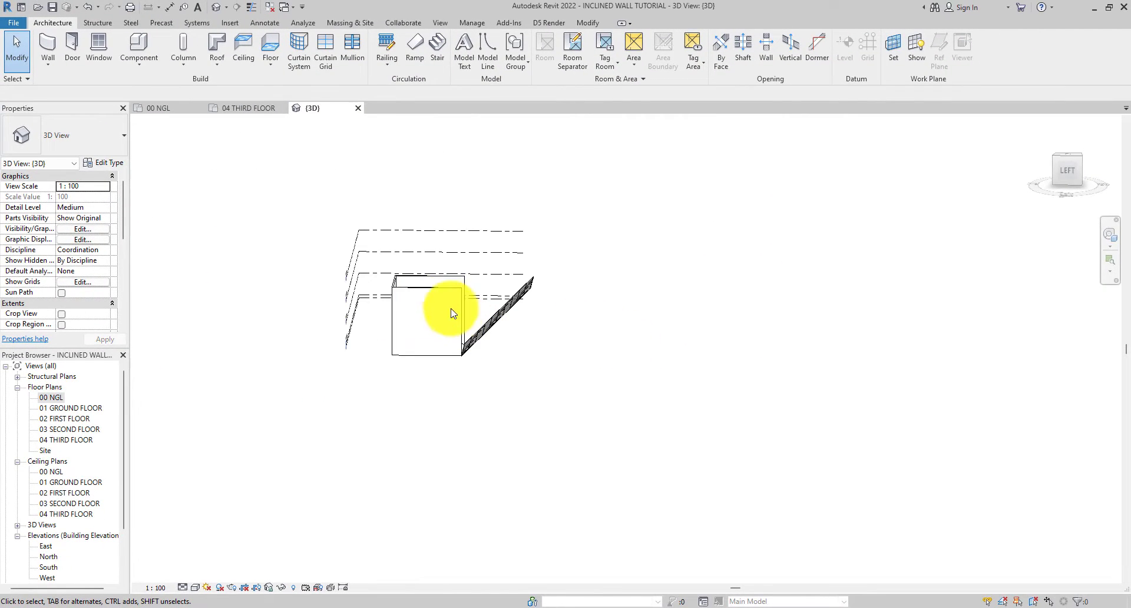
{"action": "left_click", "coordinate": [1073, 175]}
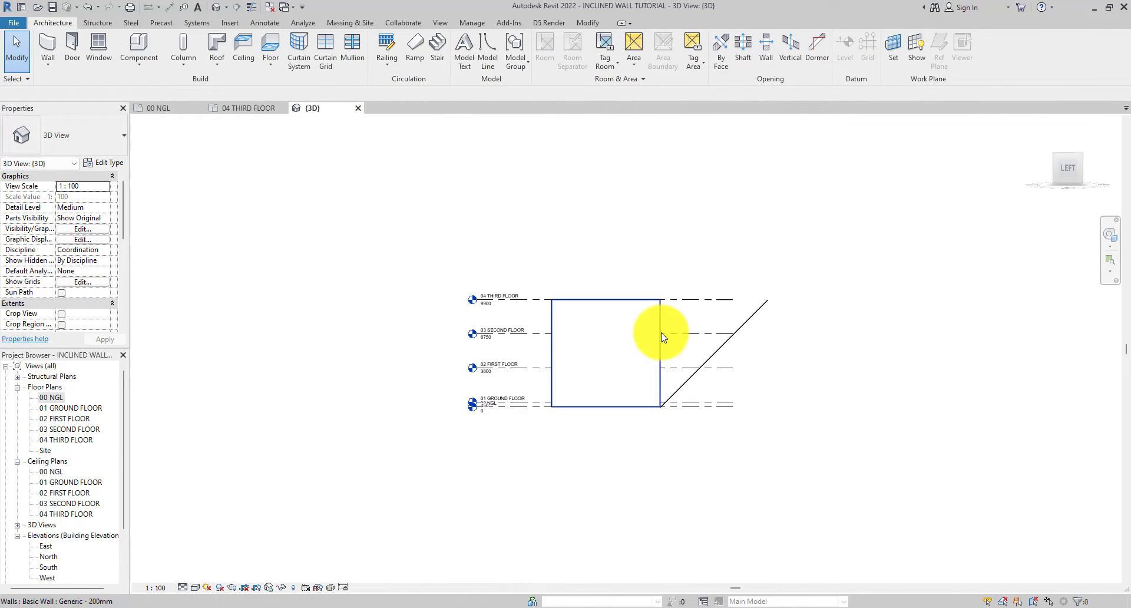
{"action": "scroll", "coordinate": [596, 334], "scroll_direction": "up", "scroll_amount": 2}
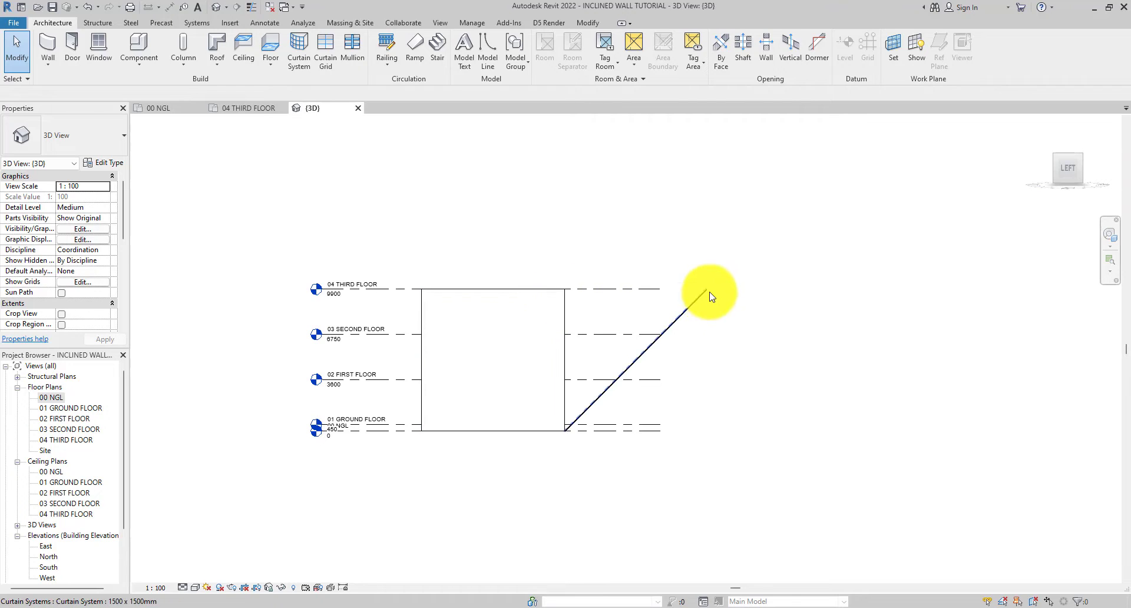
{"action": "scroll", "coordinate": [712, 291], "scroll_direction": "up", "scroll_amount": 2}
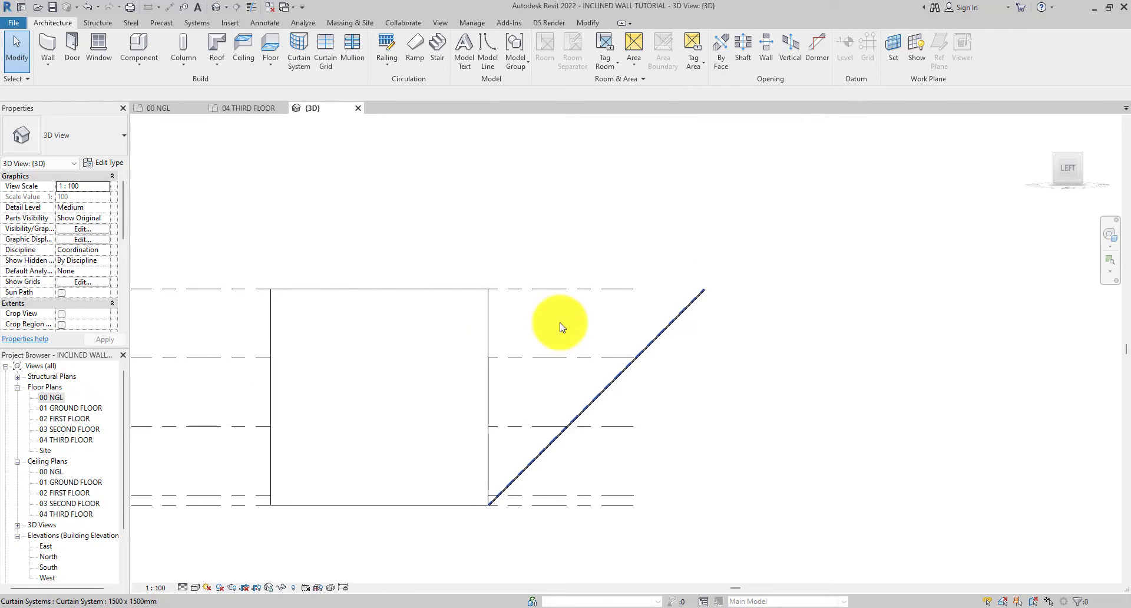
{"action": "double_click", "coordinate": [489, 323]}
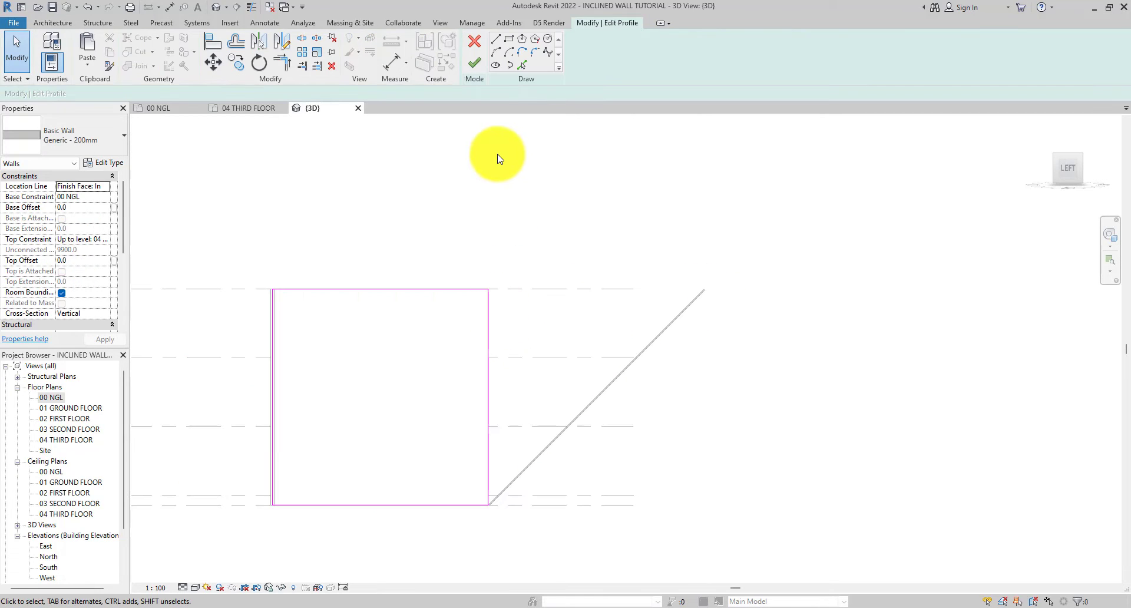
{"action": "left_click", "coordinate": [488, 312]}
{"action": "left_click_drag", "start_coordinate": [489, 299], "coordinate": [704, 288]}
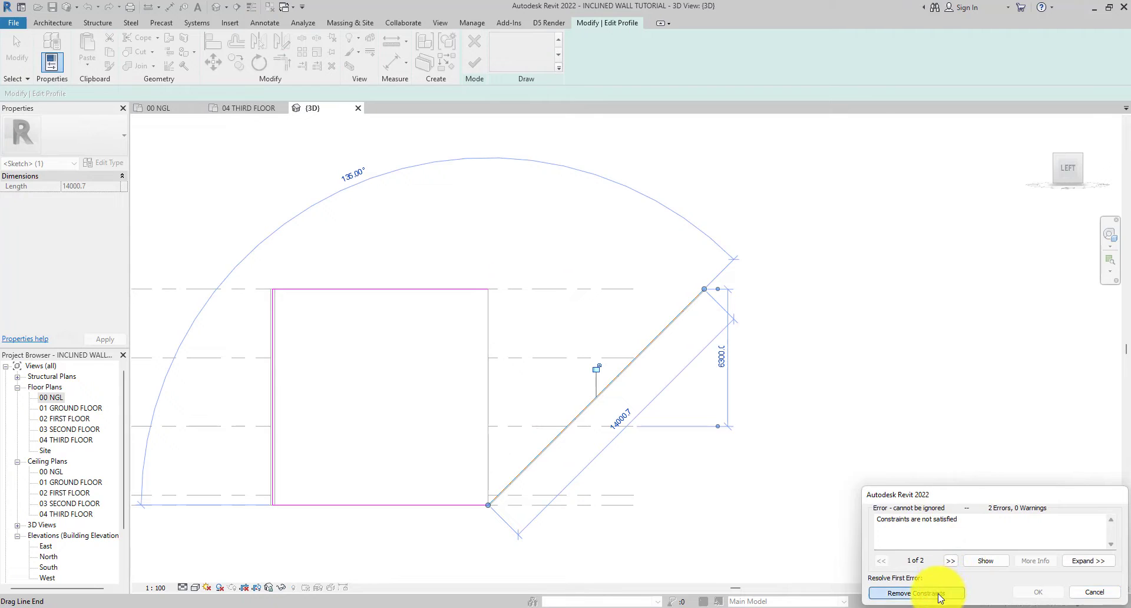
{"action": "left_click", "coordinate": [917, 593]}
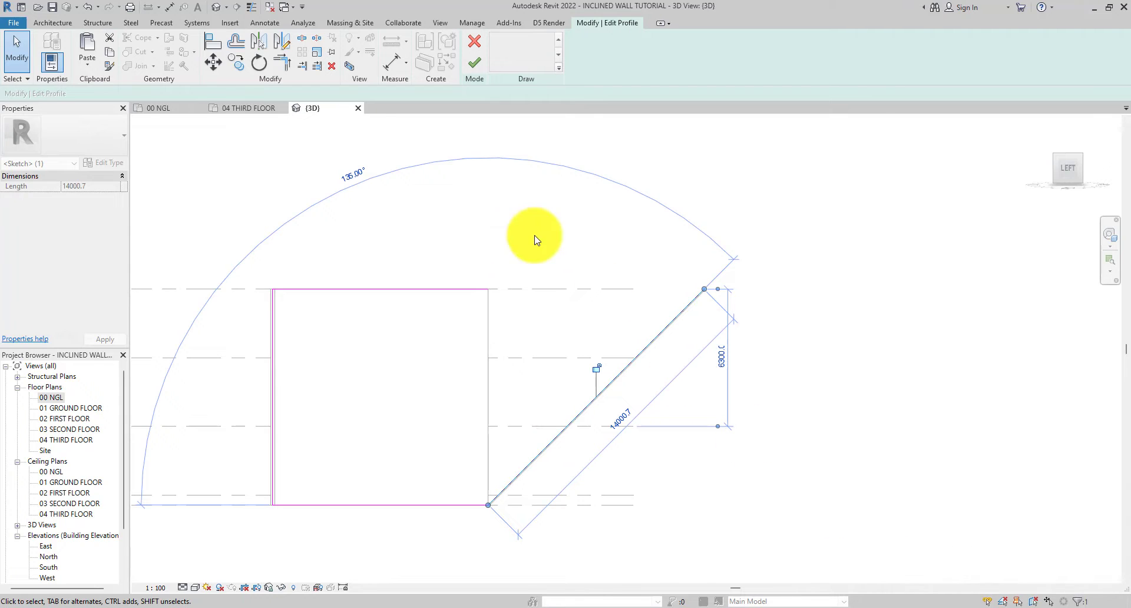
- Extend the profile's top line to meet the slanted edge with Trim/Extend to Corner and finish the profile
{"action": "left_click", "coordinate": [283, 62]}
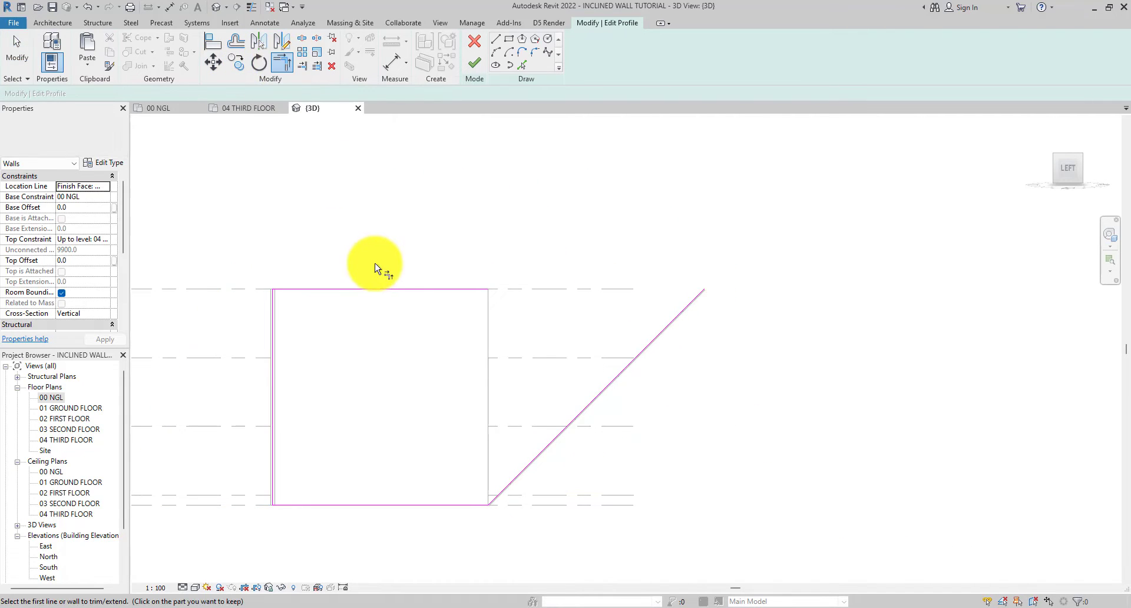
{"action": "left_click", "coordinate": [404, 291]}
{"action": "left_click", "coordinate": [679, 315]}
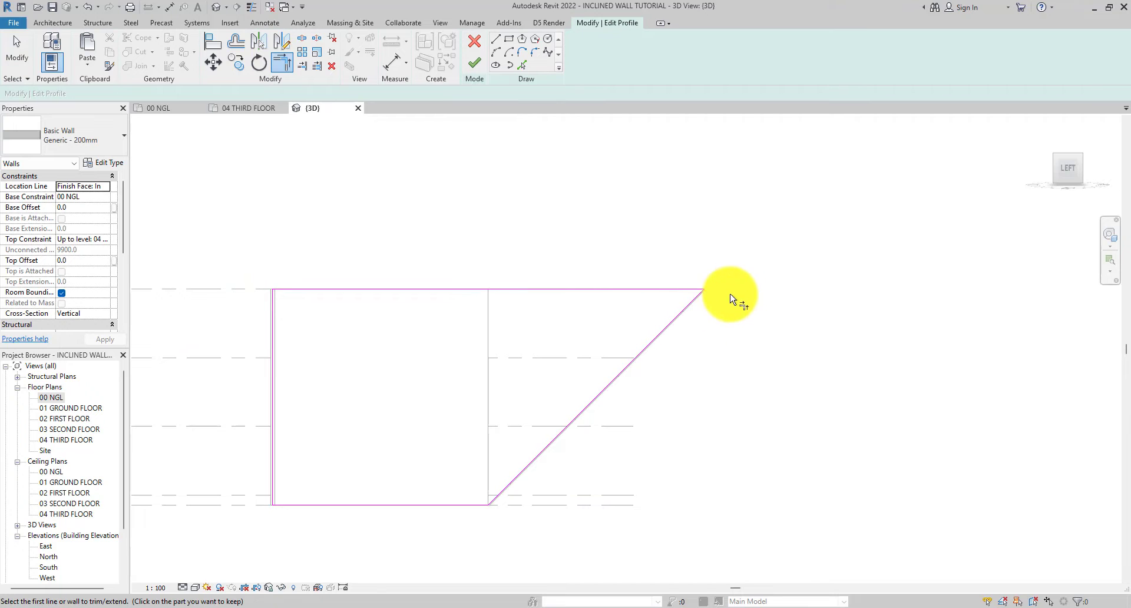
{"action": "left_click", "coordinate": [485, 69]}
{"action": "left_click", "coordinate": [754, 221]}
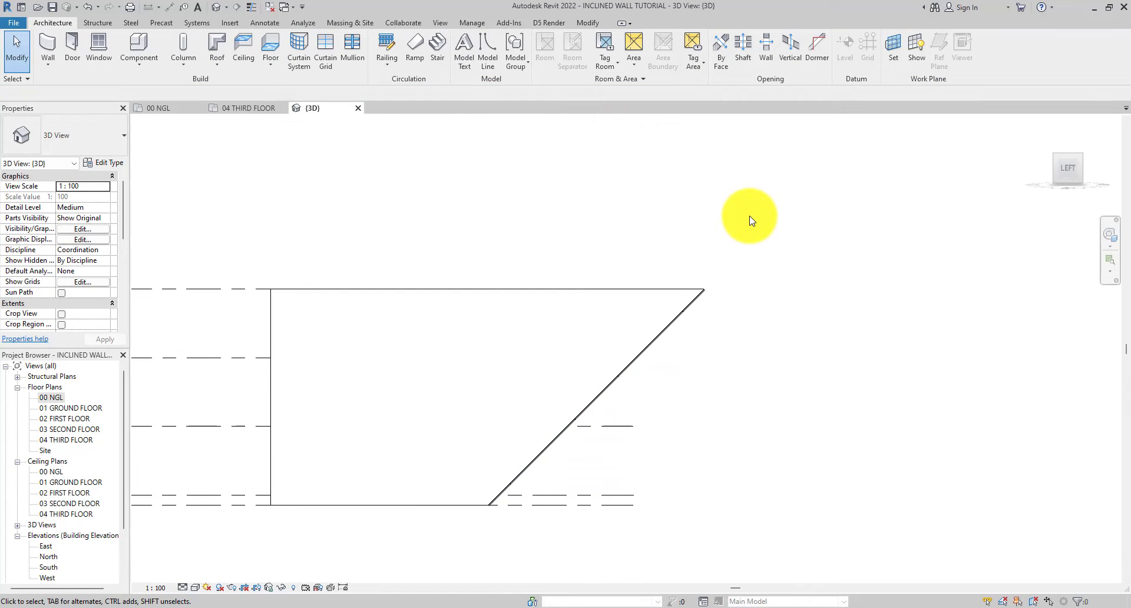
- Edit the opposite side wall's profile, moving its upper front corner to the curtain system's top, removing constraints and finishing the profile
{"action": "middle_click_drag", "start_coordinate": [750, 221], "coordinate": [795, 222], "text": "shift"}
{"action": "double_click", "coordinate": [403, 148]}
{"action": "left_click", "coordinate": [1070, 180]}
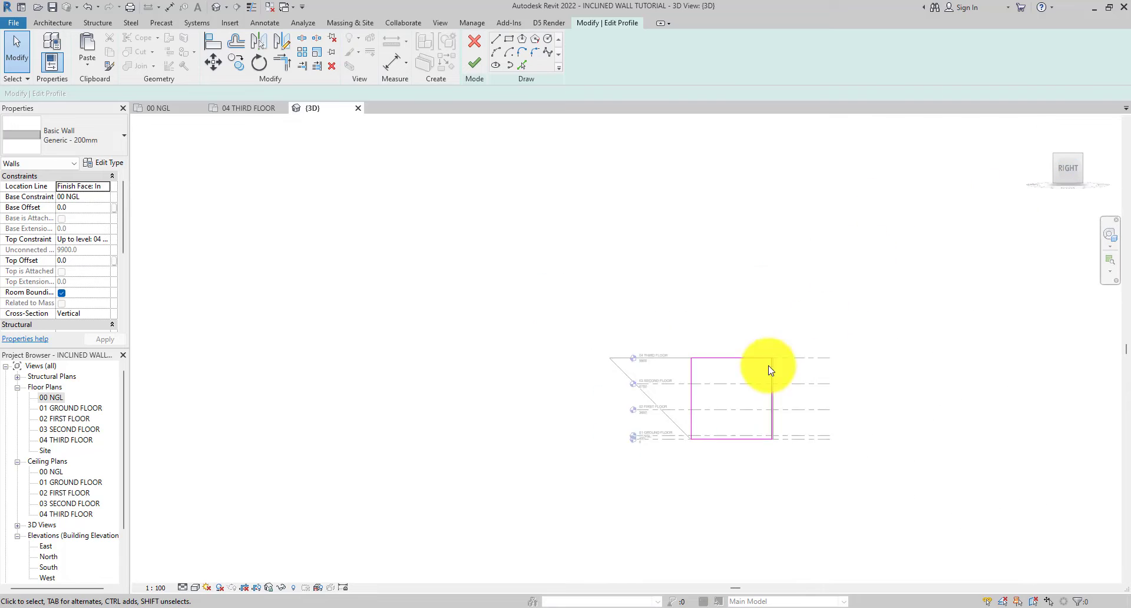
{"action": "mouse_move", "coordinate": [554, 287]}
{"action": "left_mouse_down"}
{"action": "mouse_move", "coordinate": [557, 278]}
{"action": "mouse_move", "coordinate": [446, 283]}
{"action": "left_mouse_up"}
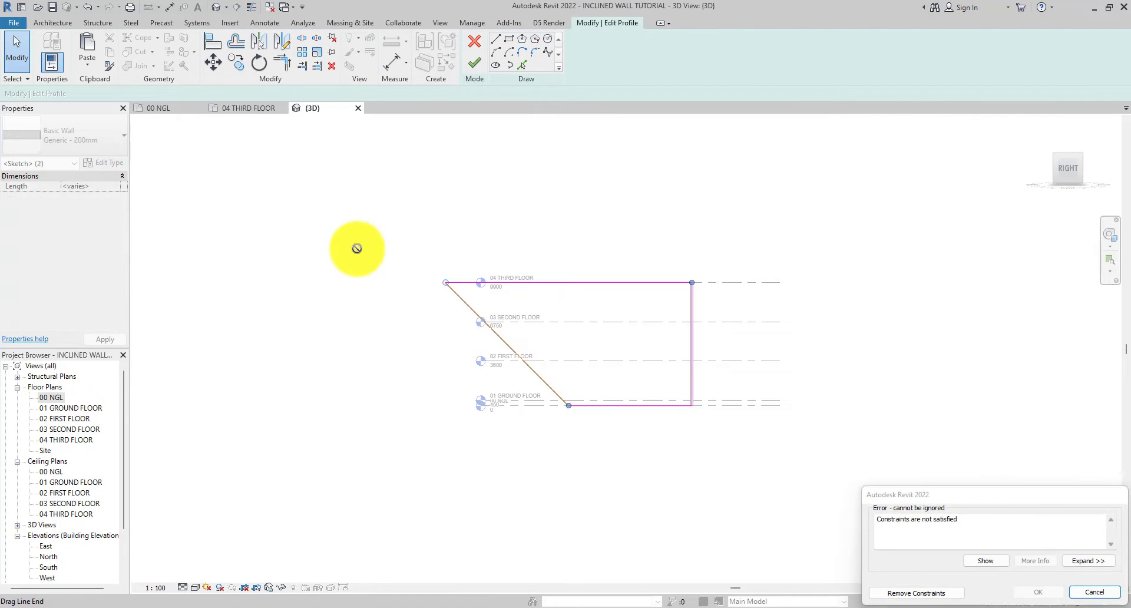
{"action": "left_click", "coordinate": [914, 594]}
{"action": "left_click", "coordinate": [383, 245]}
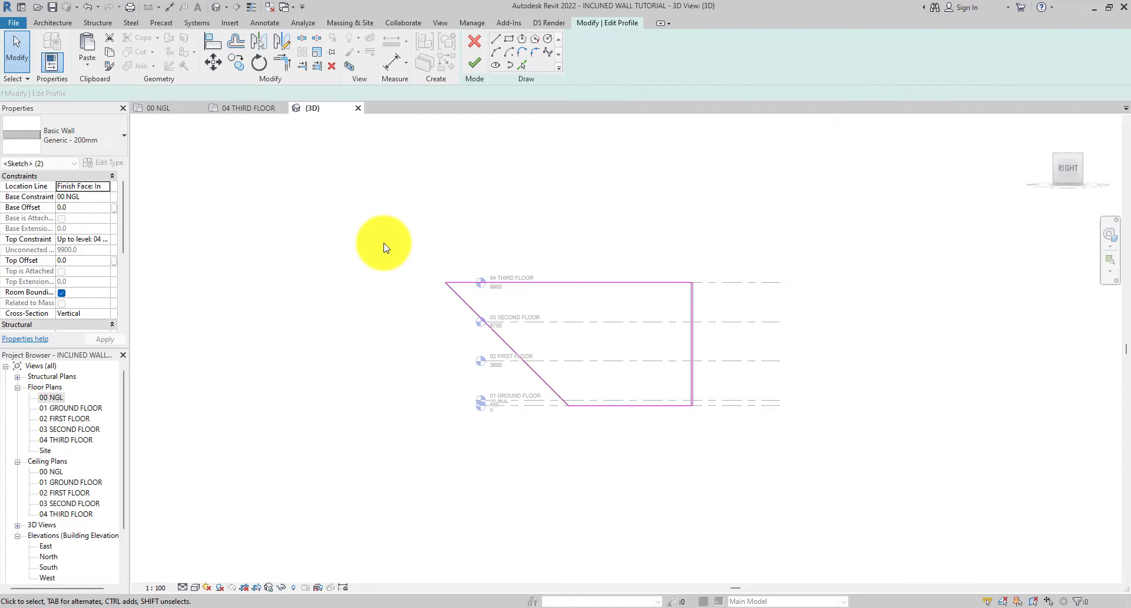
{"action": "left_click", "coordinate": [474, 62]}
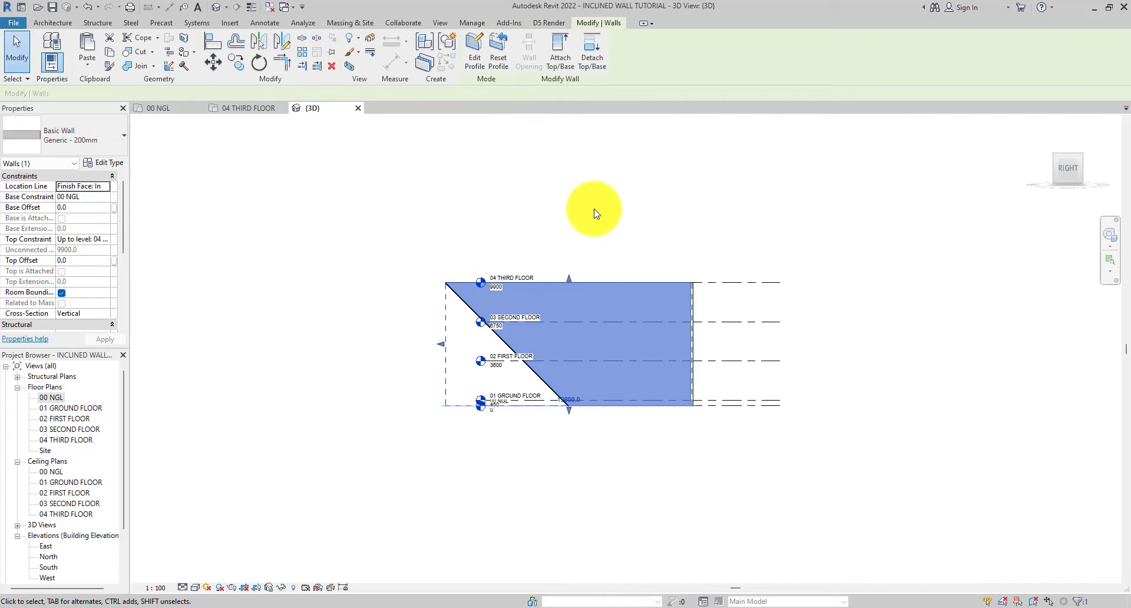
{"action": "middle_click_drag", "start_coordinate": [656, 361], "coordinate": [495, 480], "text": "shift"}
{"action": "left_click", "coordinate": [801, 399]}
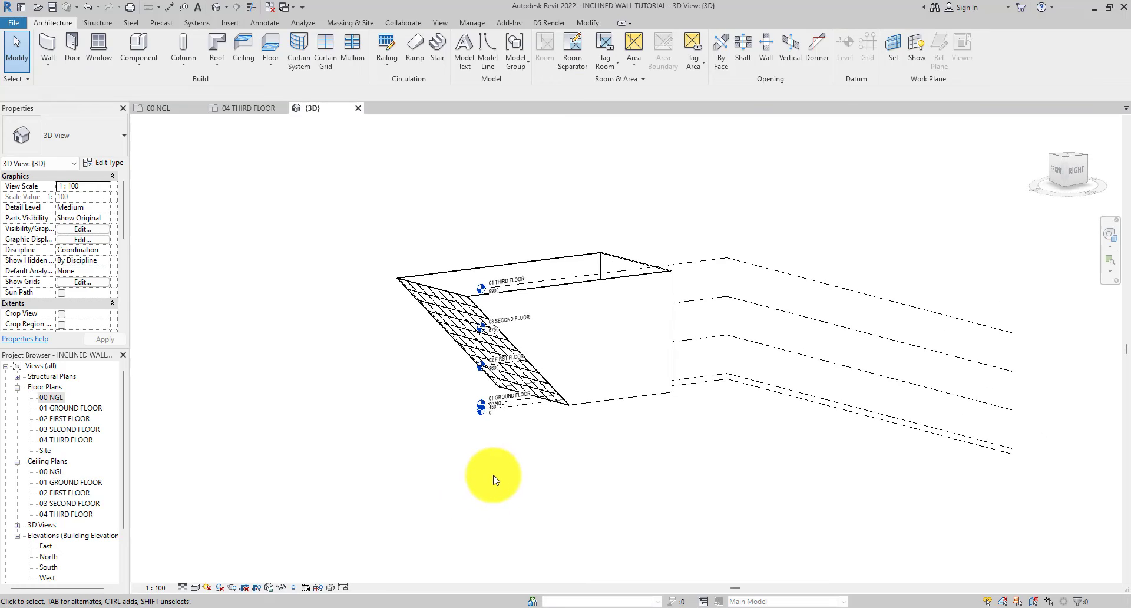
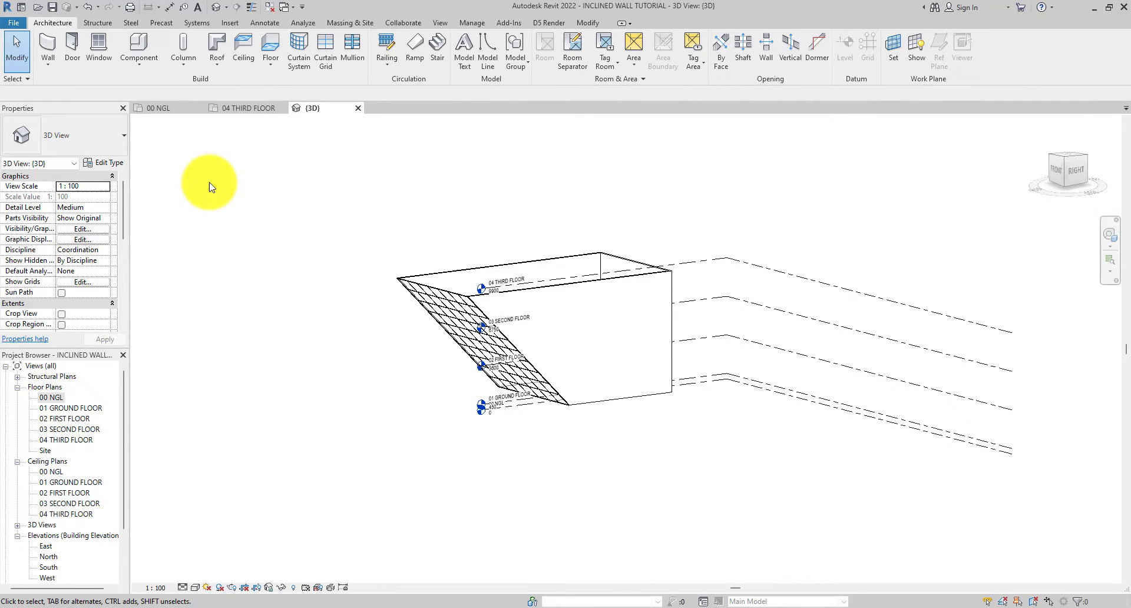
- Return to the 00 NGL floor plan containing the remaining square outlines
{"action": "left_click", "coordinate": [162, 108]}
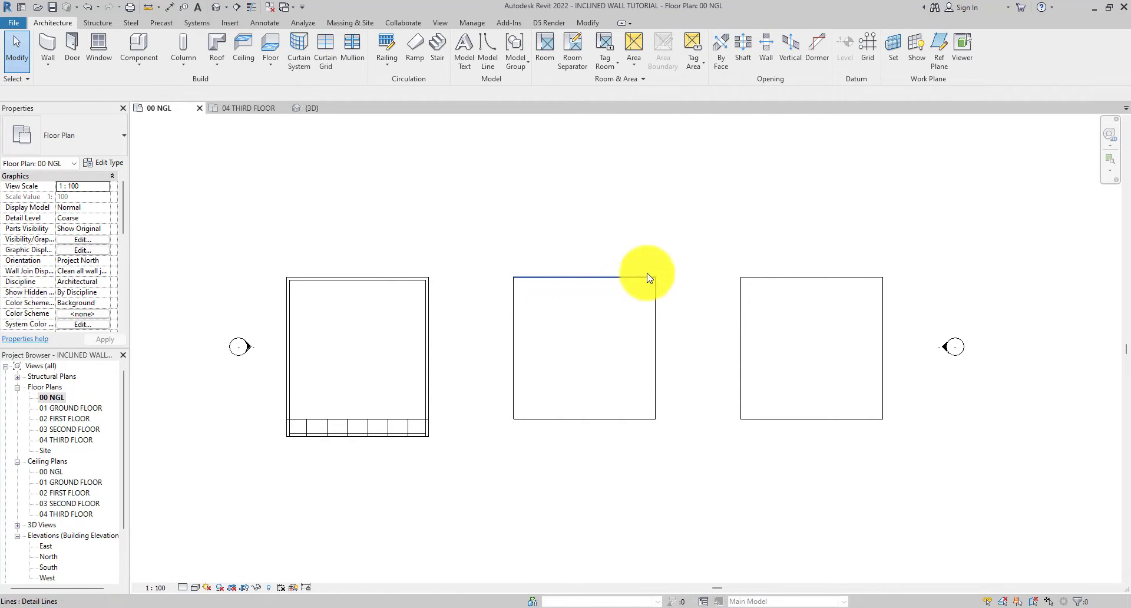
{"action": "left_click", "coordinate": [622, 419]}
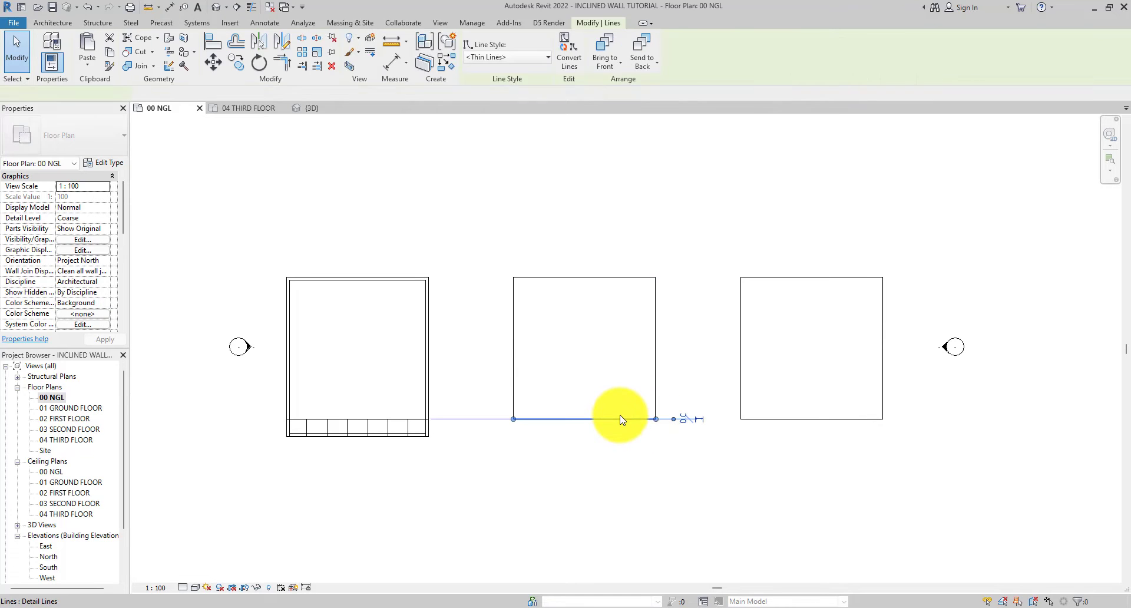
{"action": "left_click", "coordinate": [581, 361]}
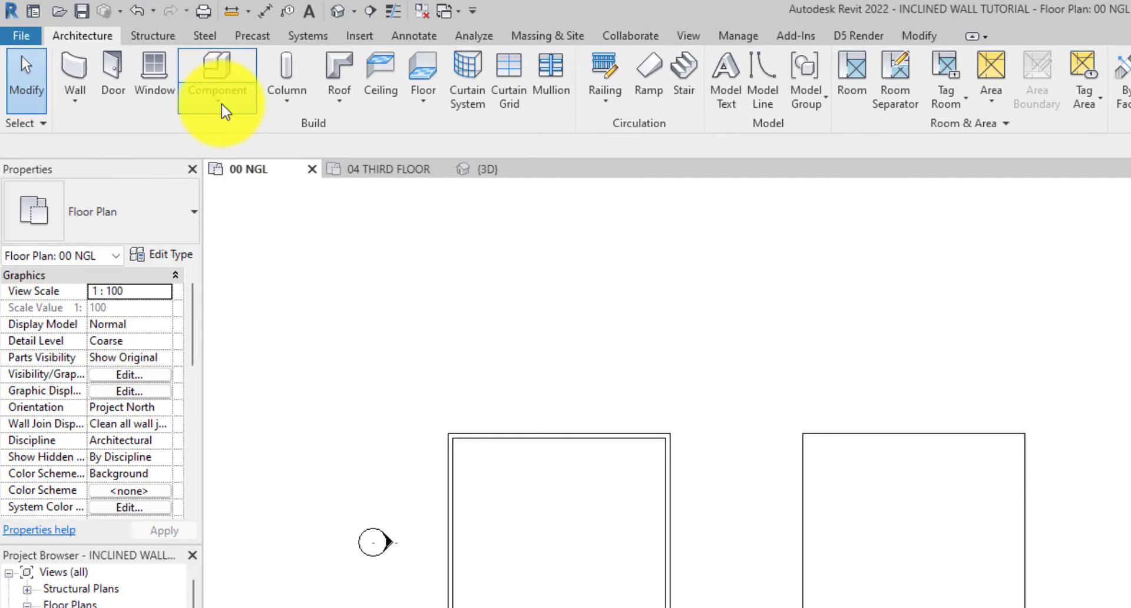
- Start a new in-place model in the Mass category and name it SECOND MASS
{"action": "left_click", "coordinate": [222, 104]}
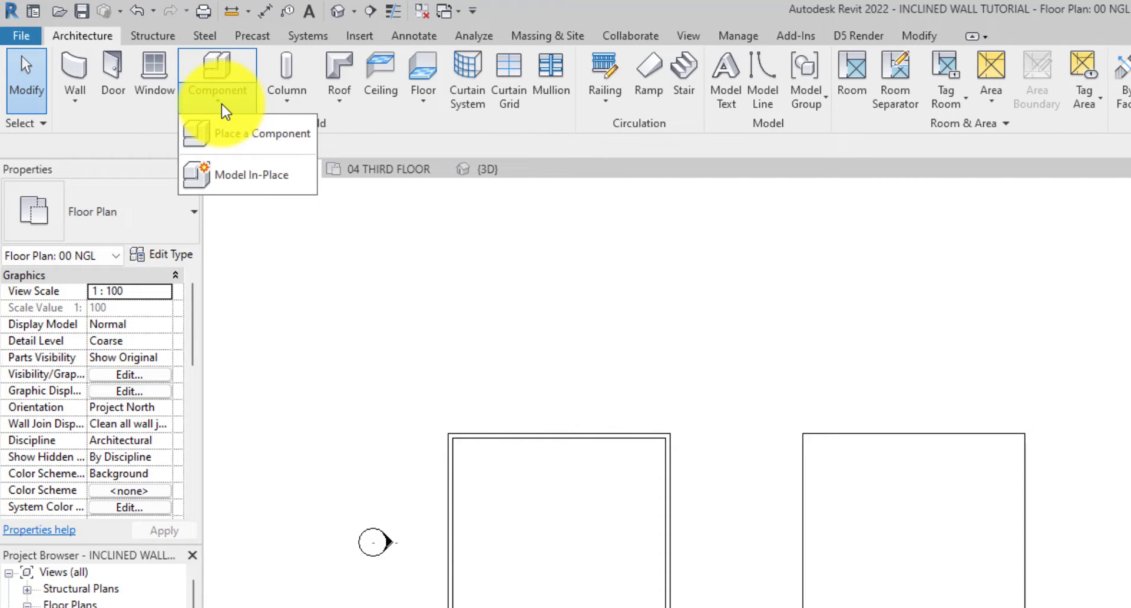
{"action": "left_click", "coordinate": [243, 173]}
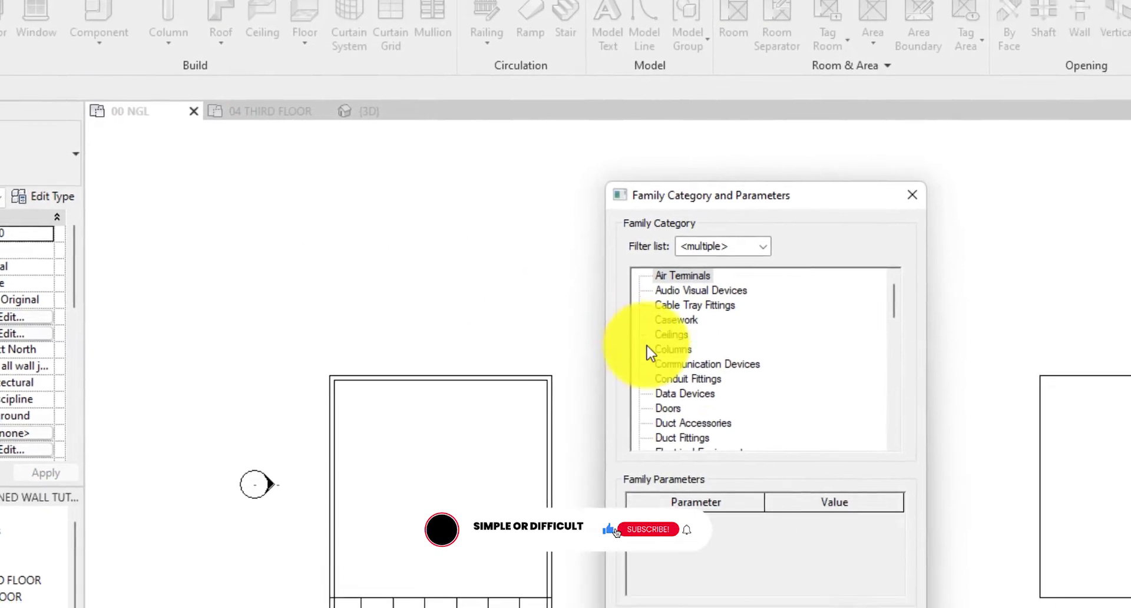
{"action": "scroll", "coordinate": [814, 435], "scroll_direction": "down", "scroll_amount": 5}
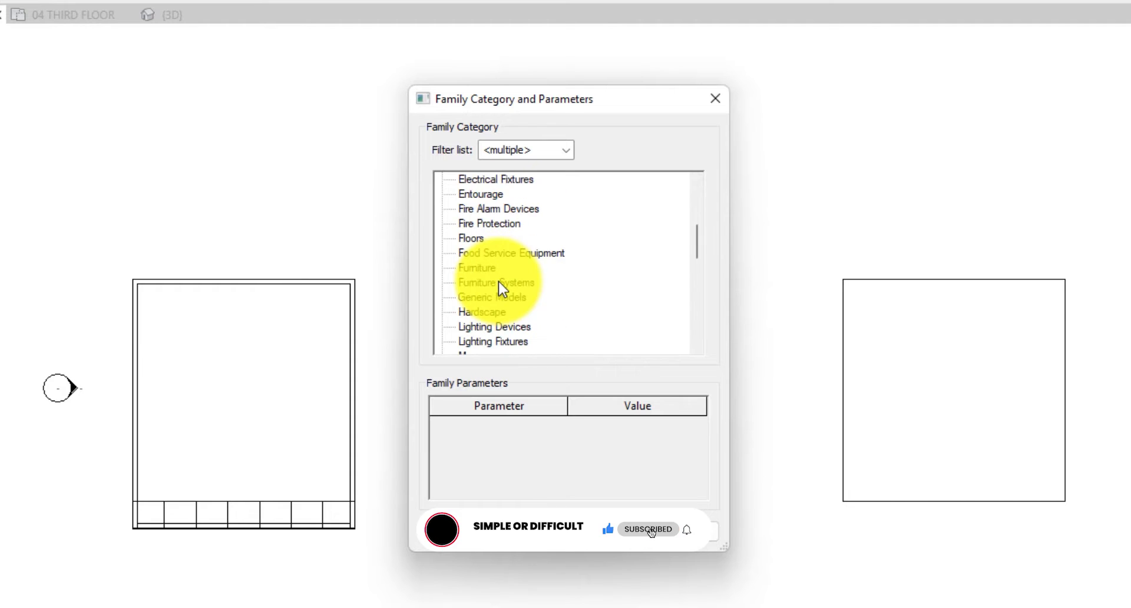
{"action": "scroll", "coordinate": [475, 283], "scroll_direction": "down", "scroll_amount": 3}
{"action": "scroll", "coordinate": [478, 285], "scroll_direction": "down", "scroll_amount": 3}
{"action": "scroll", "coordinate": [488, 293], "scroll_direction": "up", "scroll_amount": 1}
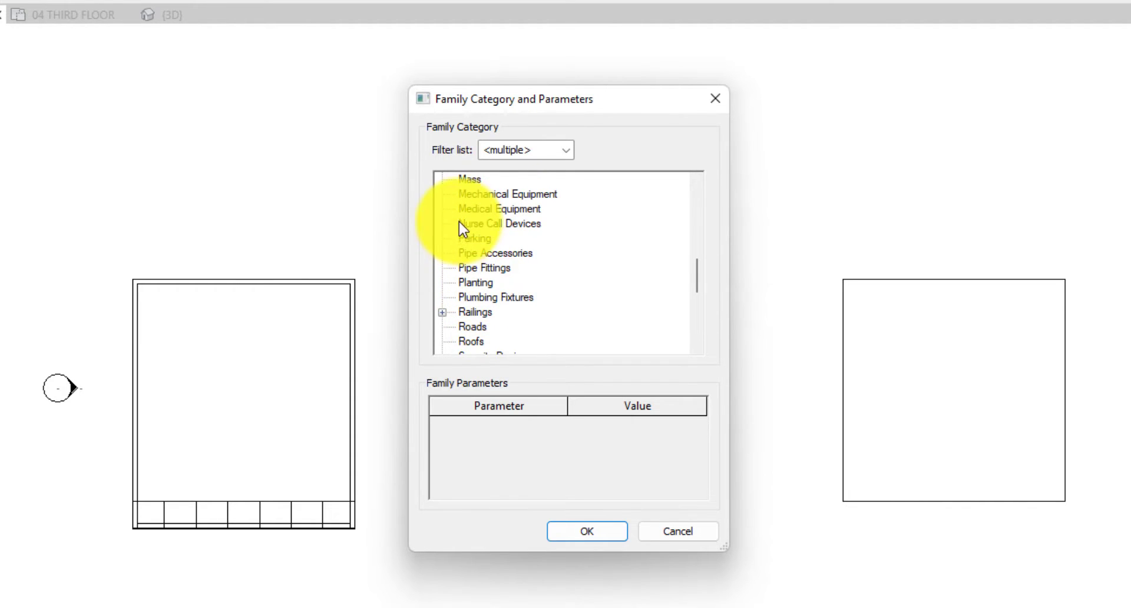
{"action": "left_click", "coordinate": [470, 183]}
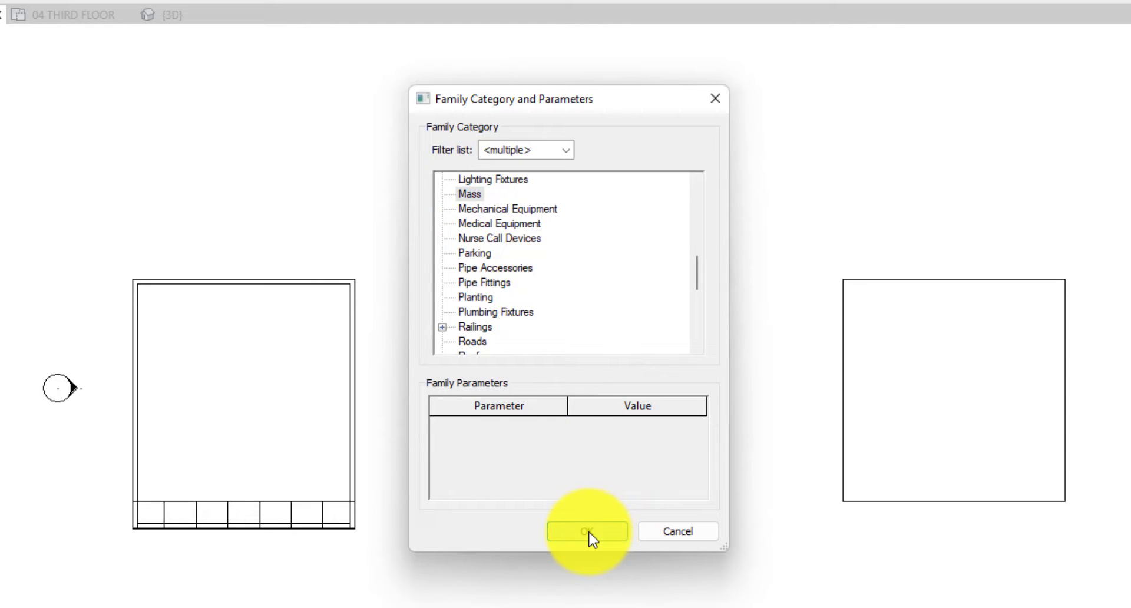
{"action": "left_click", "coordinate": [589, 534]}
{"action": "type", "text": "SECONF"}
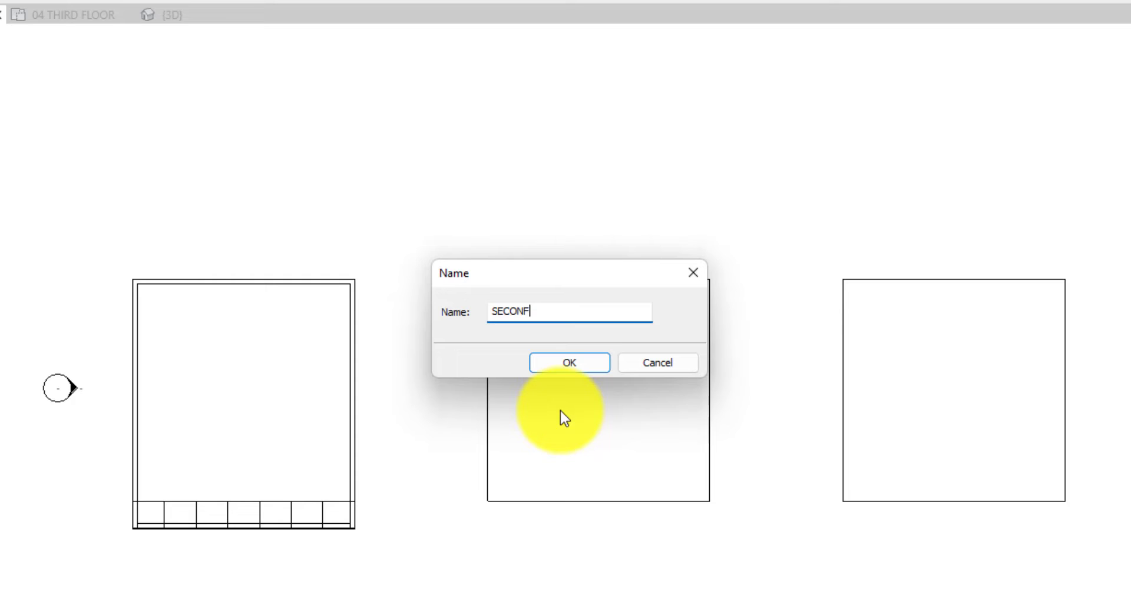
{"action": "key", "text": "BackSpace"}
{"action": "type", "text": "D MASS"}
{"action": "left_click", "coordinate": [579, 363]}
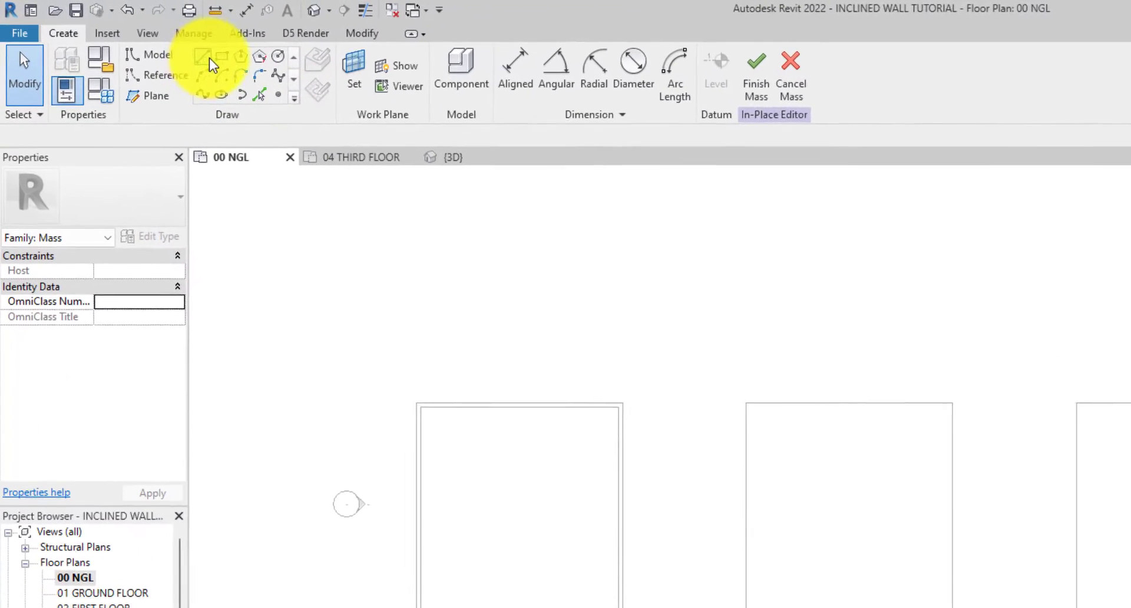
- Draw a model-line rectangle over the middle square outline, with level 00 NGL as the placement plane
{"action": "left_click", "coordinate": [221, 58]}
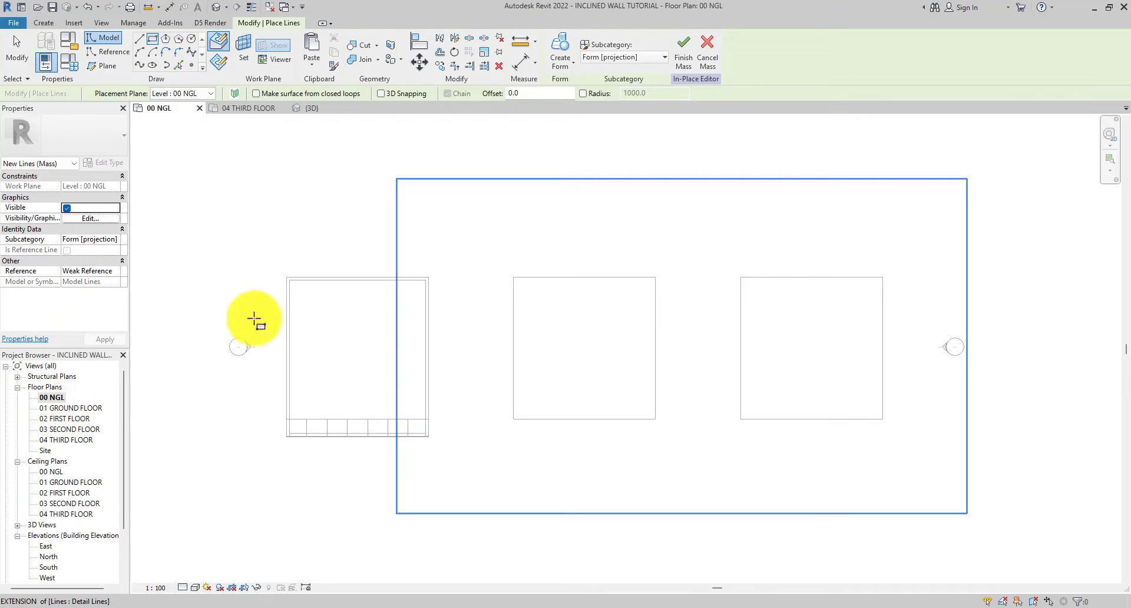
{"action": "left_click", "coordinate": [207, 95]}
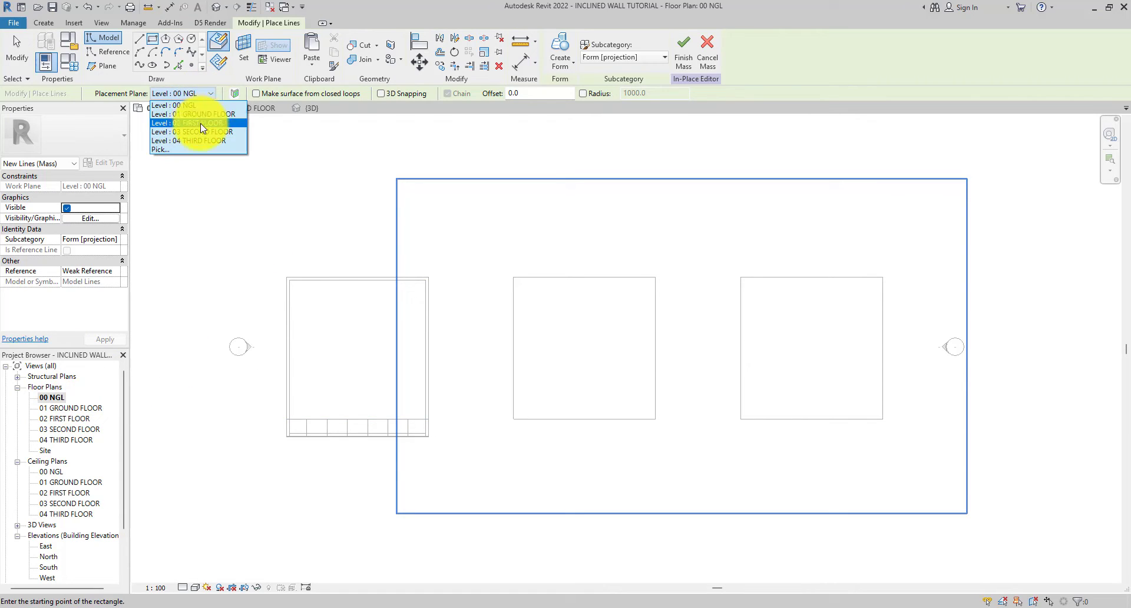
{"action": "left_click", "coordinate": [201, 93]}
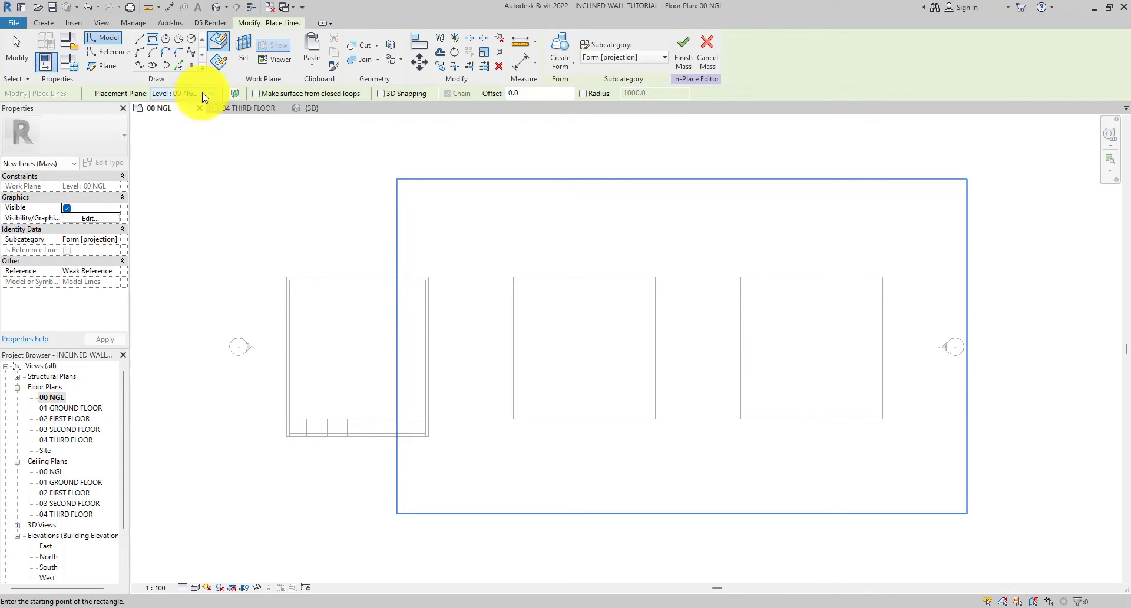
{"action": "left_click", "coordinate": [512, 276]}
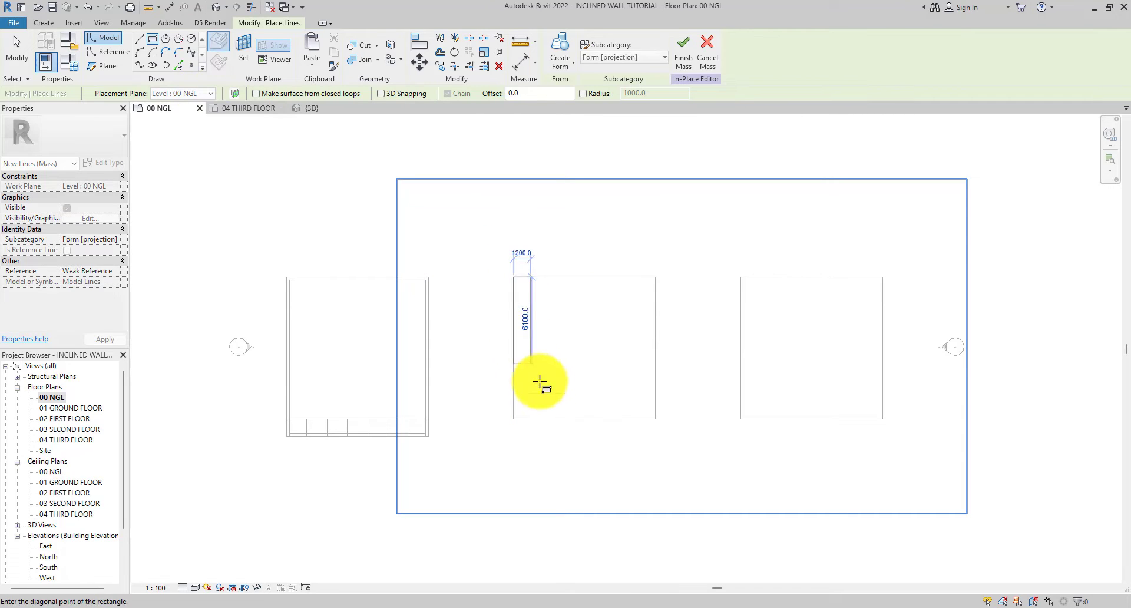
{"action": "left_click", "coordinate": [654, 420]}
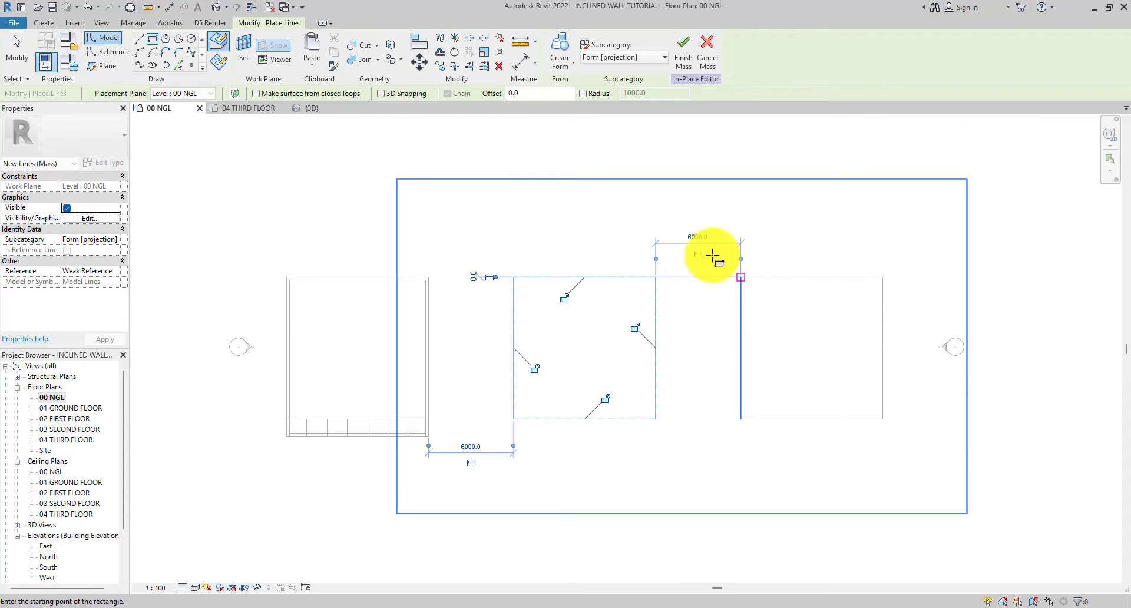
{"action": "left_click", "coordinate": [16, 56]}
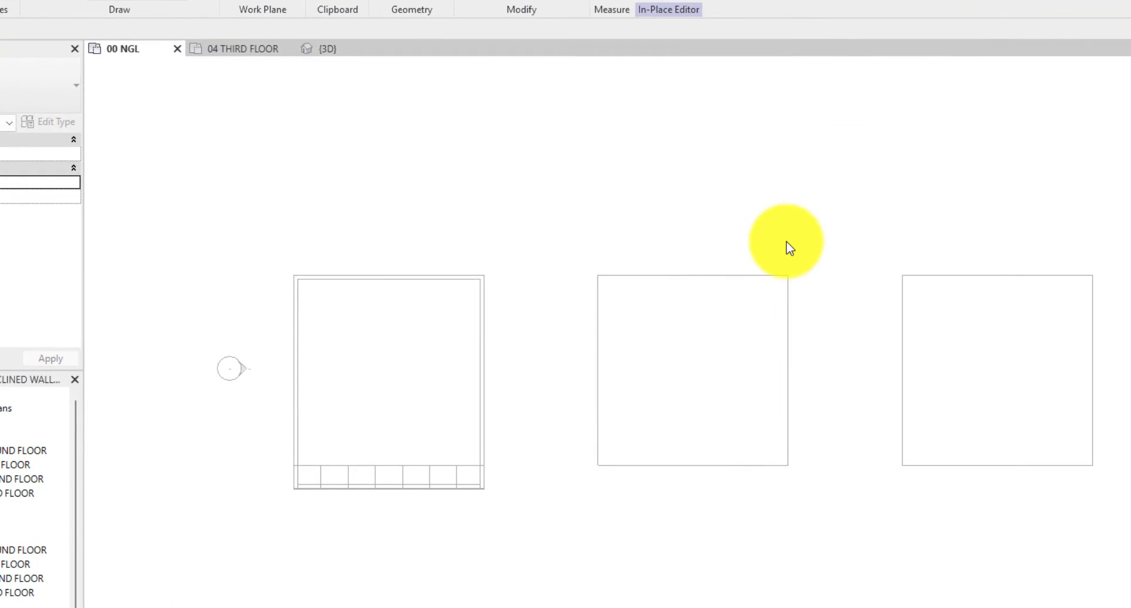
- Copy the new square's lines to the clipboard and paste them aligned to the 04 THIRD FLOOR level
{"action": "left_click", "coordinate": [781, 277]}
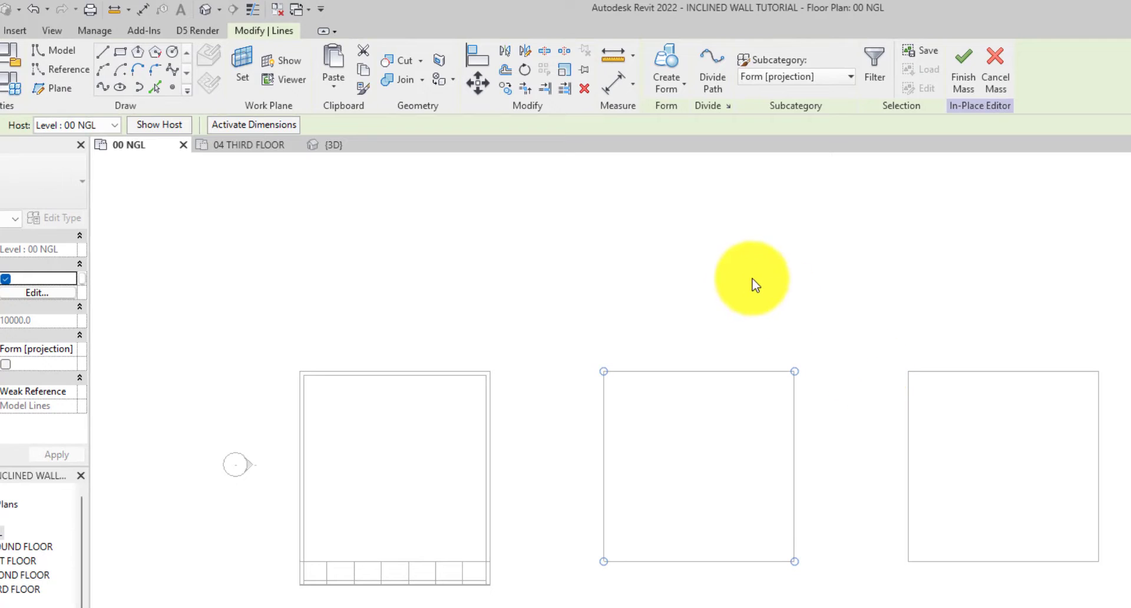
{"action": "left_click", "coordinate": [362, 69]}
{"action": "left_click", "coordinate": [336, 89]}
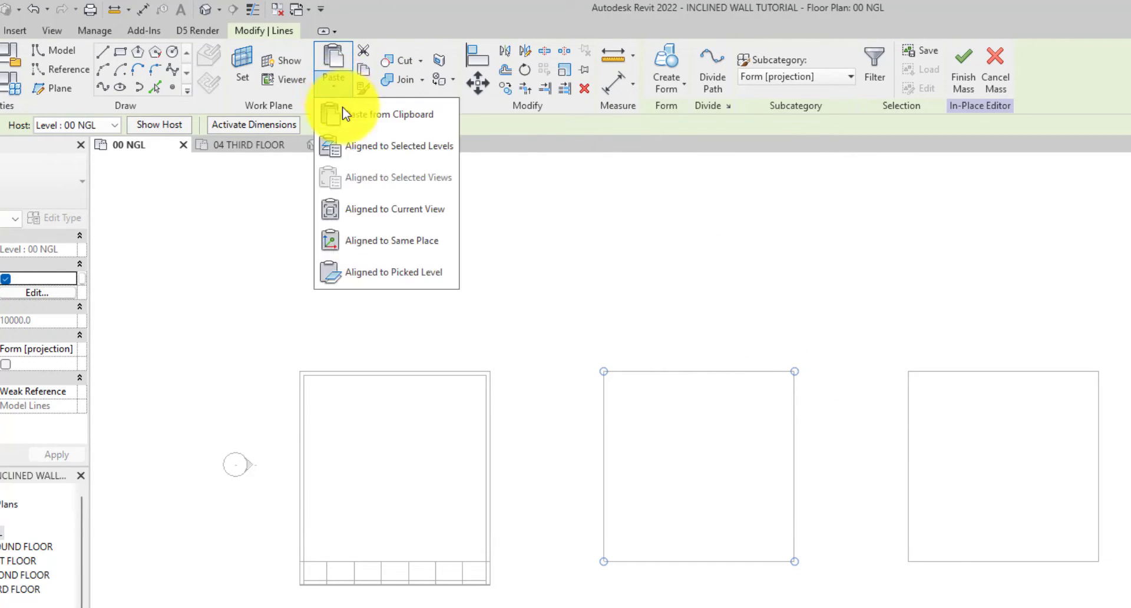
{"action": "left_click", "coordinate": [368, 146]}
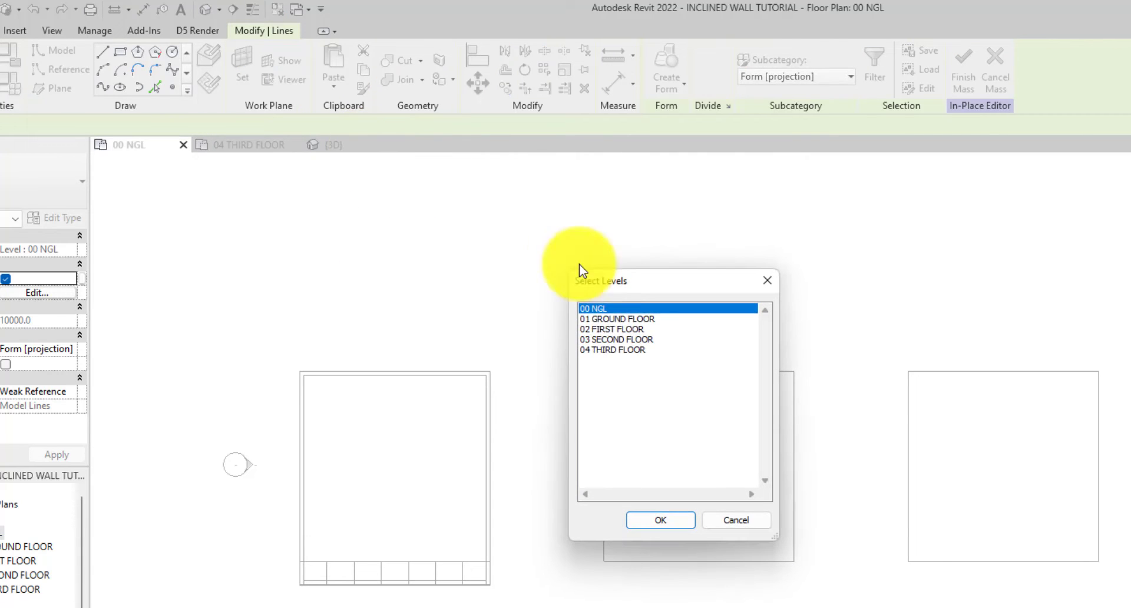
{"action": "left_click", "coordinate": [618, 350]}
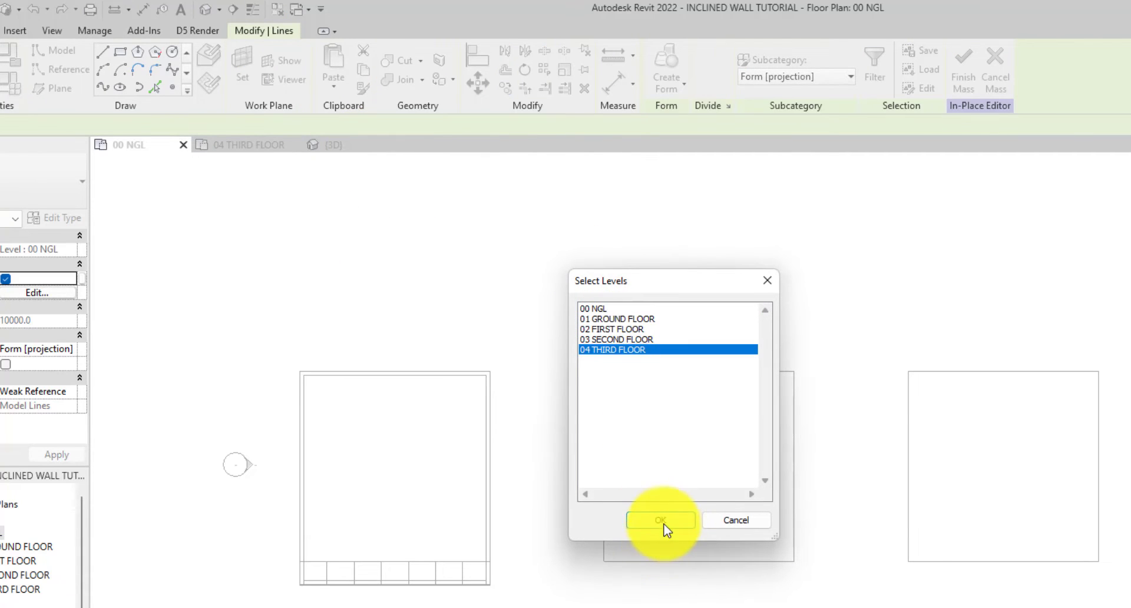
{"action": "left_click", "coordinate": [662, 520]}
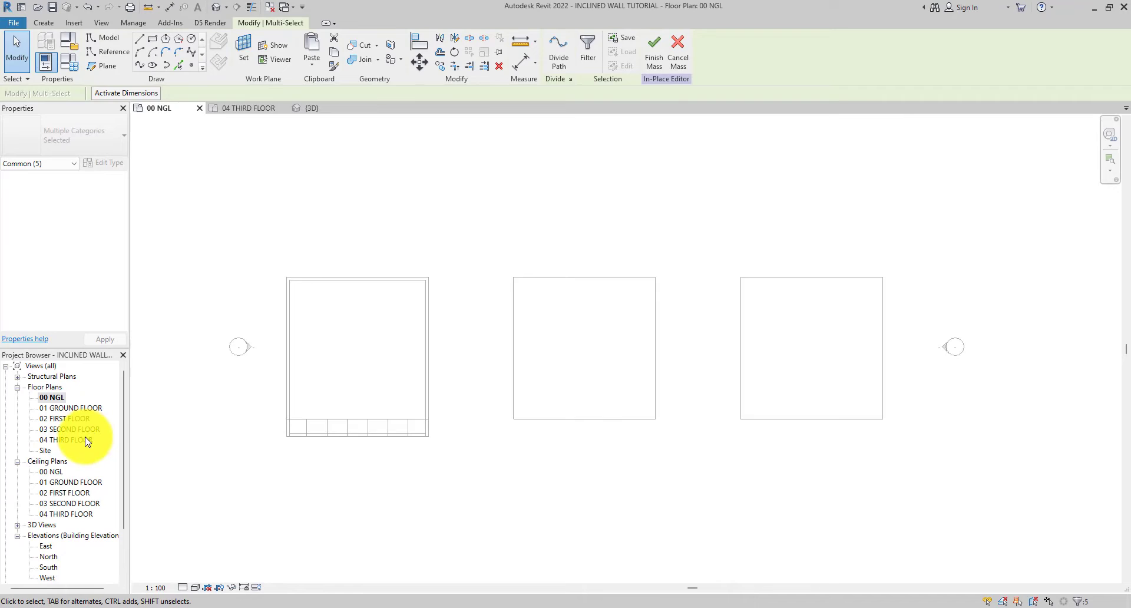
- In the 04 THIRD FLOOR plan, extend the copied square's front edge by setting its dimension to 19900
{"action": "double_click", "coordinate": [86, 440]}
{"action": "left_click", "coordinate": [494, 318]}
{"action": "scroll", "coordinate": [406, 323], "scroll_direction": "down", "scroll_amount": 2}
{"action": "key", "text": "Tab"}
{"action": "left_click", "coordinate": [566, 332]}
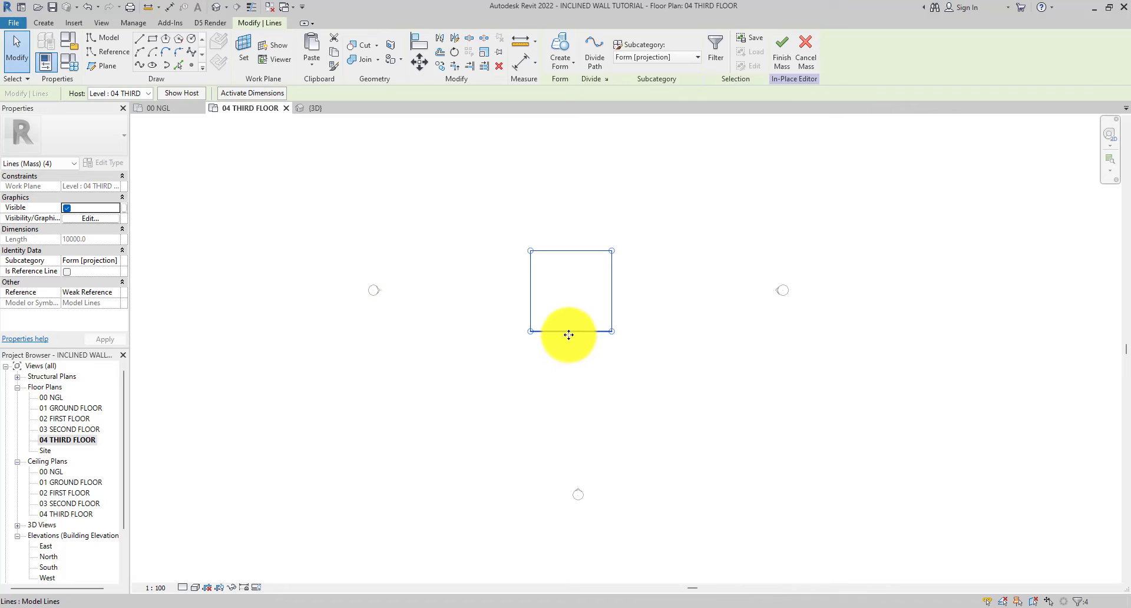
{"action": "scroll", "coordinate": [572, 334], "scroll_direction": "up", "scroll_amount": 2}
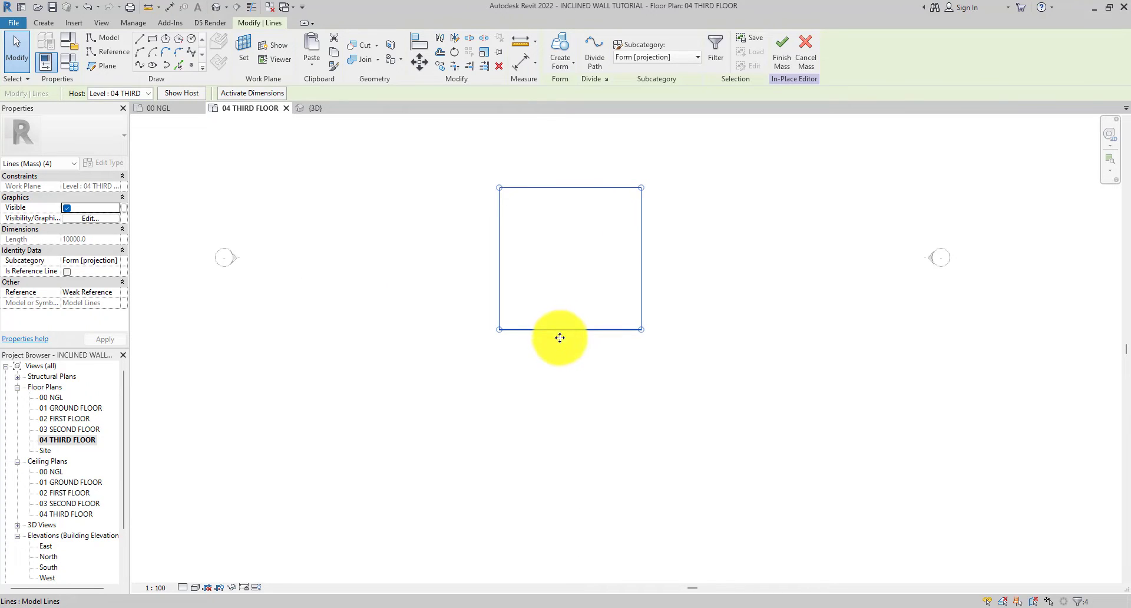
{"action": "key", "text": "Escape"}
{"action": "left_click", "coordinate": [561, 330]}
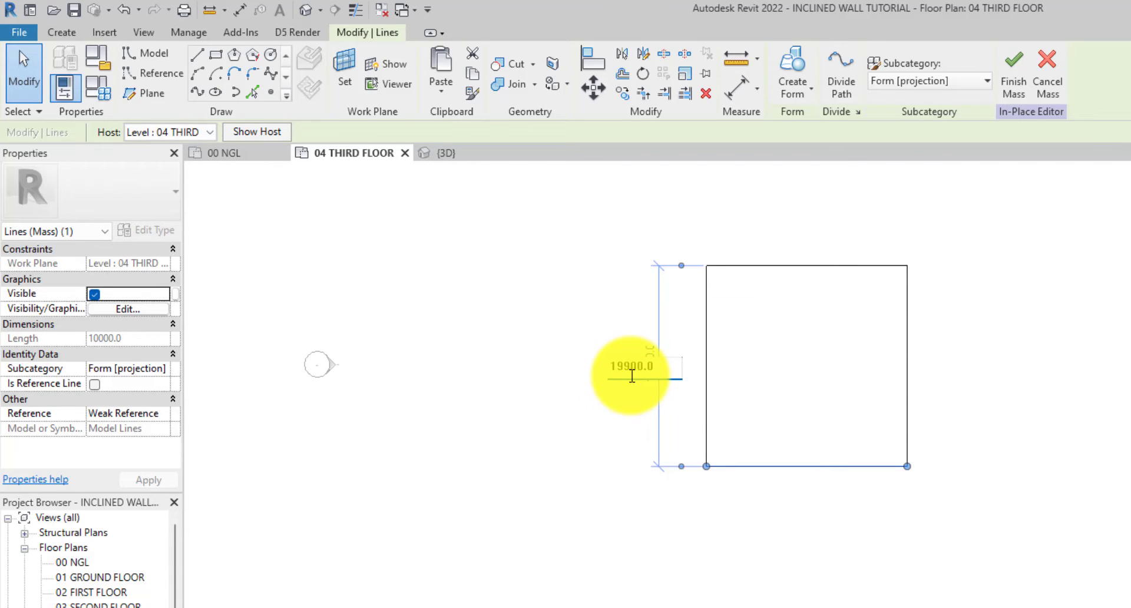
{"action": "key", "text": "Return"}
{"action": "left_click", "coordinate": [1029, 383]}
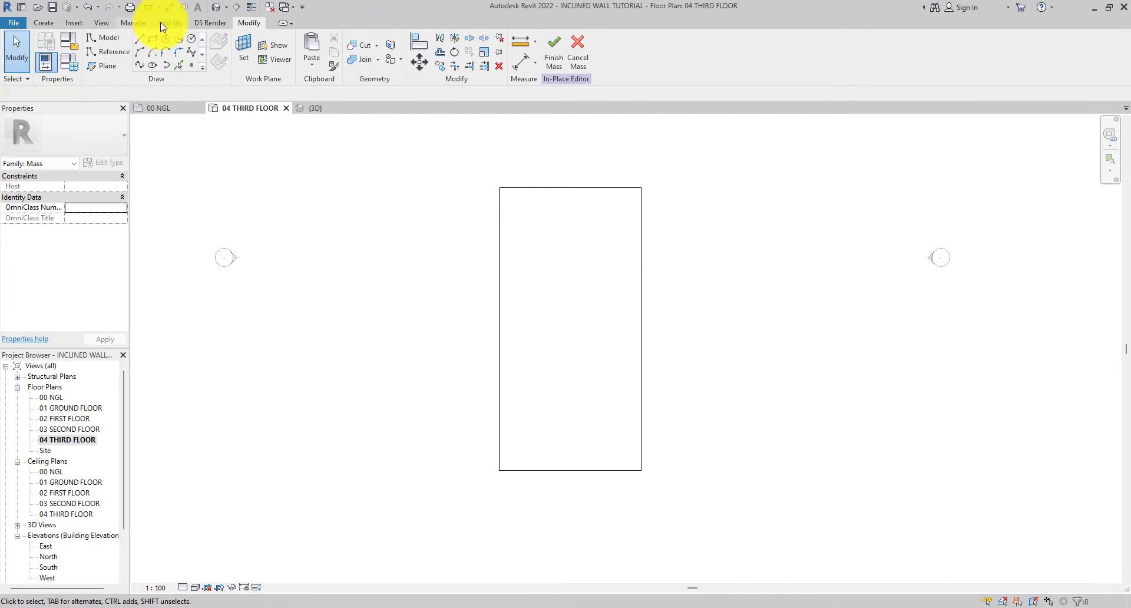
- In the 3D view, create a solid form between the upper and lower rectangles and finish the mass
{"action": "left_click", "coordinate": [215, 8]}
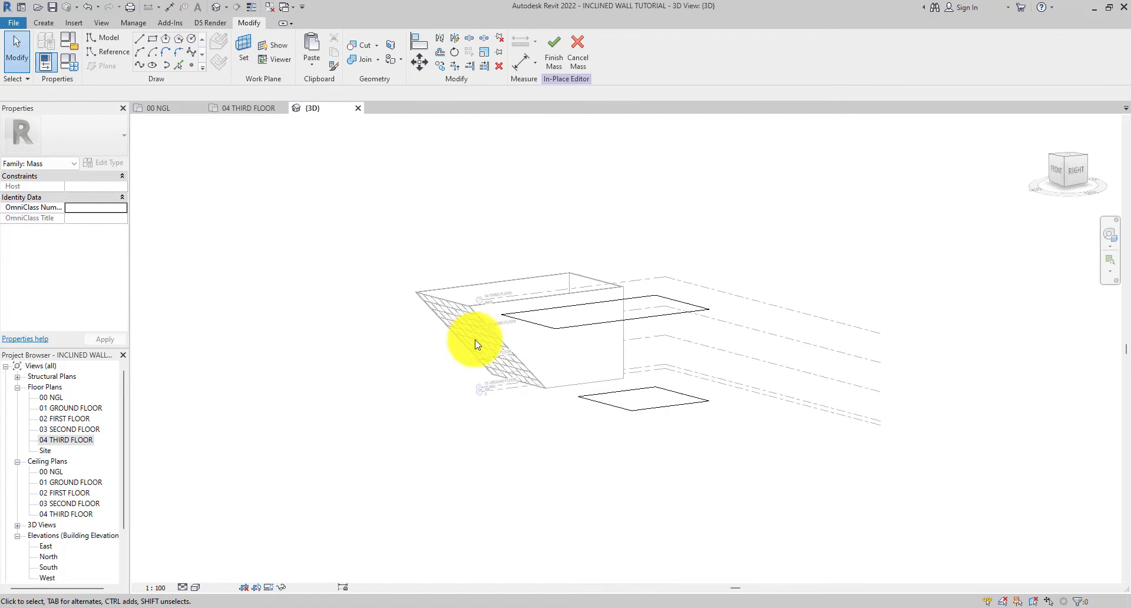
{"action": "middle_click_drag", "start_coordinate": [592, 413], "coordinate": [454, 452], "text": "shift"}
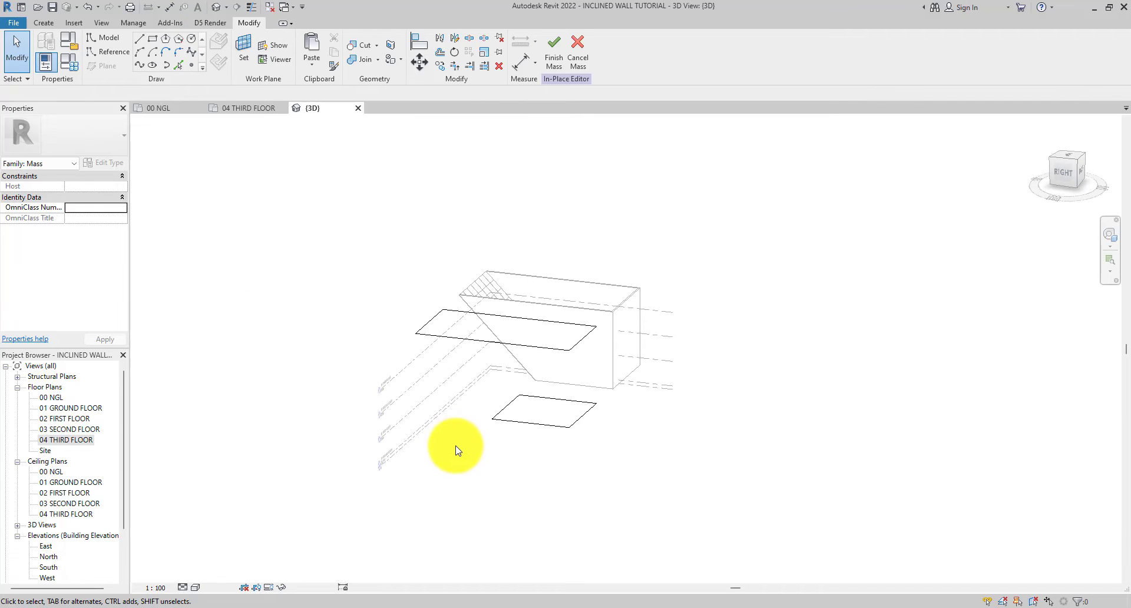
{"action": "left_click", "coordinate": [492, 345]}
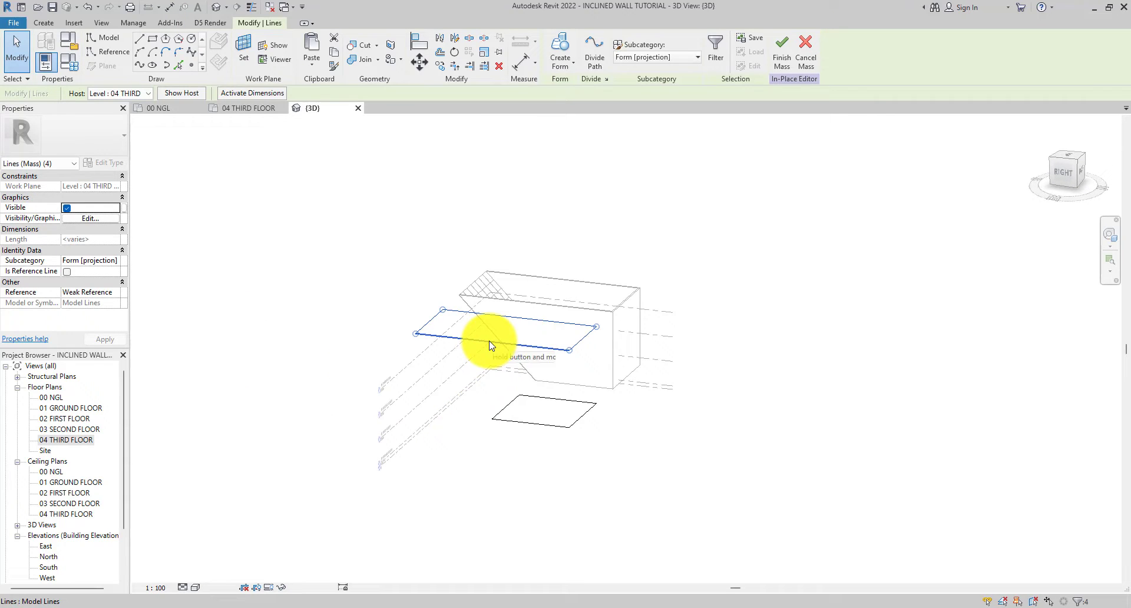
{"action": "left_click", "coordinate": [521, 425], "text": "ctrl"}
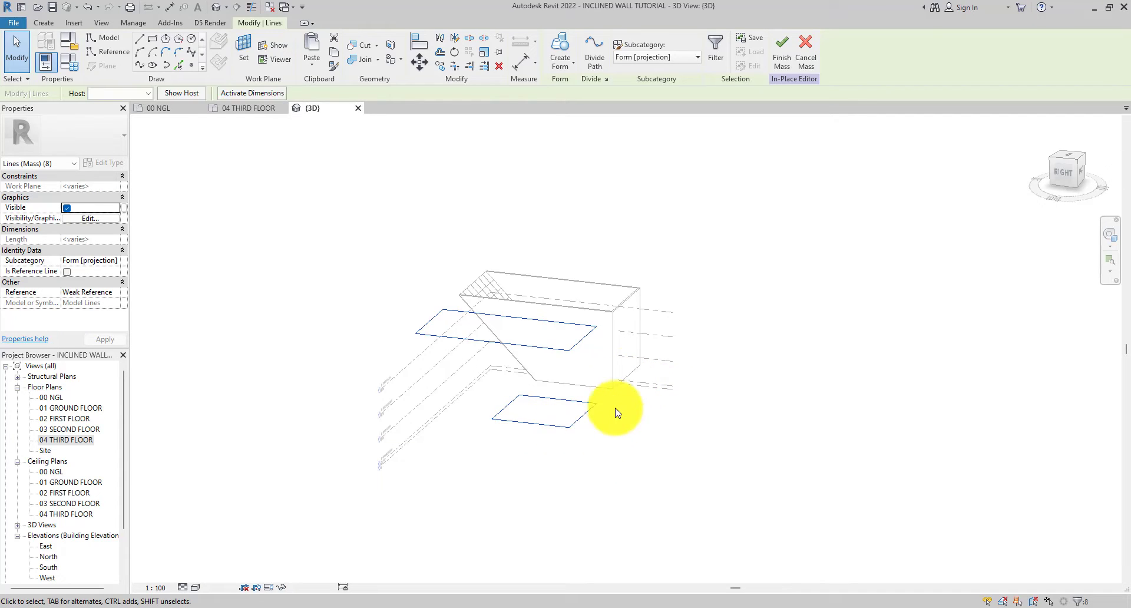
{"action": "left_click", "coordinate": [559, 54]}
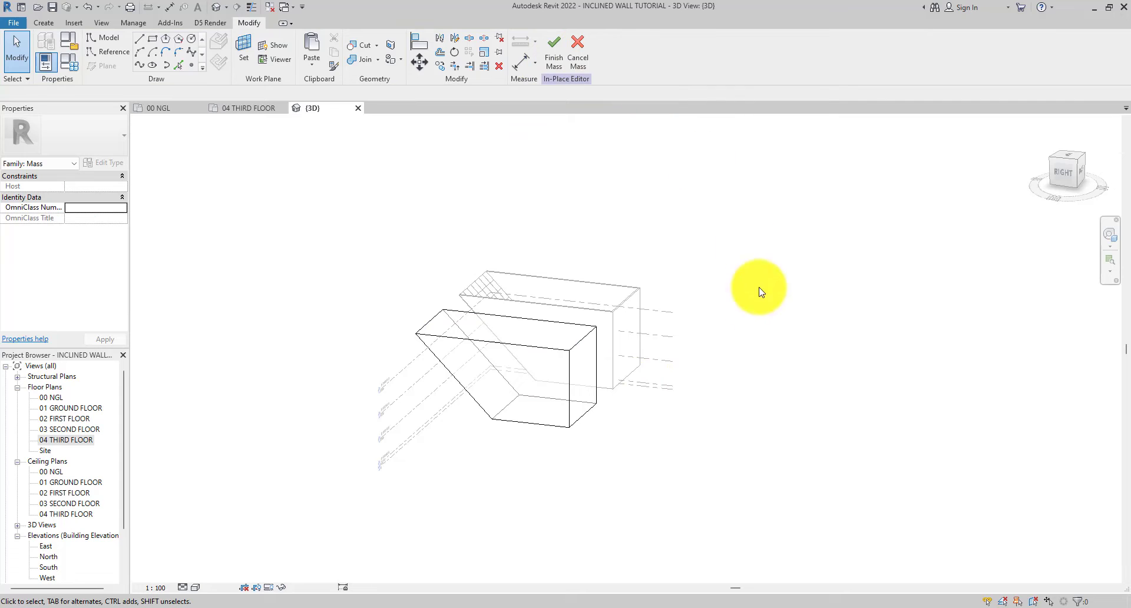
{"action": "middle_click_drag", "start_coordinate": [548, 387], "coordinate": [777, 369], "text": "shift"}
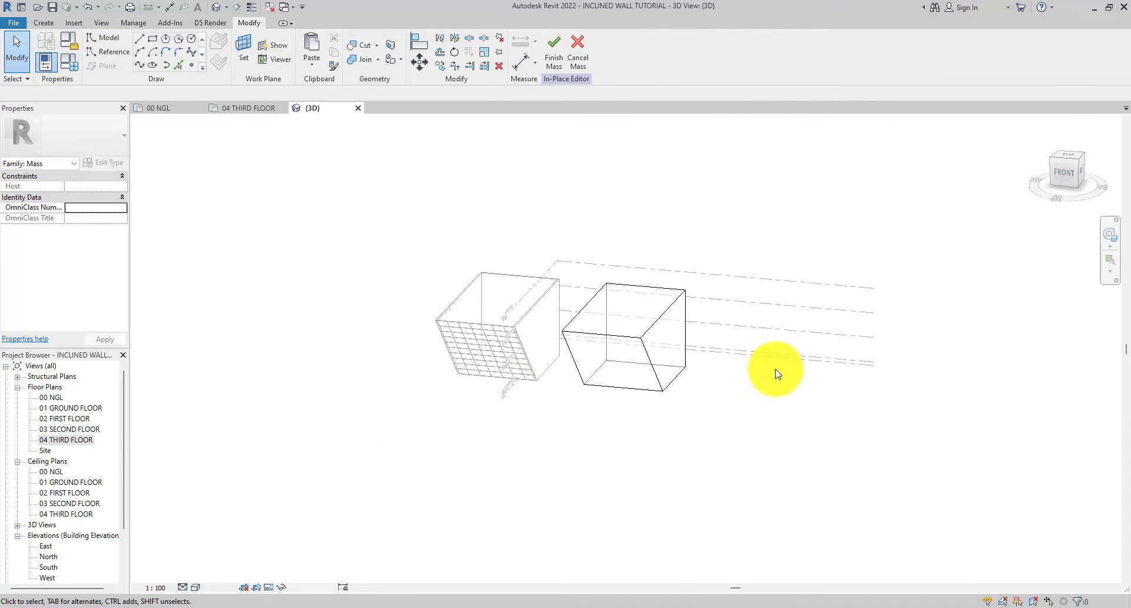
{"action": "left_click", "coordinate": [557, 56]}
{"action": "middle_click_drag", "start_coordinate": [560, 348], "coordinate": [641, 409], "text": "shift"}
{"action": "middle_click_drag", "start_coordinate": [607, 353], "coordinate": [525, 379], "text": "shift"}
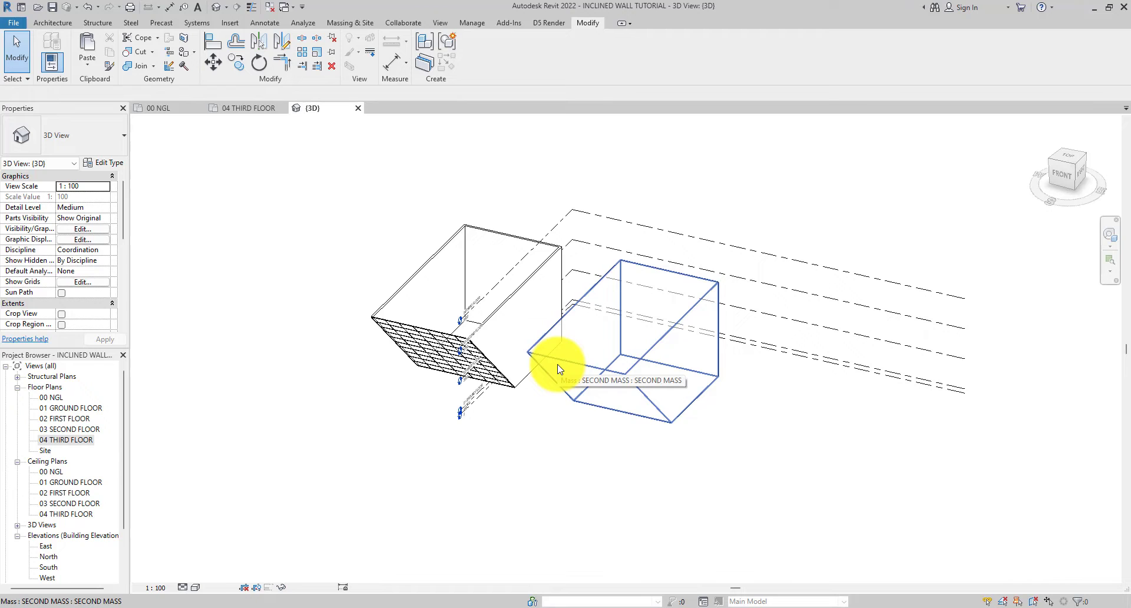
{"action": "middle_click_drag", "start_coordinate": [485, 371], "coordinate": [659, 404], "text": "shift"}
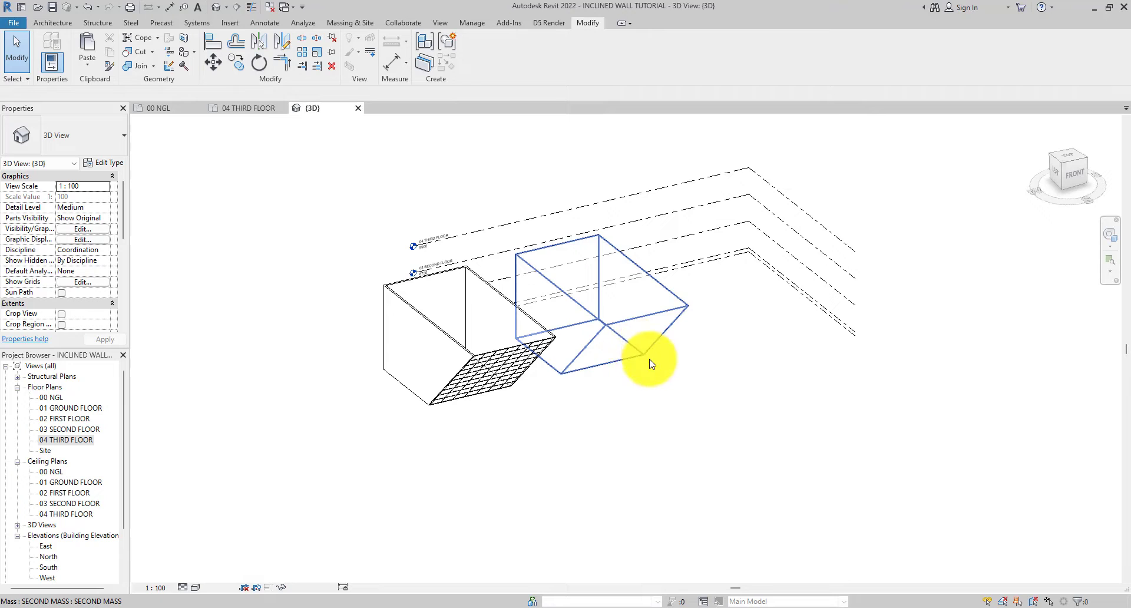
{"action": "middle_click_drag", "start_coordinate": [662, 373], "coordinate": [613, 396], "text": "shift"}
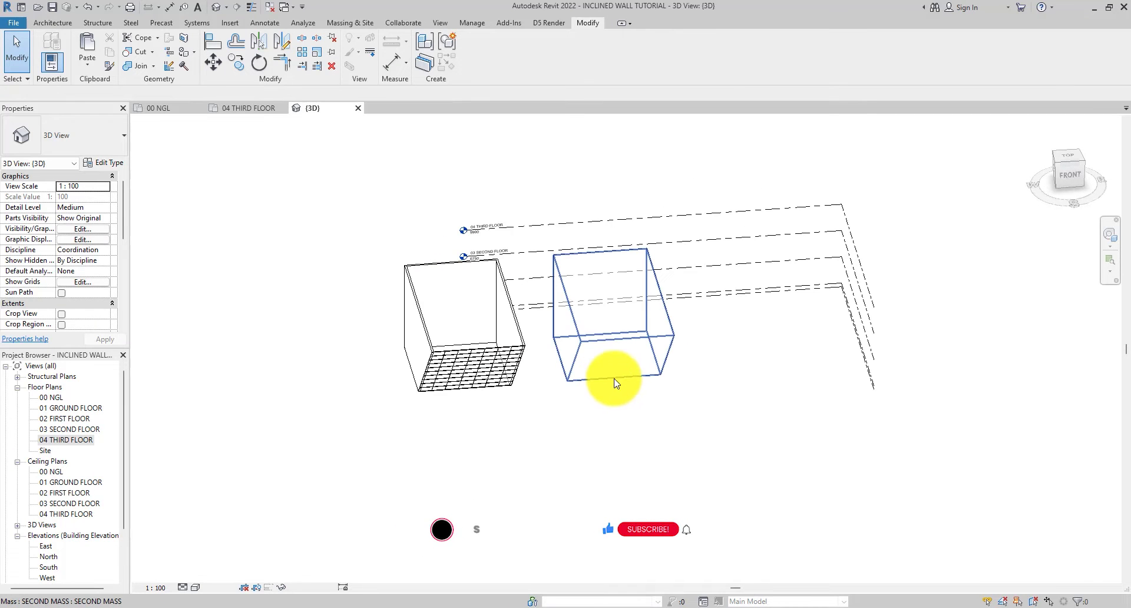
{"action": "middle_click_drag", "start_coordinate": [710, 386], "coordinate": [338, 396], "text": "shift"}
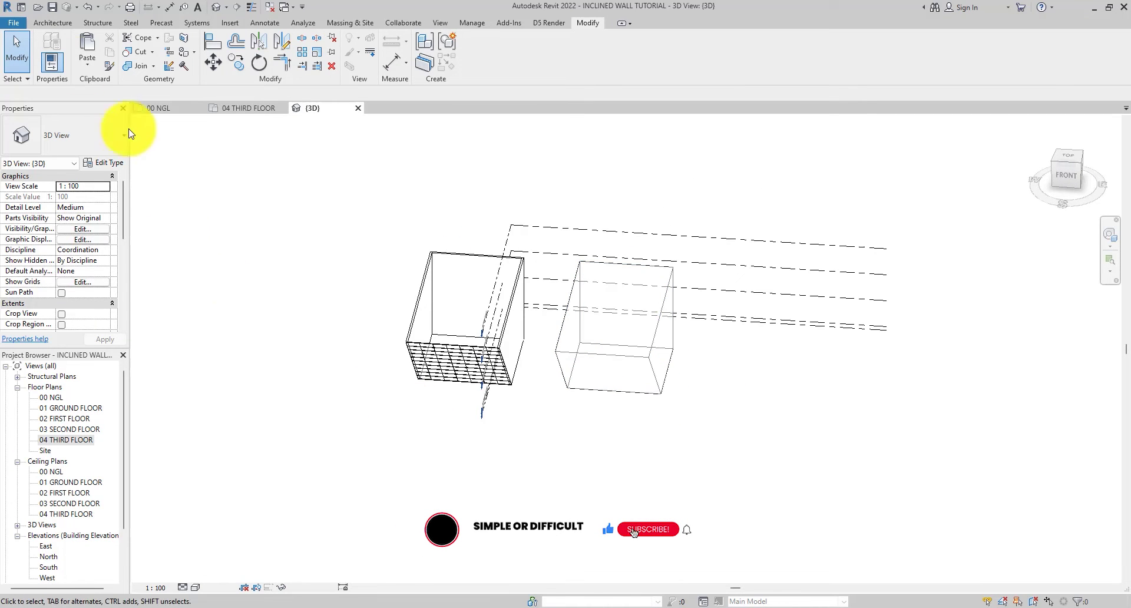
{"action": "left_click", "coordinate": [53, 22]}
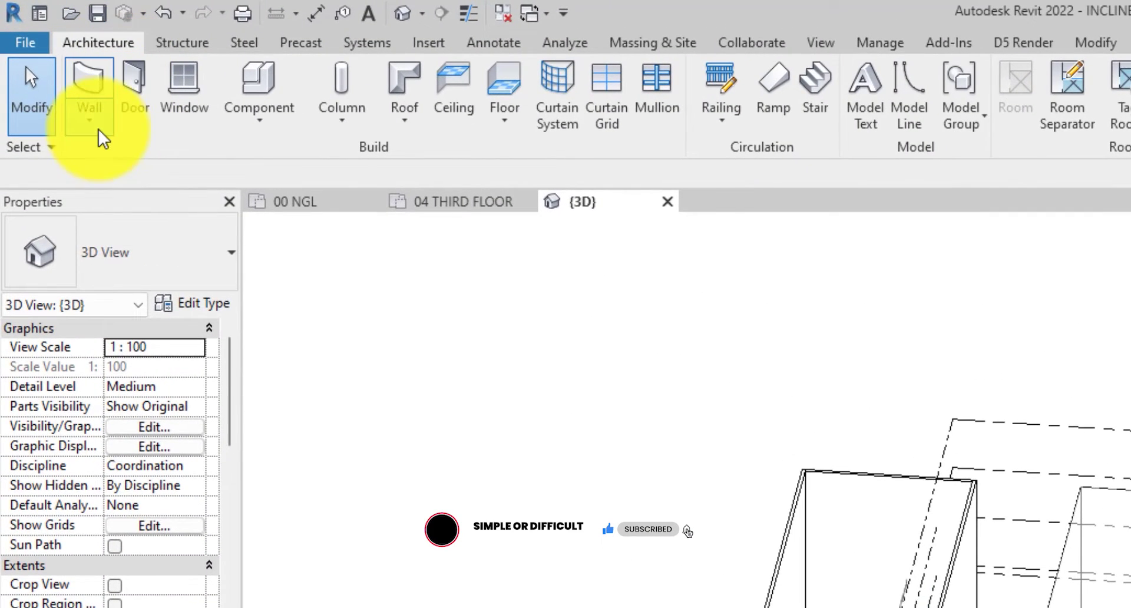
{"action": "left_click", "coordinate": [99, 131]}
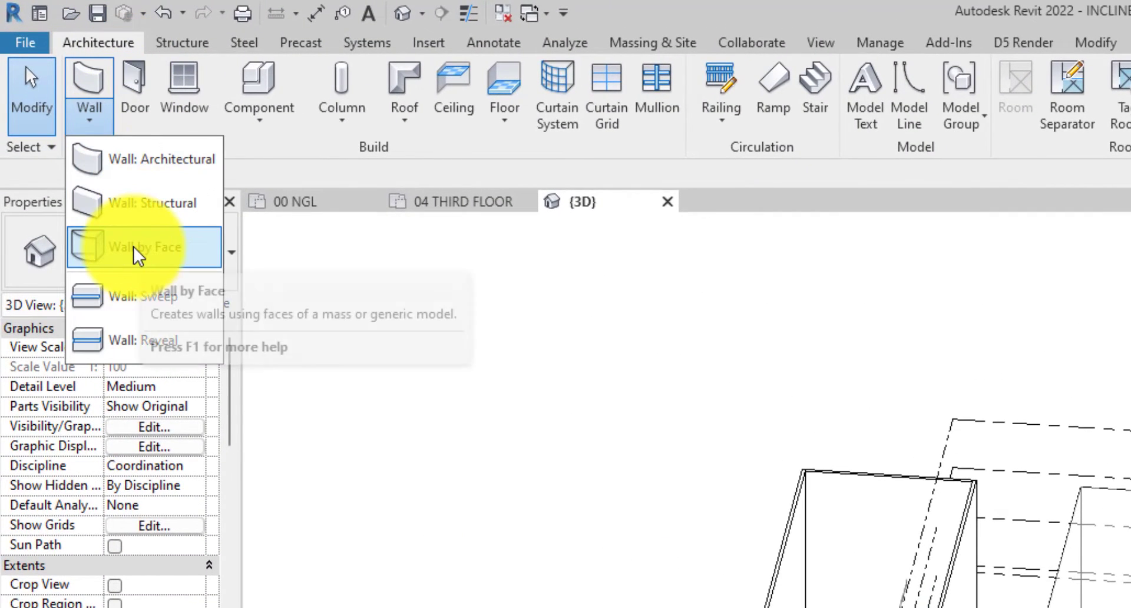
{"action": "left_click", "coordinate": [313, 248]}
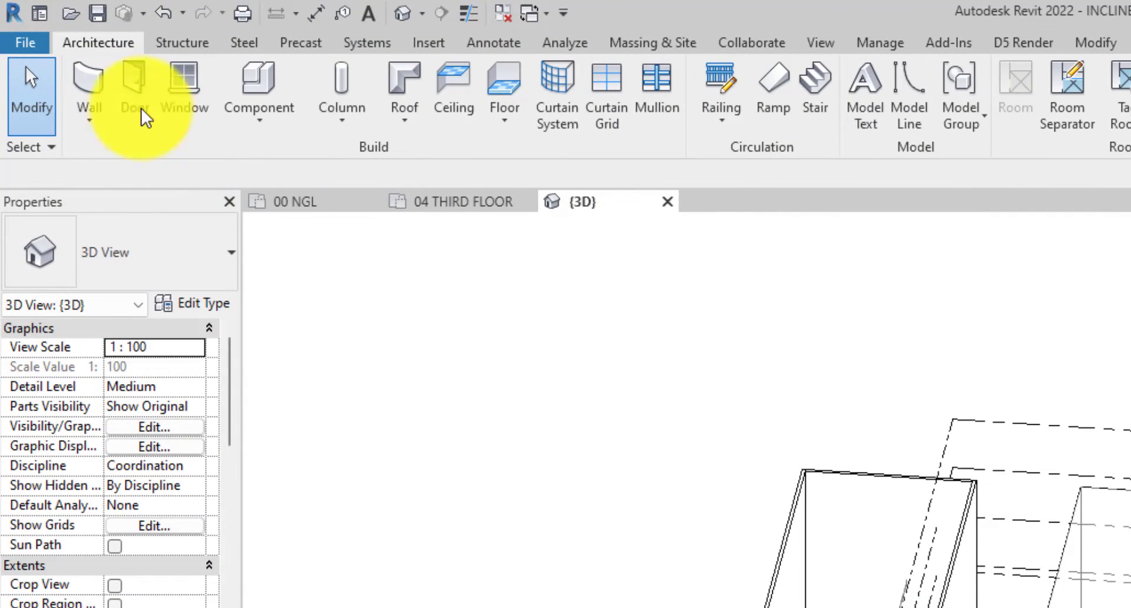
- Place Generic - 225mm Masonry walls by face on the back and side faces of the second mass
{"action": "left_click", "coordinate": [94, 85]}
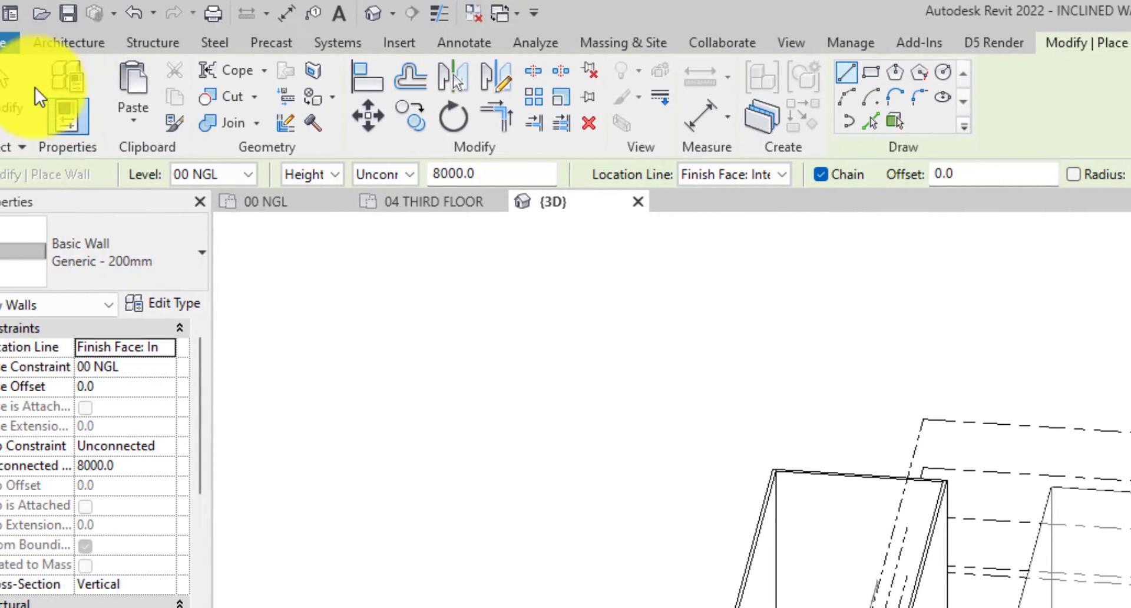
{"action": "left_click", "coordinate": [69, 43]}
{"action": "left_click", "coordinate": [77, 126]}
{"action": "left_click", "coordinate": [110, 162]}
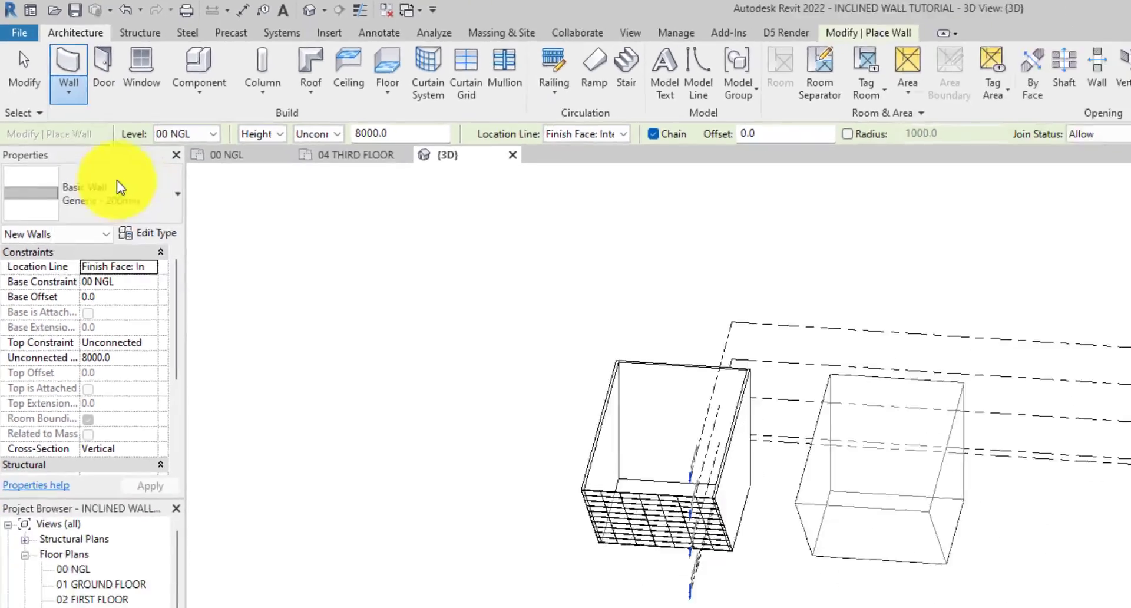
{"action": "middle_click_drag", "start_coordinate": [669, 373], "coordinate": [571, 372], "text": "shift"}
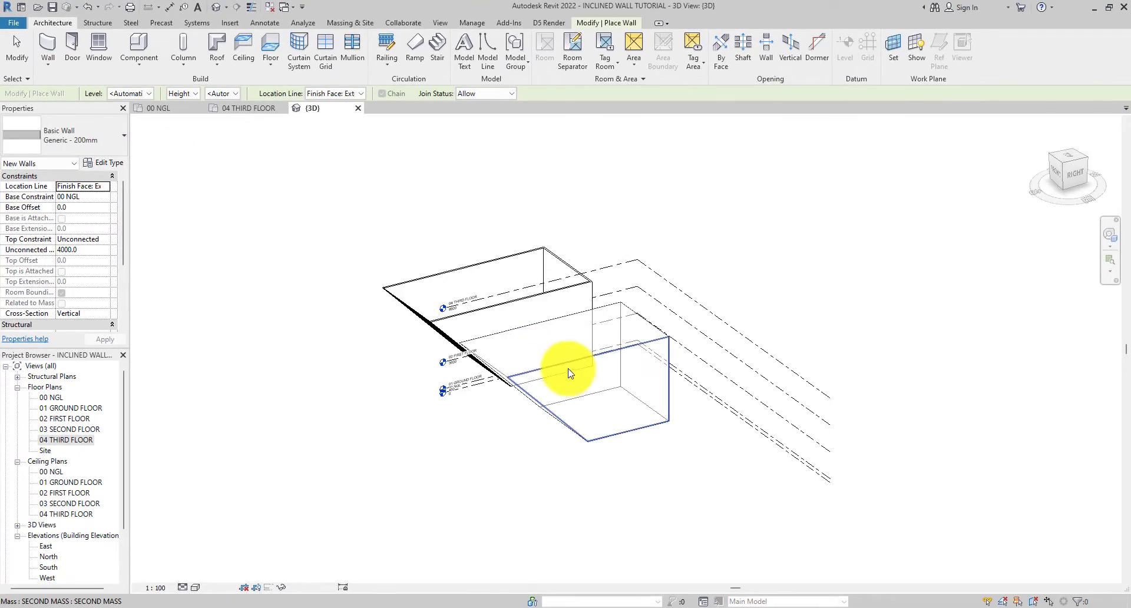
{"action": "left_click", "coordinate": [78, 139]}
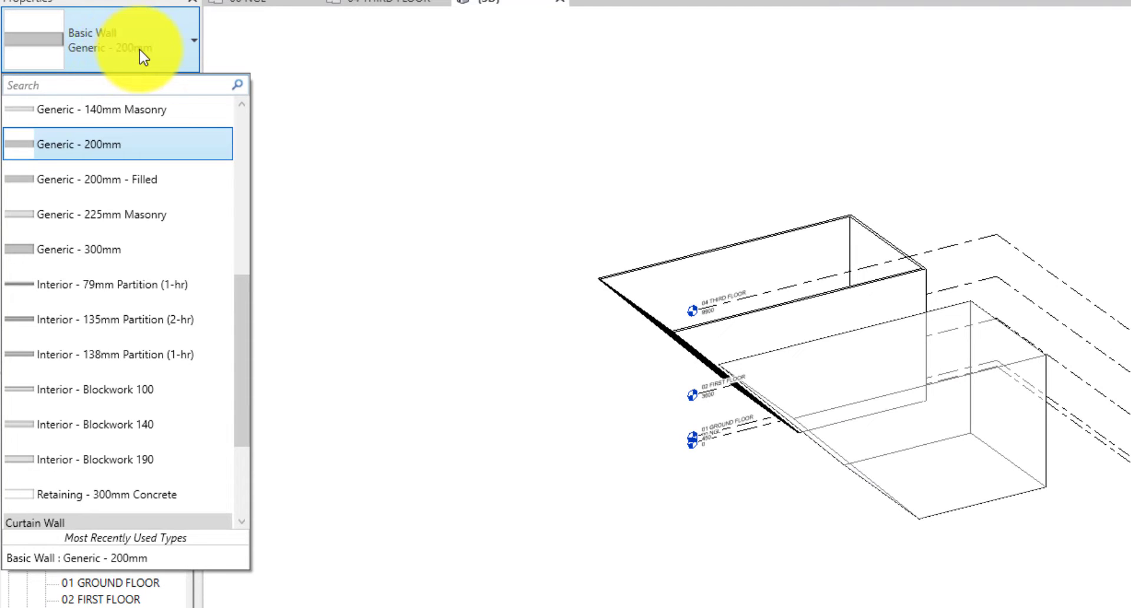
{"action": "left_click", "coordinate": [123, 221]}
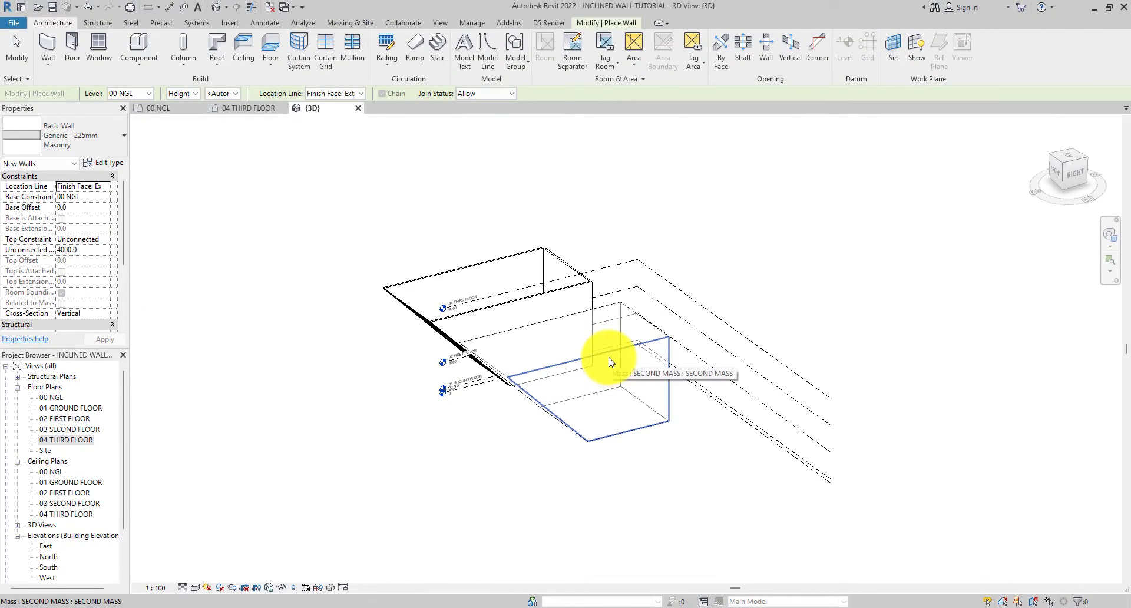
{"action": "middle_click_drag", "start_coordinate": [669, 381], "coordinate": [578, 415], "text": "shift"}
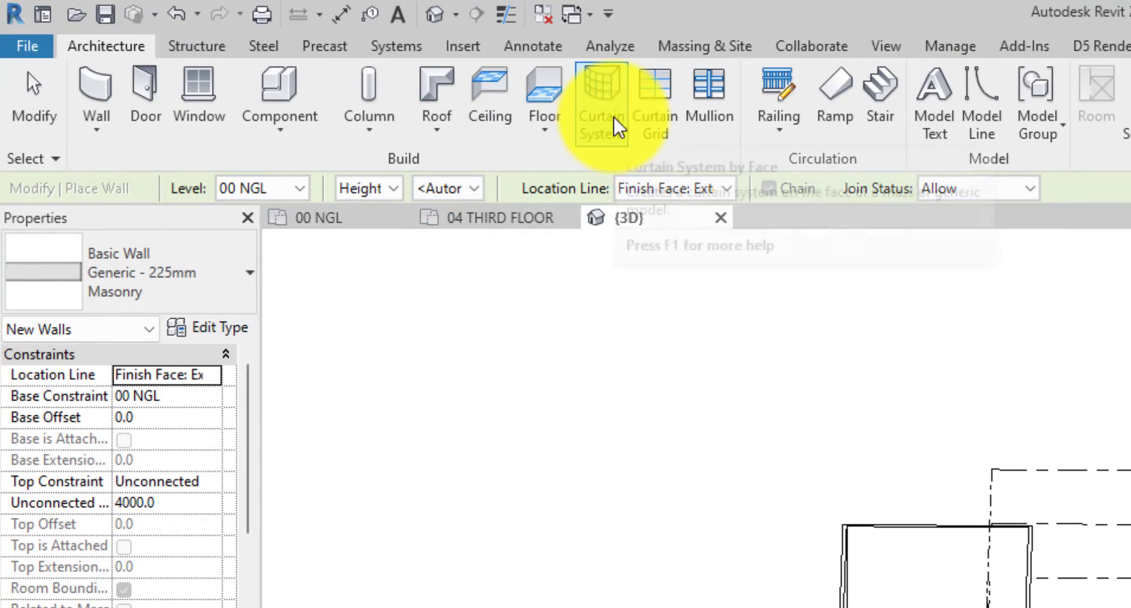
- Create a 1500 x 1500mm curtain system by face on the second mass's inclined front face
{"action": "left_click", "coordinate": [611, 127]}
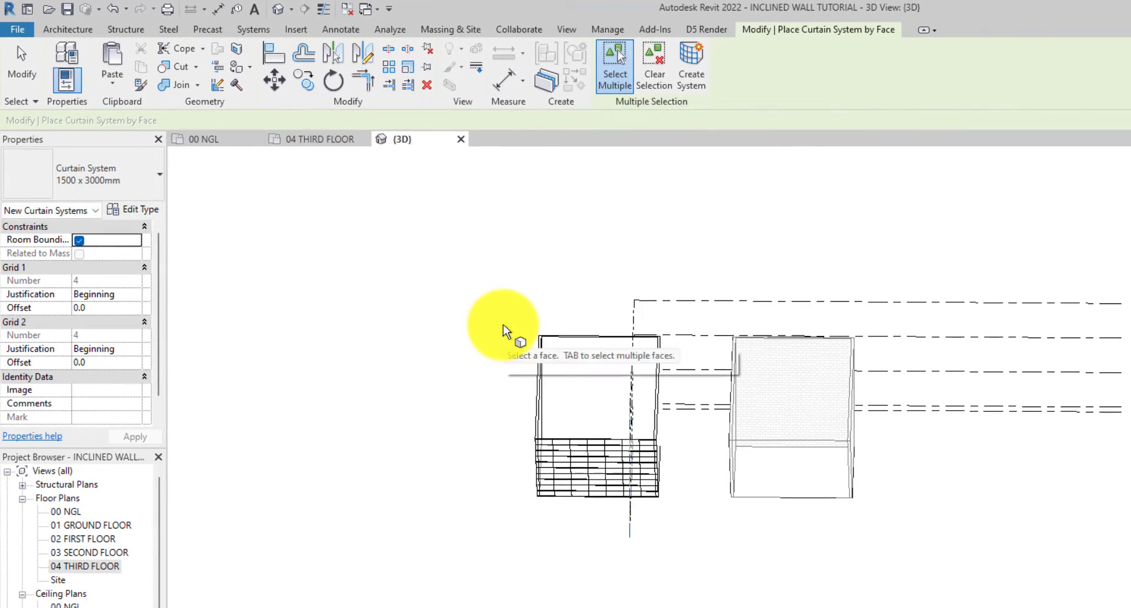
{"action": "left_click", "coordinate": [118, 177]}
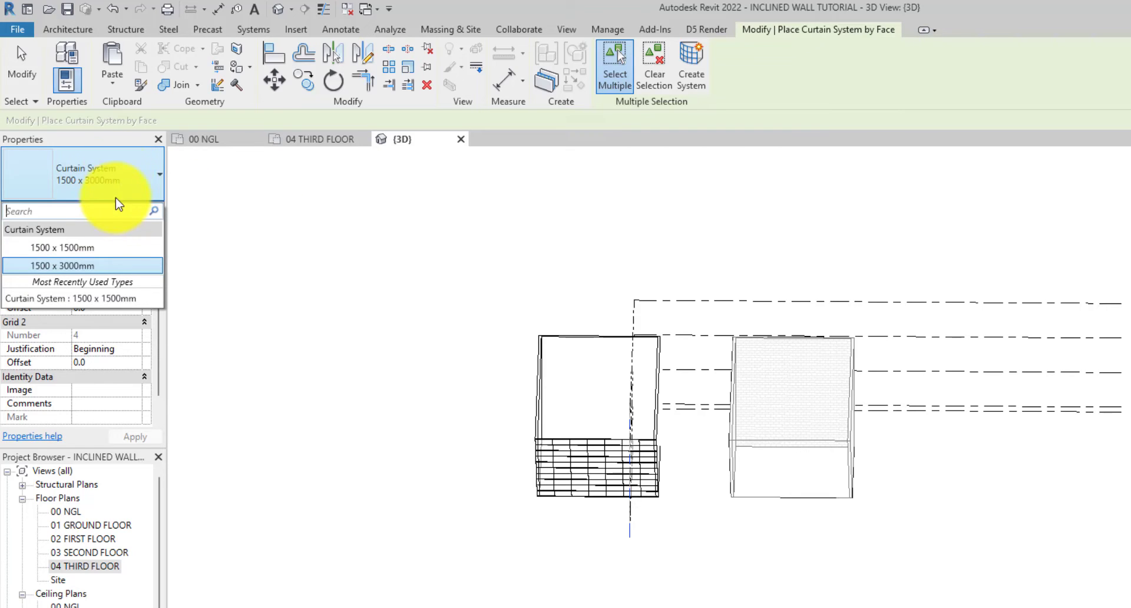
{"action": "left_click", "coordinate": [89, 248]}
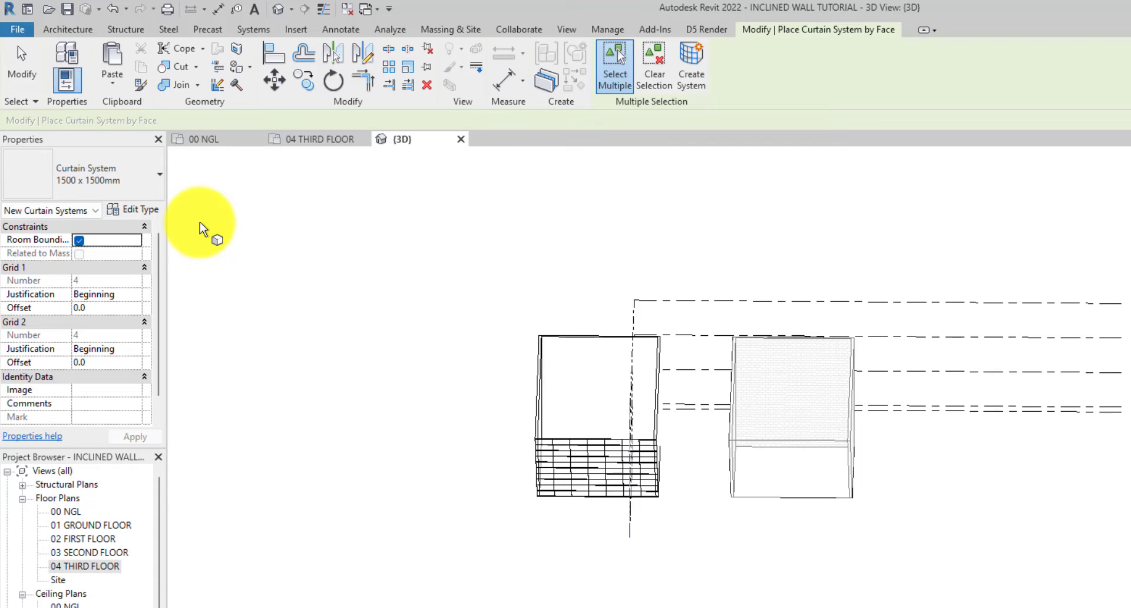
{"action": "left_click", "coordinate": [763, 450]}
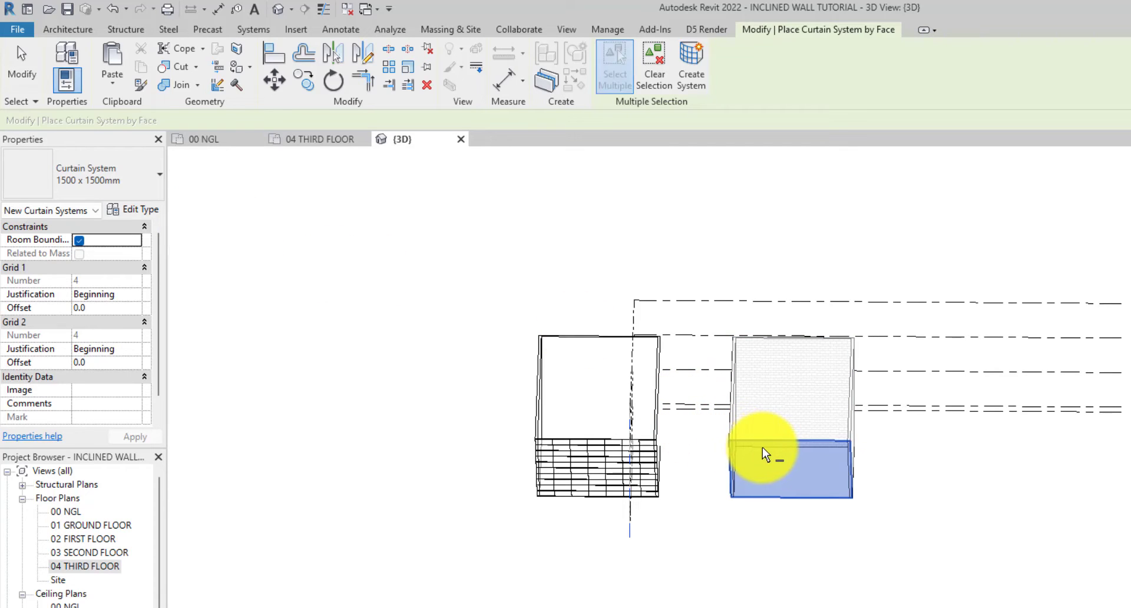
{"action": "left_click", "coordinate": [701, 82]}
{"action": "middle_click_drag", "start_coordinate": [935, 483], "coordinate": [614, 454], "text": "shift"}
{"action": "left_click", "coordinate": [22, 59]}
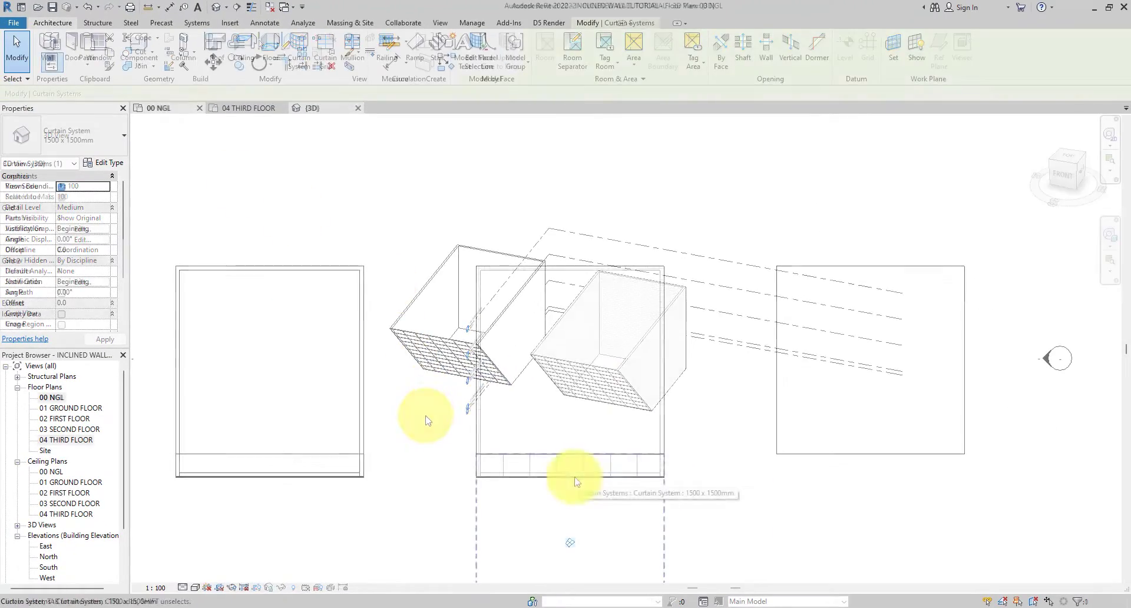
- In the 00 NGL plan, start an in-place component of category Mass named THIRD MASS
{"action": "left_click", "coordinate": [699, 278]}
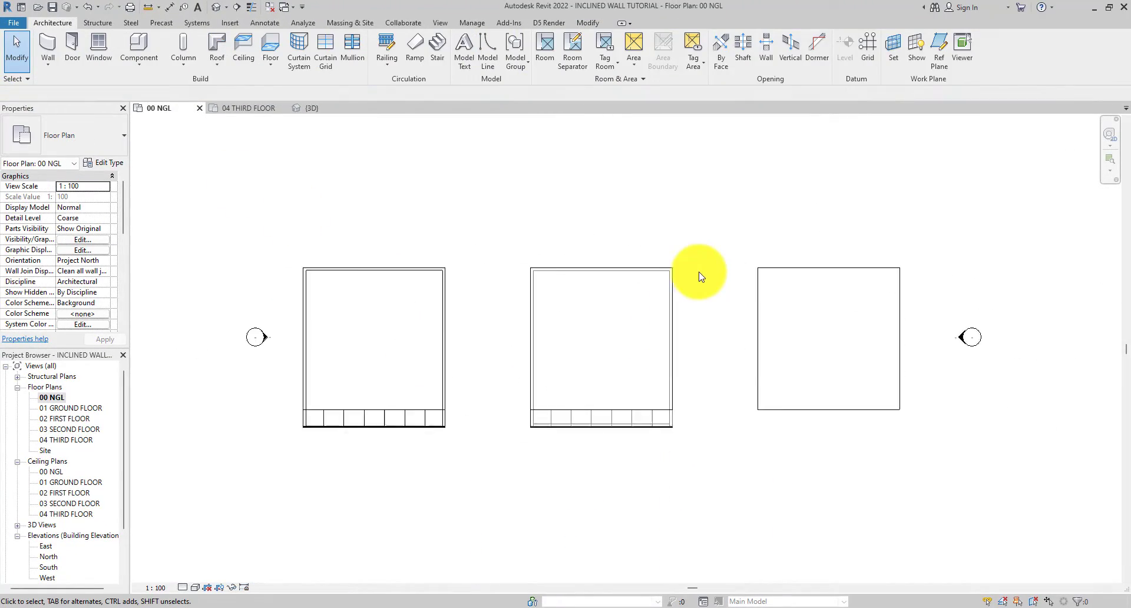
{"action": "scroll", "coordinate": [573, 356], "scroll_direction": "down", "scroll_amount": 1}
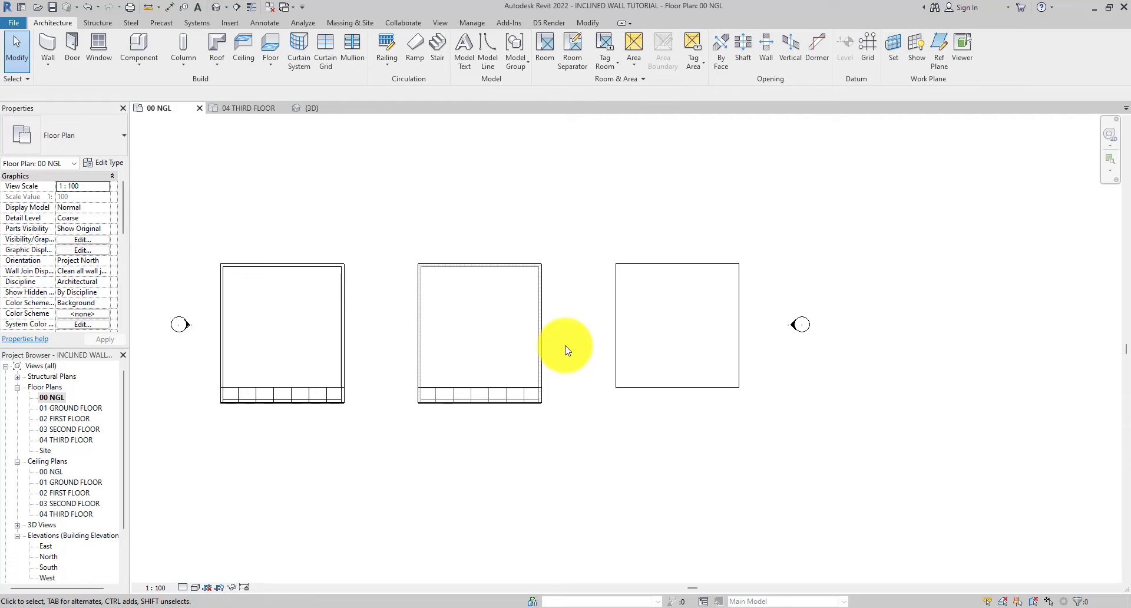
{"action": "left_click", "coordinate": [152, 68]}
{"action": "left_click", "coordinate": [157, 104]}
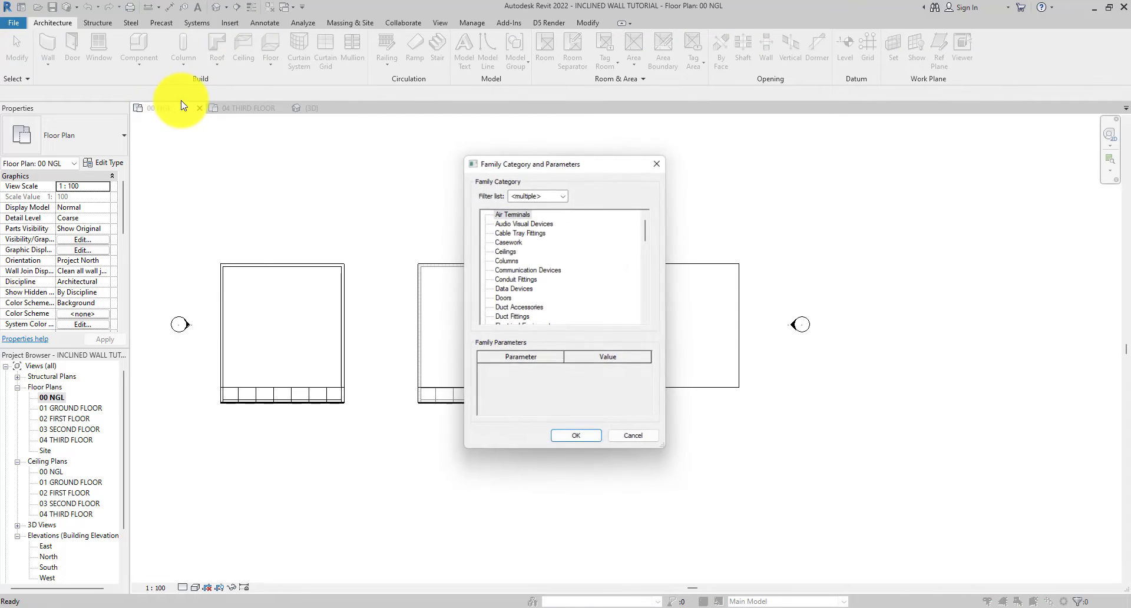
{"action": "scroll", "coordinate": [518, 282], "scroll_direction": "down", "scroll_amount": 1}
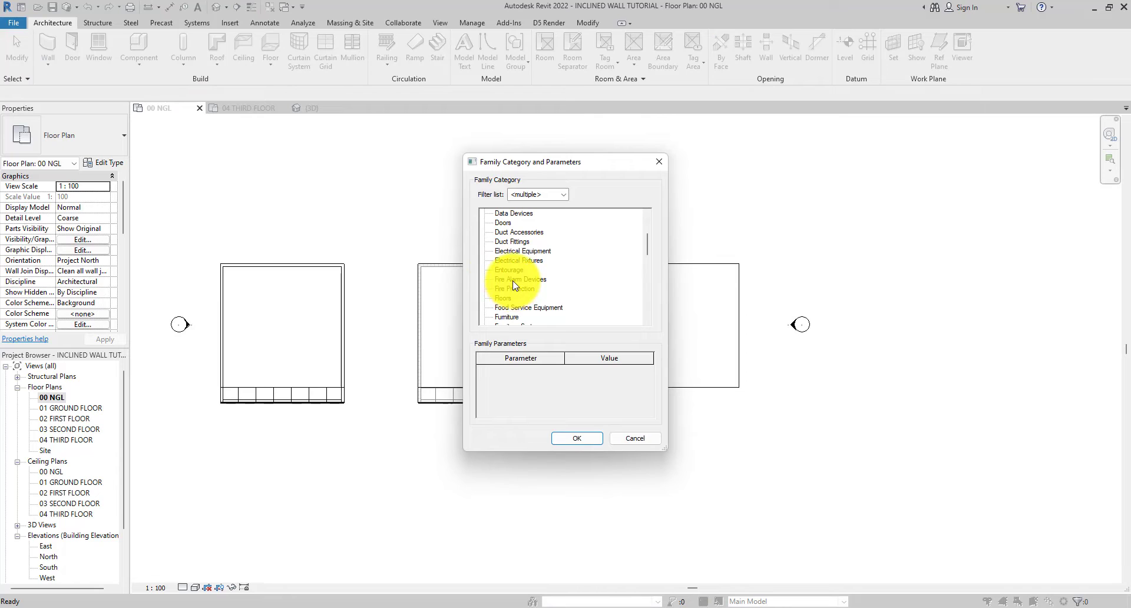
{"action": "key", "text": "m"}
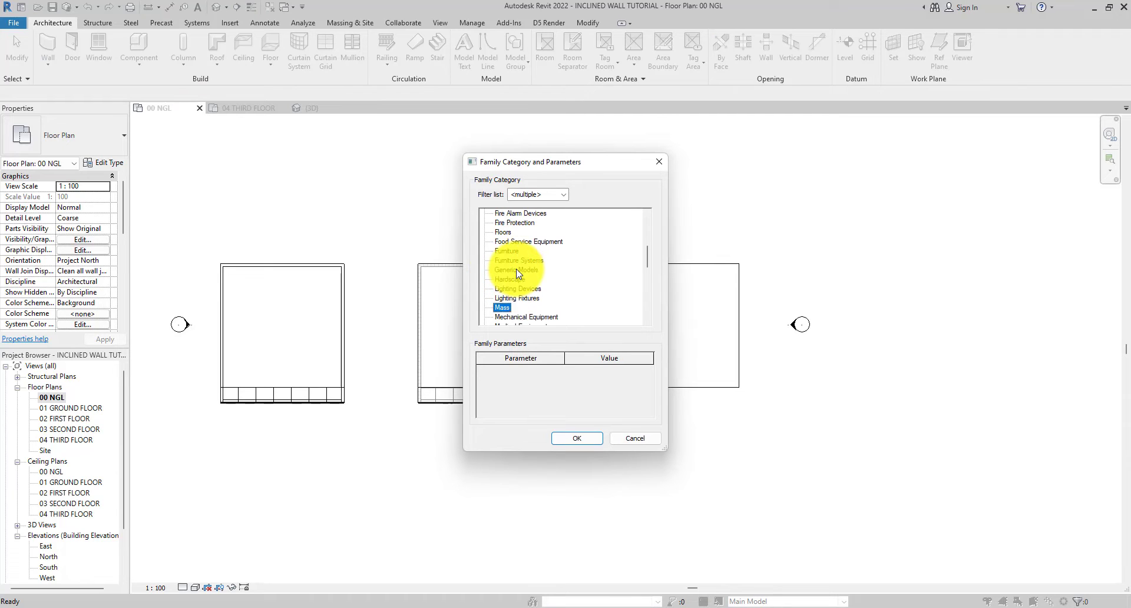
{"action": "scroll", "coordinate": [504, 301], "scroll_direction": "down", "scroll_amount": 3}
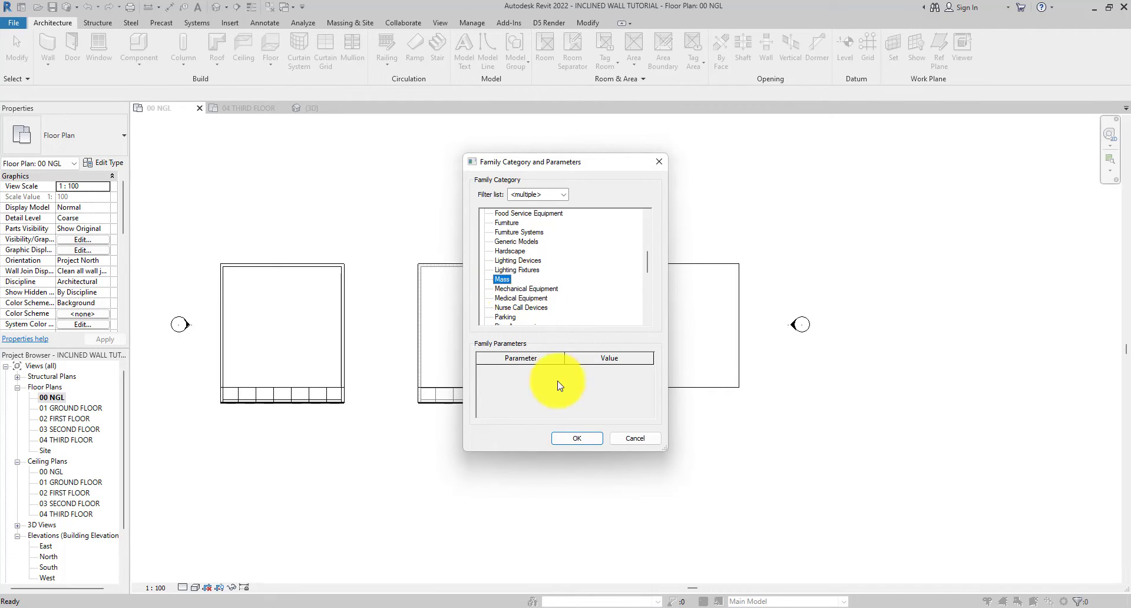
{"action": "left_click", "coordinate": [574, 440]}
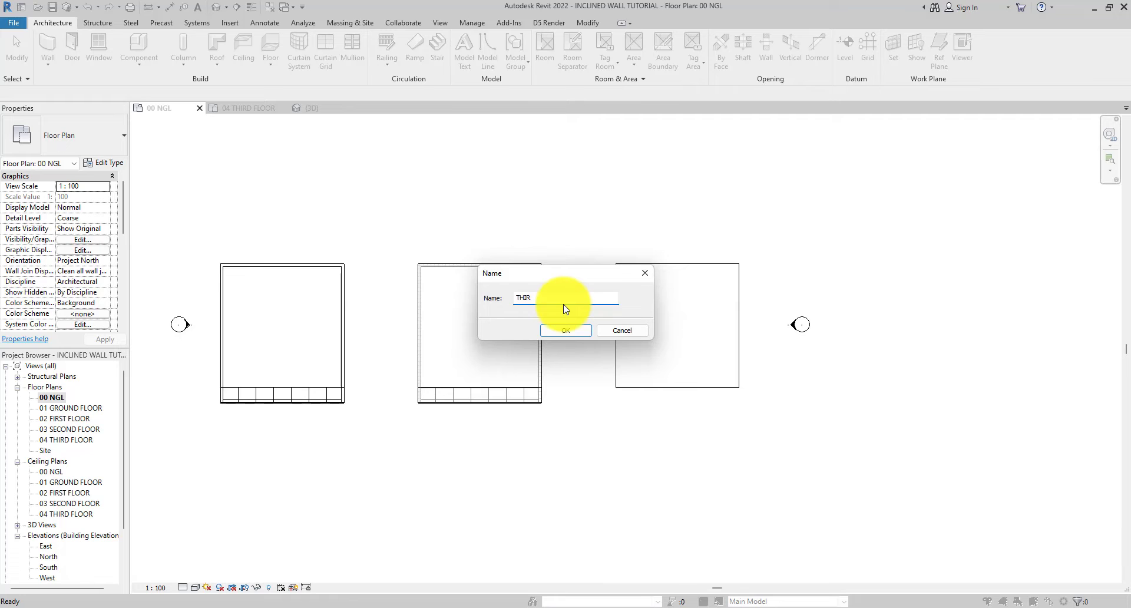
{"action": "type", "text": "THIRD MASS"}
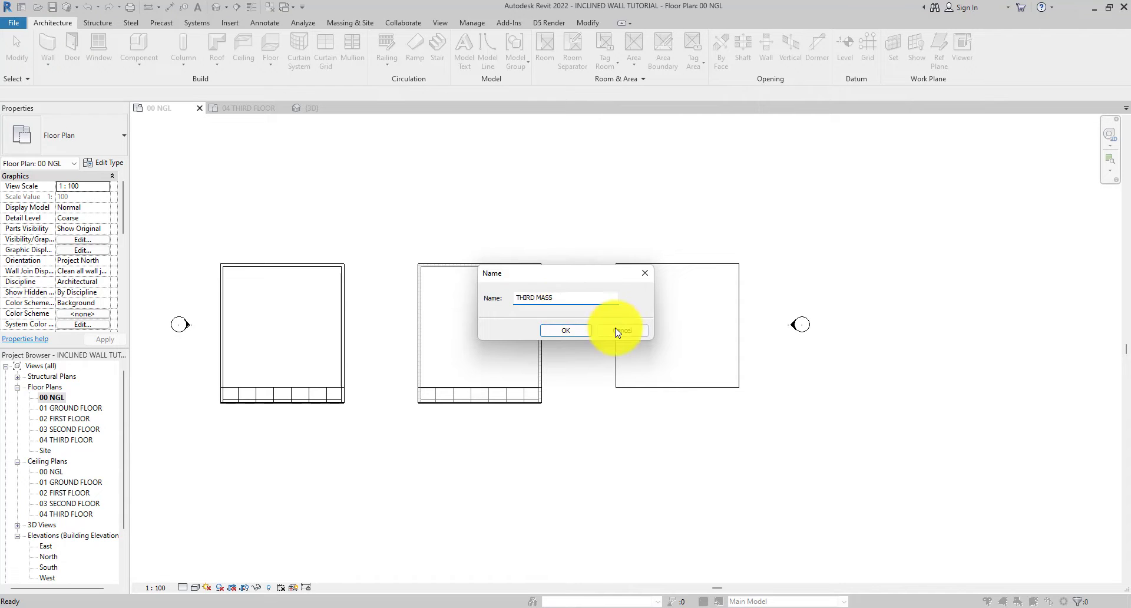
{"action": "left_click", "coordinate": [567, 332]}
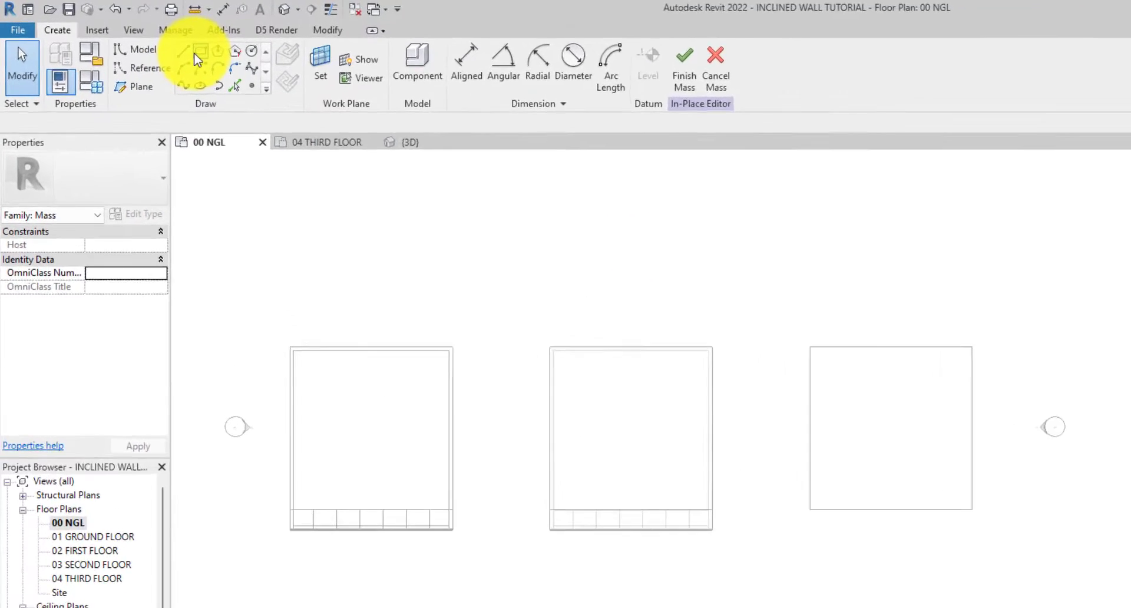
- Draw a model-line rectangle over the third square outline, with level 00 NGL as the placement plane
{"action": "left_click", "coordinate": [115, 37]}
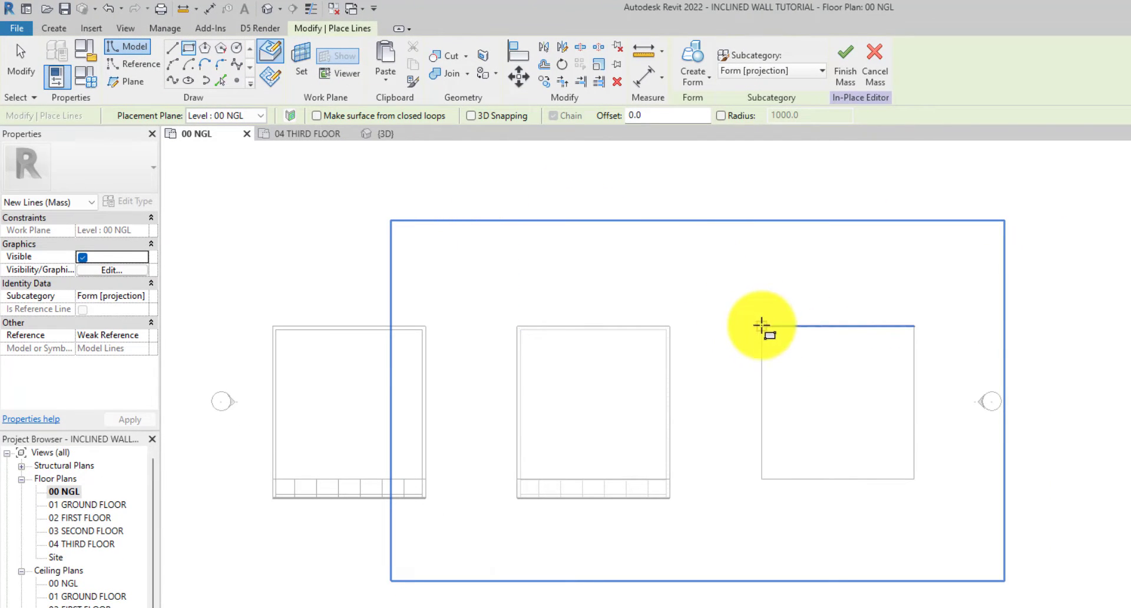
{"action": "left_click", "coordinate": [221, 64]}
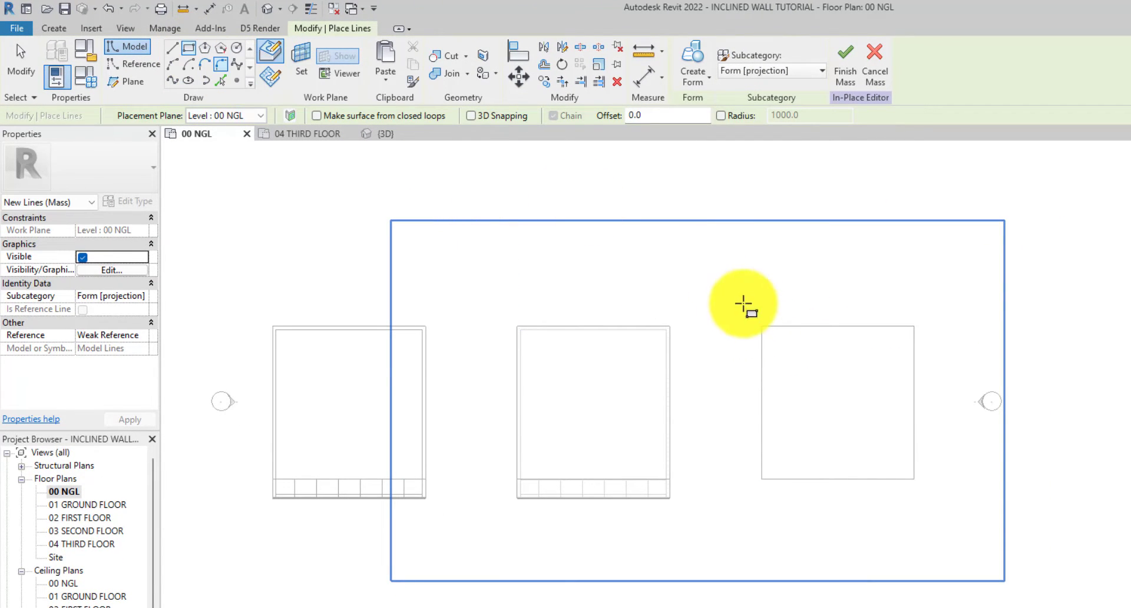
{"action": "left_click", "coordinate": [762, 326]}
{"action": "left_click", "coordinate": [914, 479]}
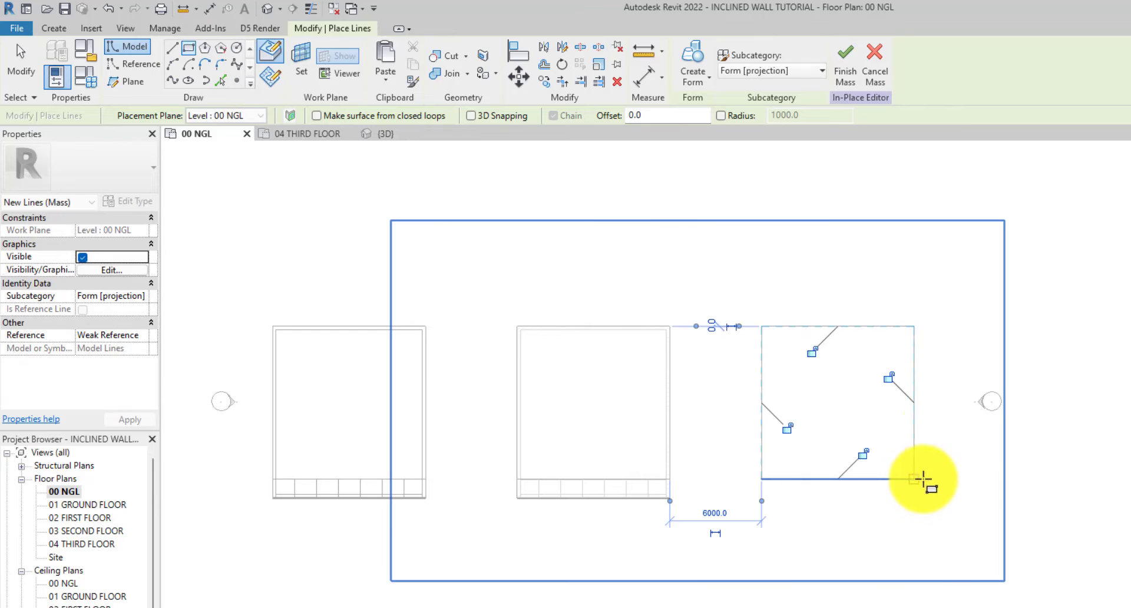
{"action": "left_click", "coordinate": [18, 62]}
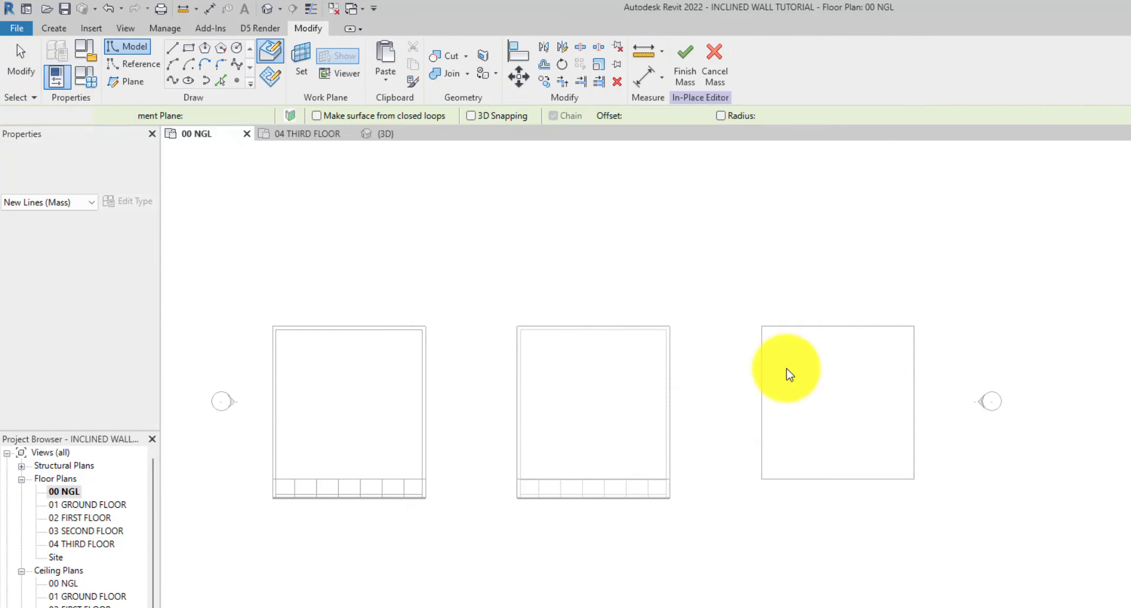
- Copy the third square's lines to the clipboard and paste them aligned to the current view in the 04 THIRD FLOOR plan
{"action": "left_click", "coordinate": [771, 327]}
{"action": "left_click", "coordinate": [413, 65]}
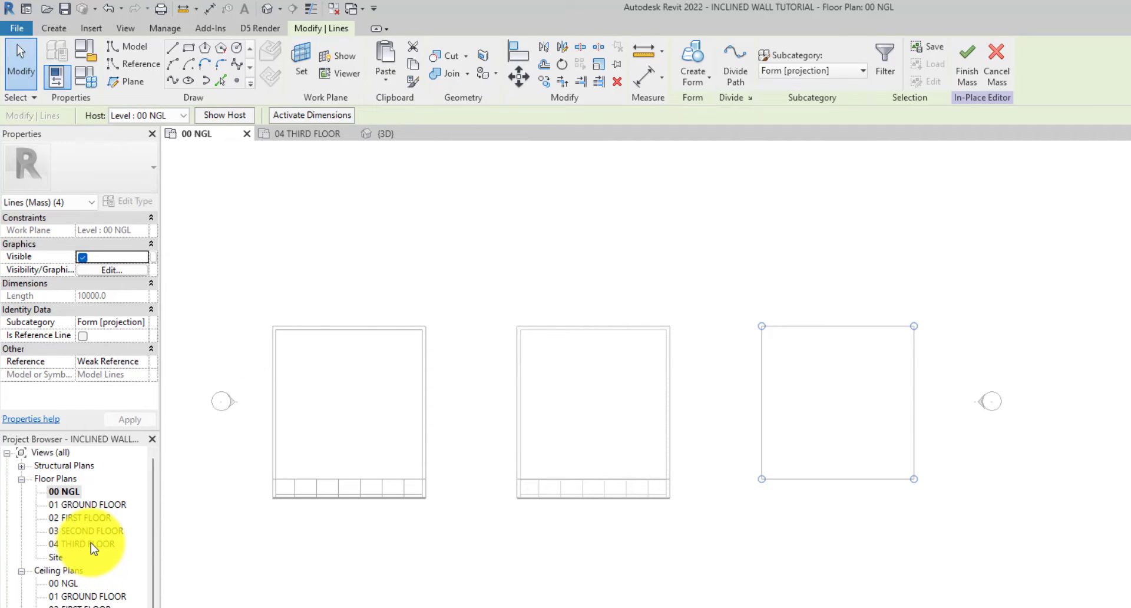
{"action": "left_click", "coordinate": [389, 86]}
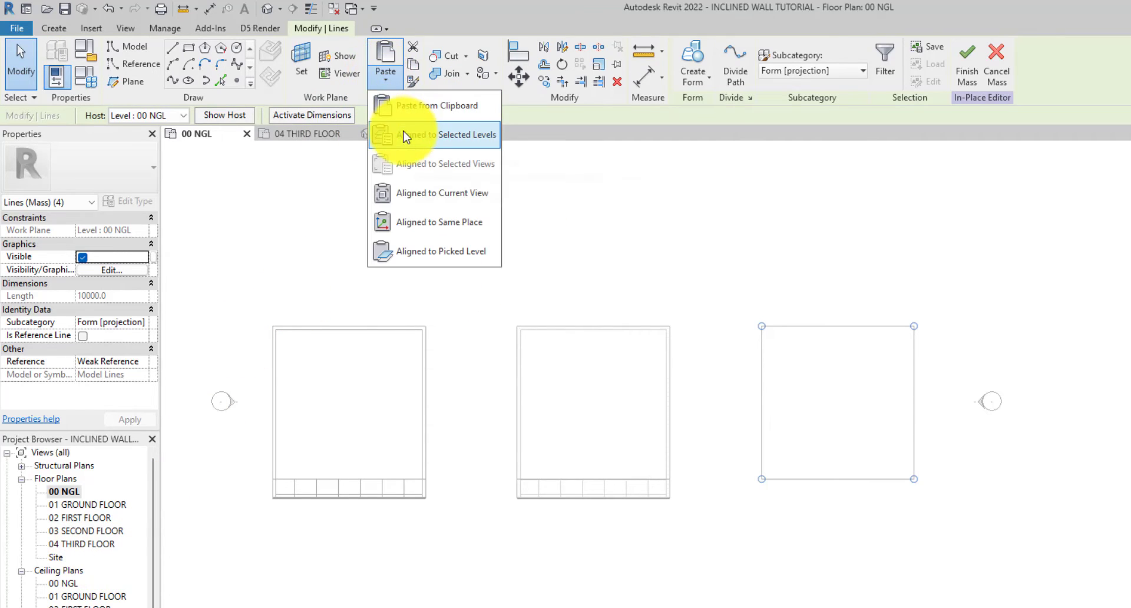
{"action": "left_click", "coordinate": [287, 298]}
{"action": "double_click", "coordinate": [84, 546]}
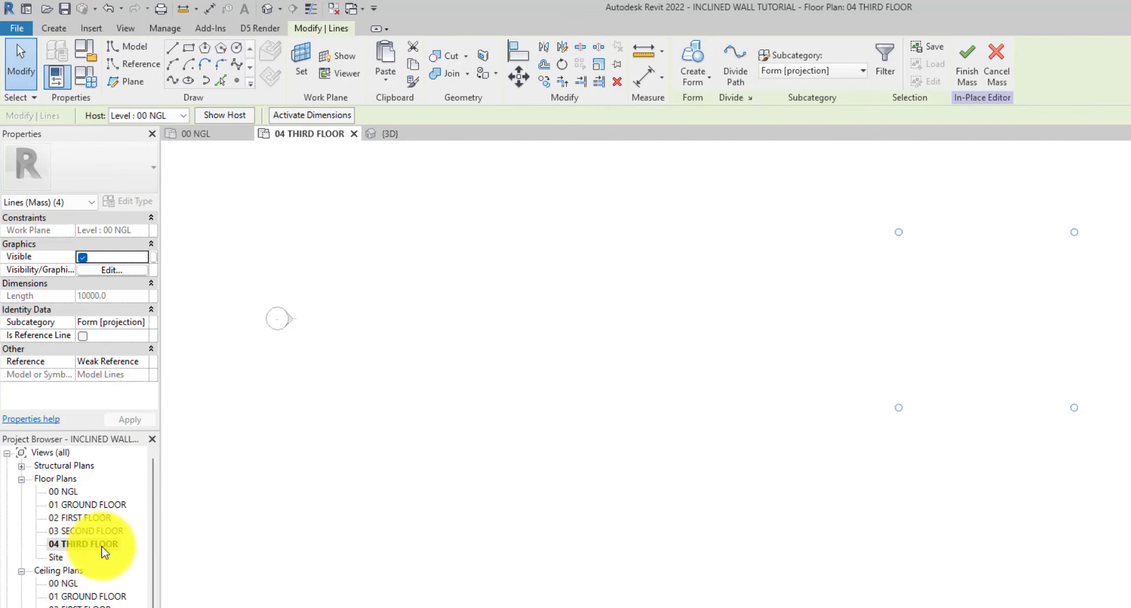
{"action": "left_click", "coordinate": [386, 83]}
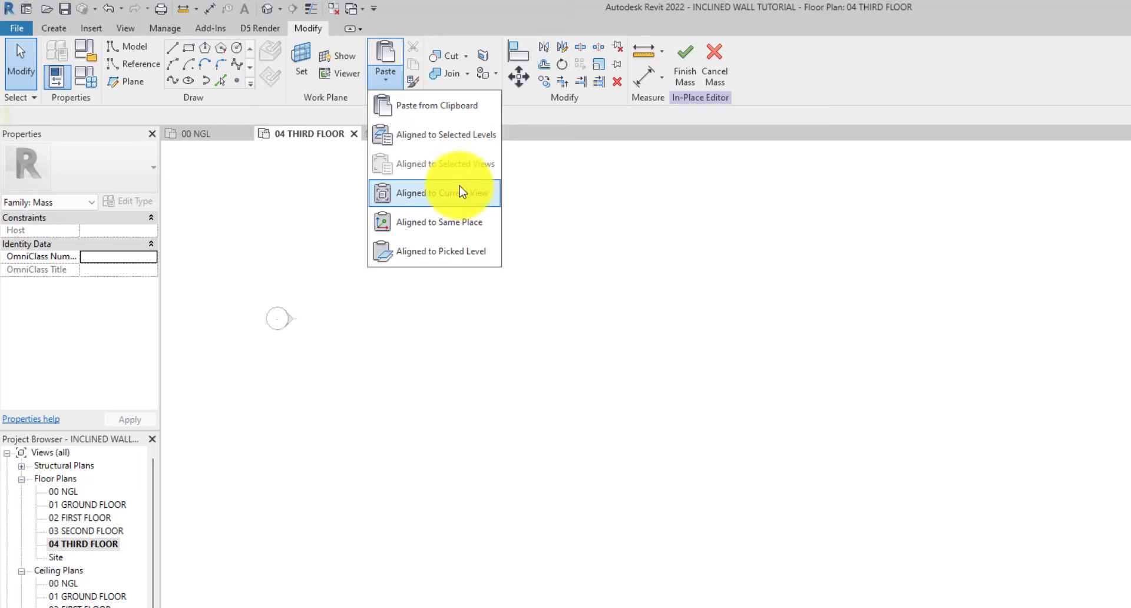
{"action": "left_click", "coordinate": [454, 193]}
{"action": "left_click", "coordinate": [673, 331]}
- Extend the pasted square's front edge by setting its dimension to 19900
{"action": "scroll", "coordinate": [672, 331], "scroll_direction": "down", "scroll_amount": 3}
{"action": "middle_click_drag", "start_coordinate": [673, 331], "coordinate": [461, 338]}
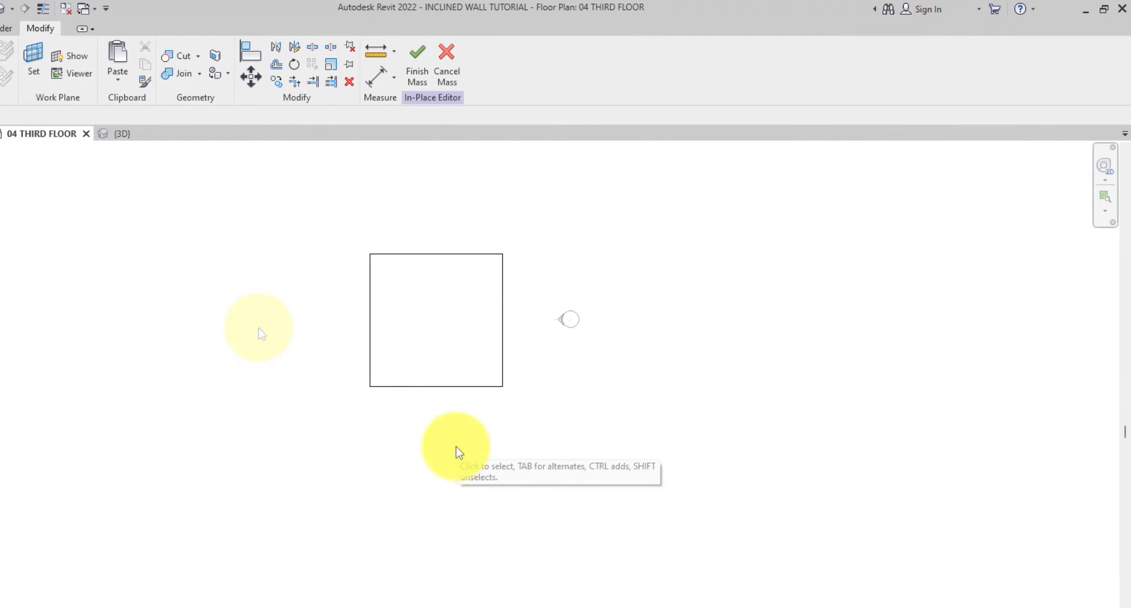
{"action": "left_click", "coordinate": [422, 388]}
{"action": "left_click", "coordinate": [321, 327]}
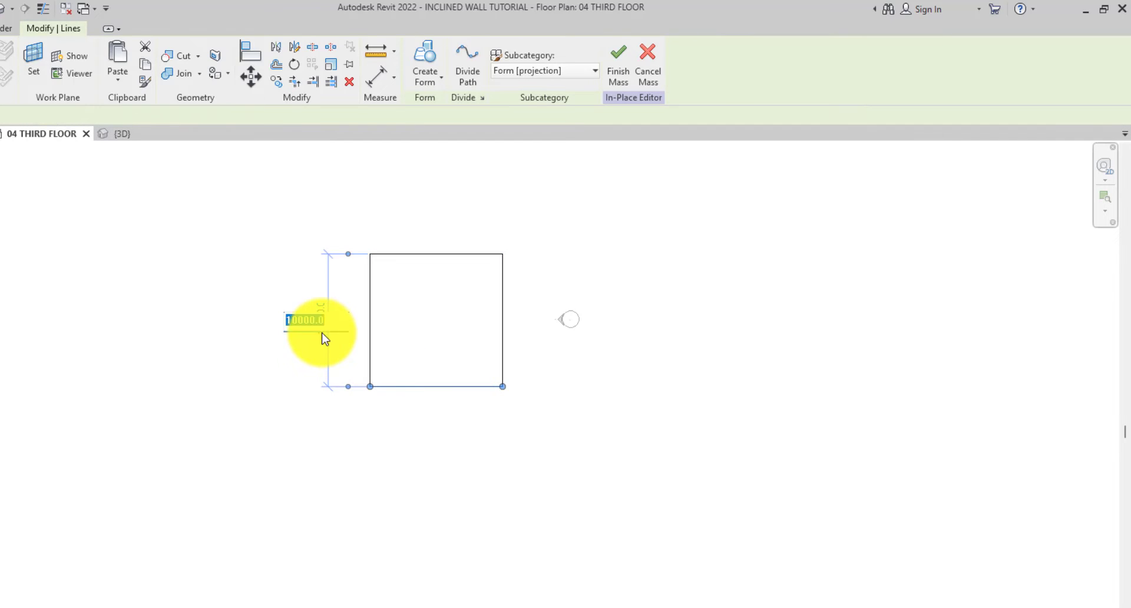
{"action": "left_click_drag", "start_coordinate": [293, 320], "coordinate": [306, 321]}
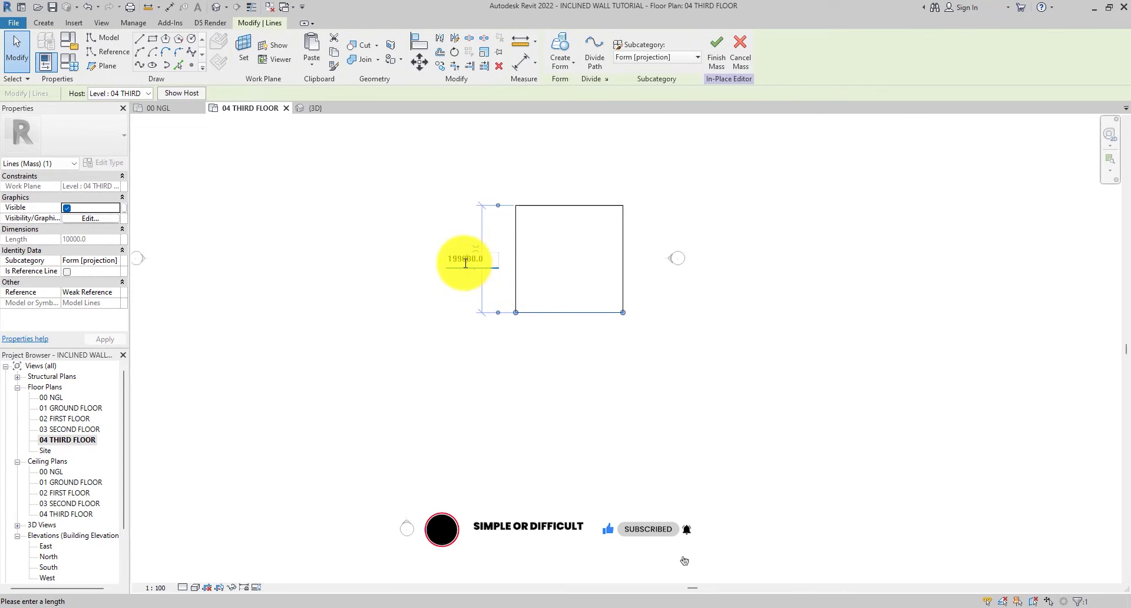
{"action": "left_click", "coordinate": [683, 310]}
{"action": "left_click", "coordinate": [693, 312]}
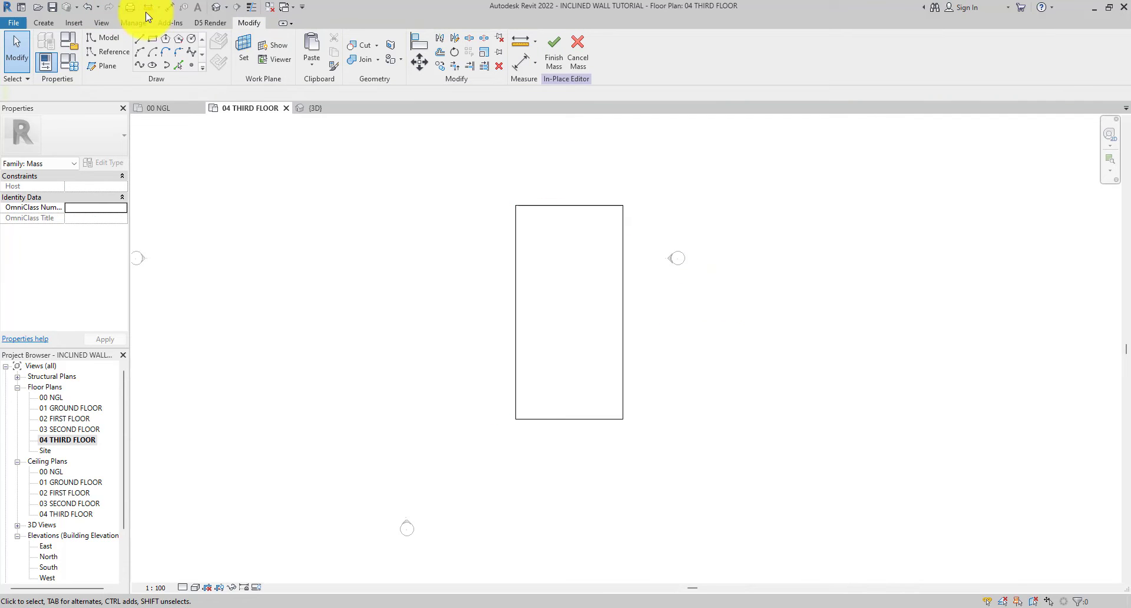
- In the 3D view, create a solid form between the third mass's upper and lower rectangles
{"action": "left_click", "coordinate": [216, 7]}
{"action": "middle_click_drag", "start_coordinate": [680, 333], "coordinate": [525, 298], "text": "shift"}
{"action": "key", "text": "Tab"}
{"action": "left_click", "coordinate": [518, 339]}
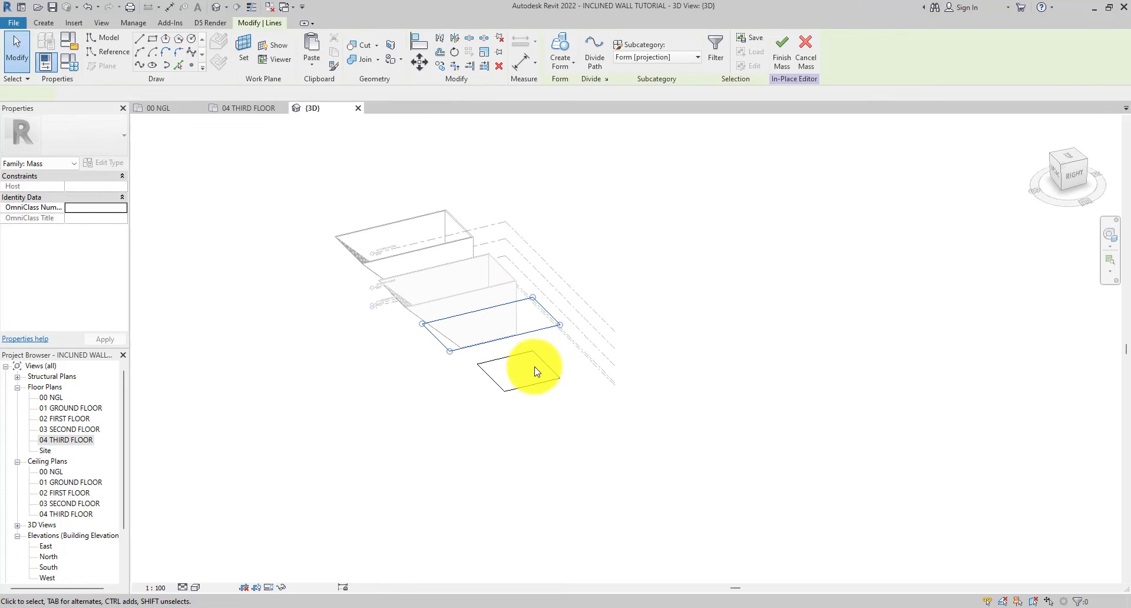
{"action": "left_click", "coordinate": [538, 378], "text": "ctrl"}
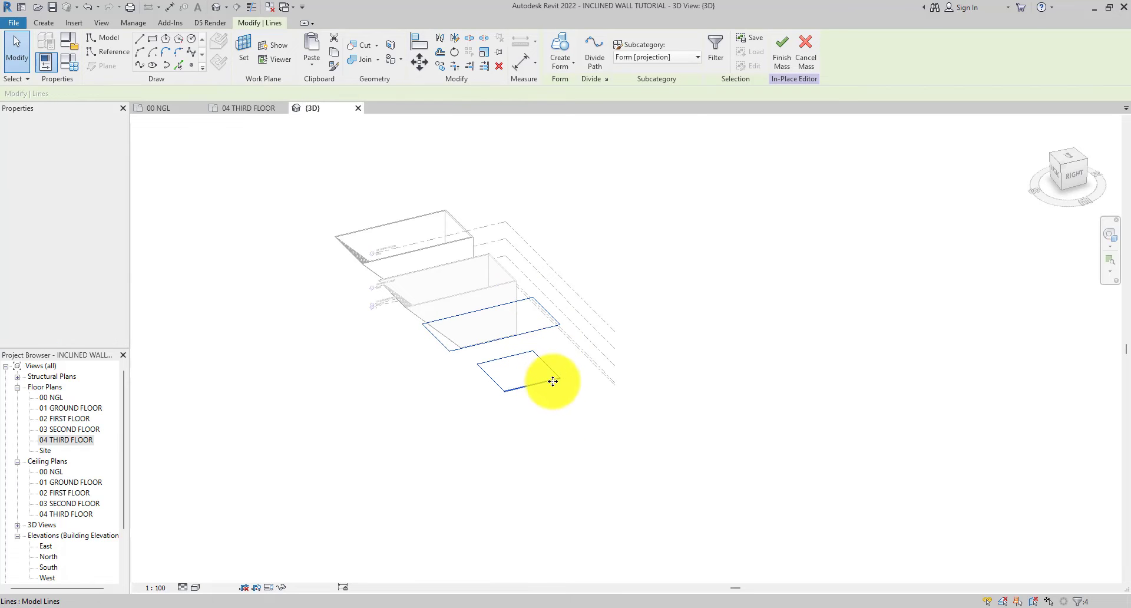
{"action": "left_click", "coordinate": [558, 59]}
{"action": "middle_click_drag", "start_coordinate": [677, 239], "coordinate": [555, 227], "text": "shift"}
{"action": "middle_click_drag", "start_coordinate": [648, 253], "coordinate": [599, 368], "text": "shift"}
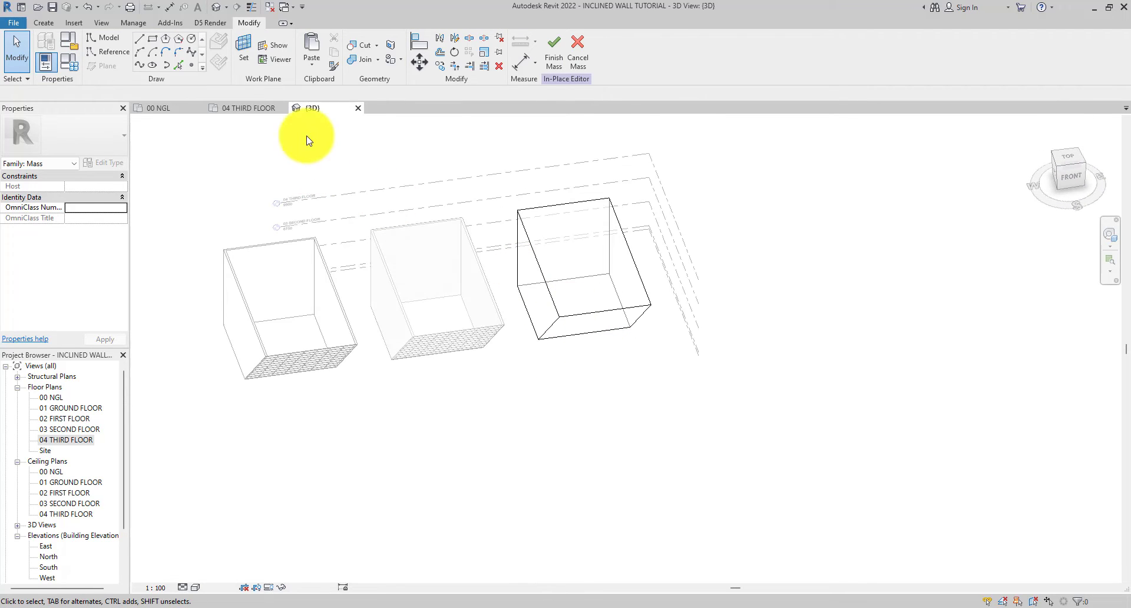
- Finish the third mass and place a face-based Generic - 225mm Masonry wall on its side facing the second mass
{"action": "left_click", "coordinate": [556, 57]}
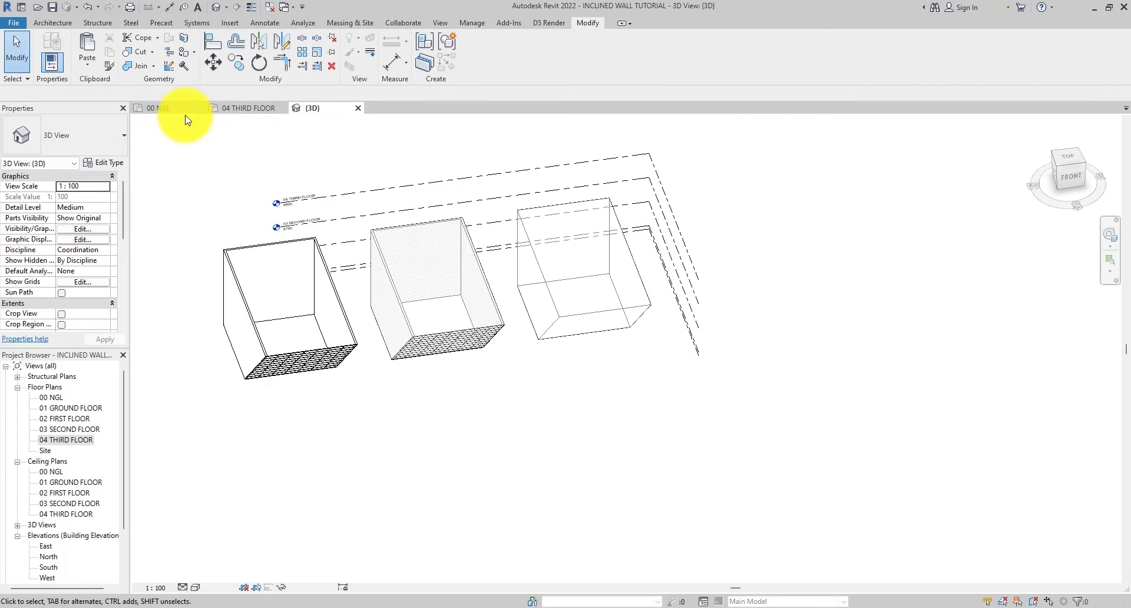
{"action": "left_click", "coordinate": [54, 24]}
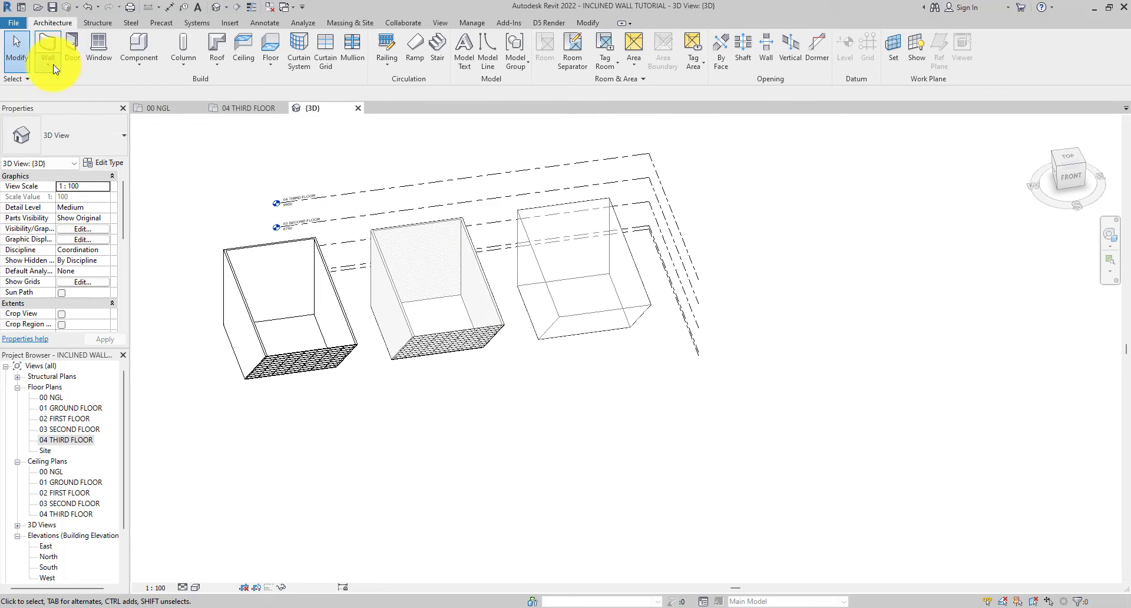
{"action": "left_click", "coordinate": [52, 68]}
{"action": "left_click", "coordinate": [50, 43]}
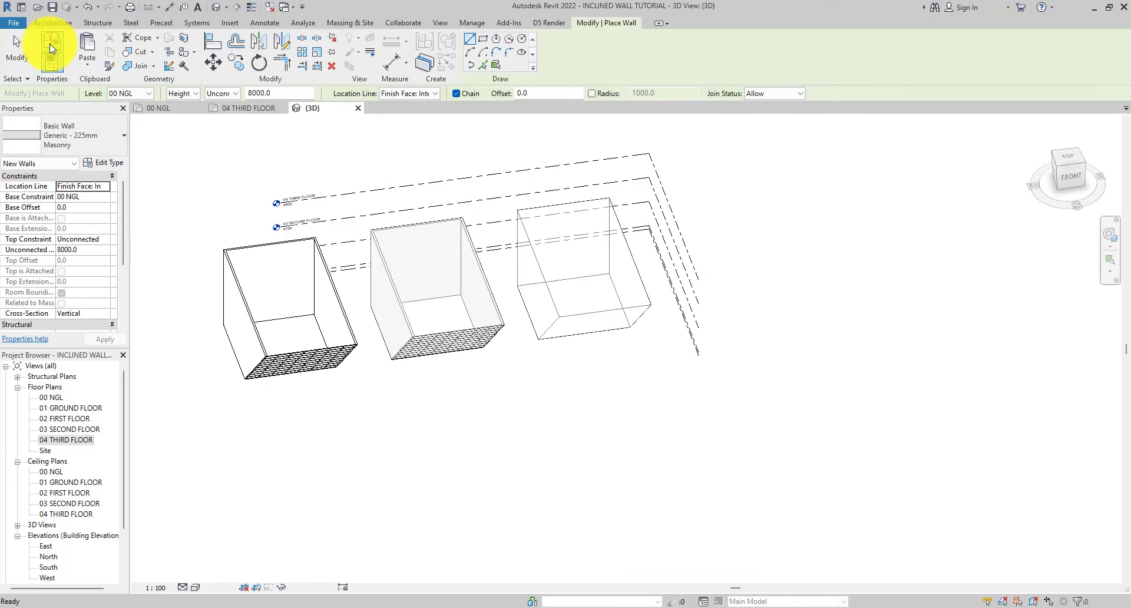
{"action": "left_click", "coordinate": [497, 66]}
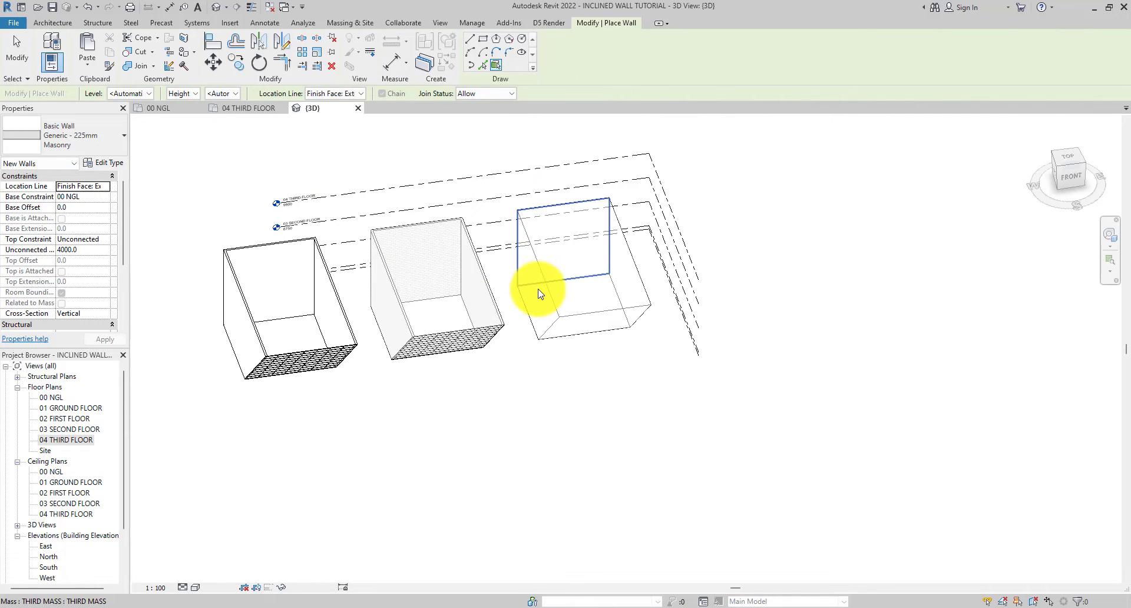
{"action": "middle_click_drag", "start_coordinate": [588, 307], "coordinate": [378, 283], "text": "shift"}
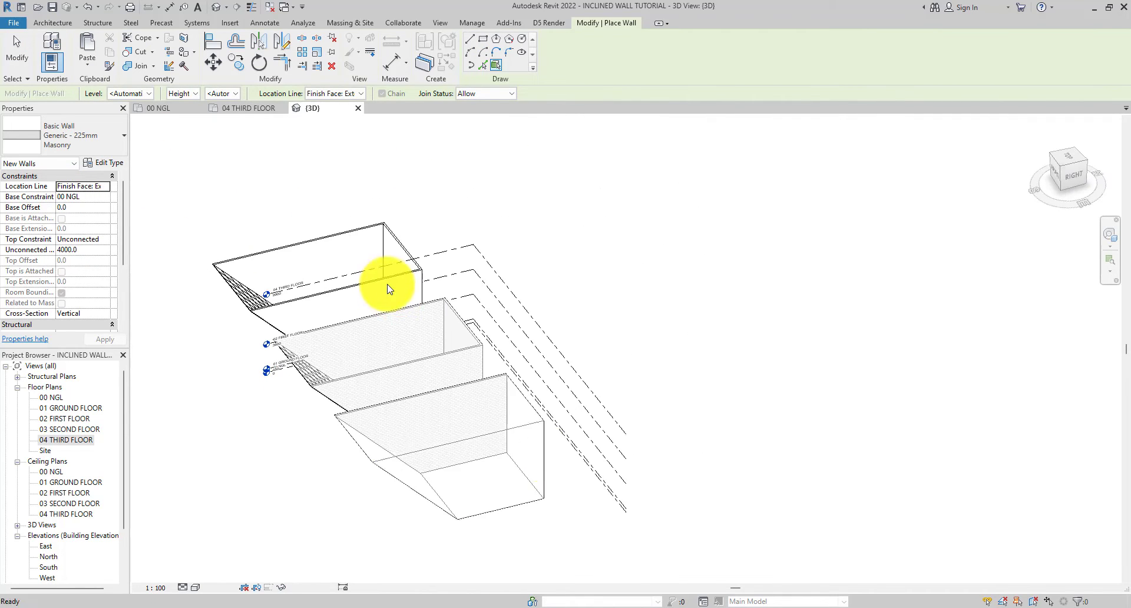
{"action": "middle_click_drag", "start_coordinate": [547, 452], "coordinate": [541, 354], "text": "shift"}
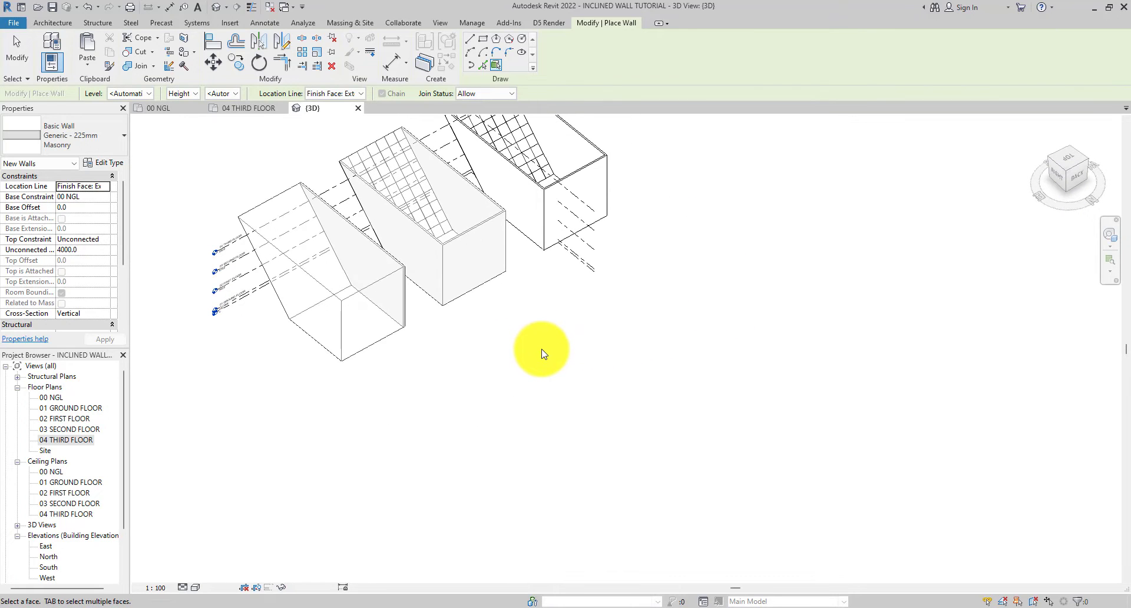
- Place face-based Generic - 225mm Masonry walls on the third mass's back face and remaining side face
{"action": "middle_click_drag", "start_coordinate": [462, 346], "coordinate": [669, 336]}
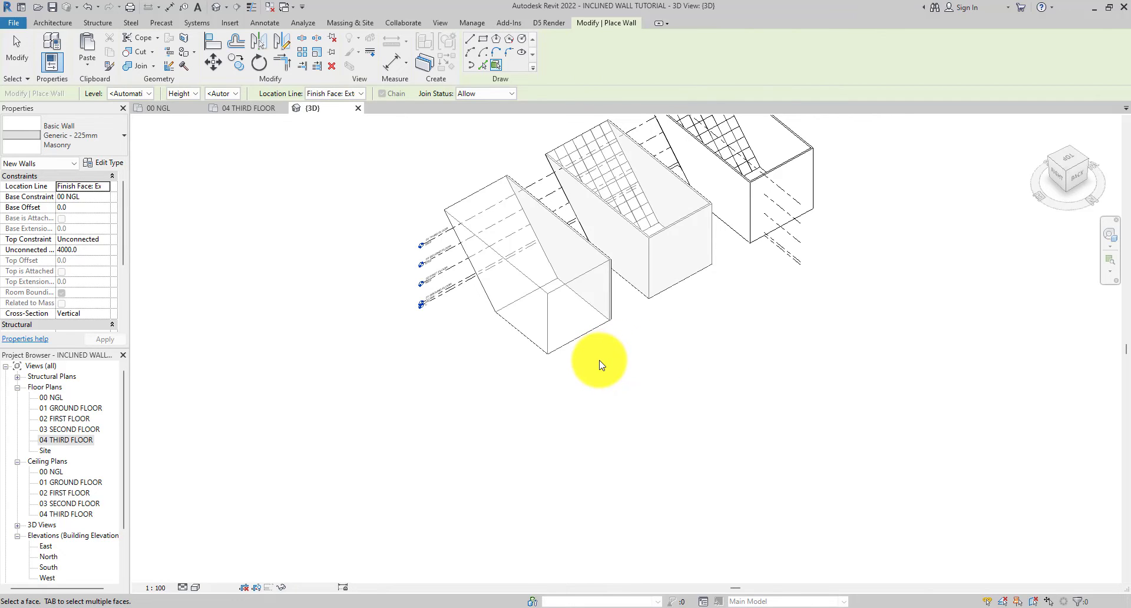
{"action": "middle_click_drag", "start_coordinate": [584, 373], "coordinate": [561, 373], "text": "shift"}
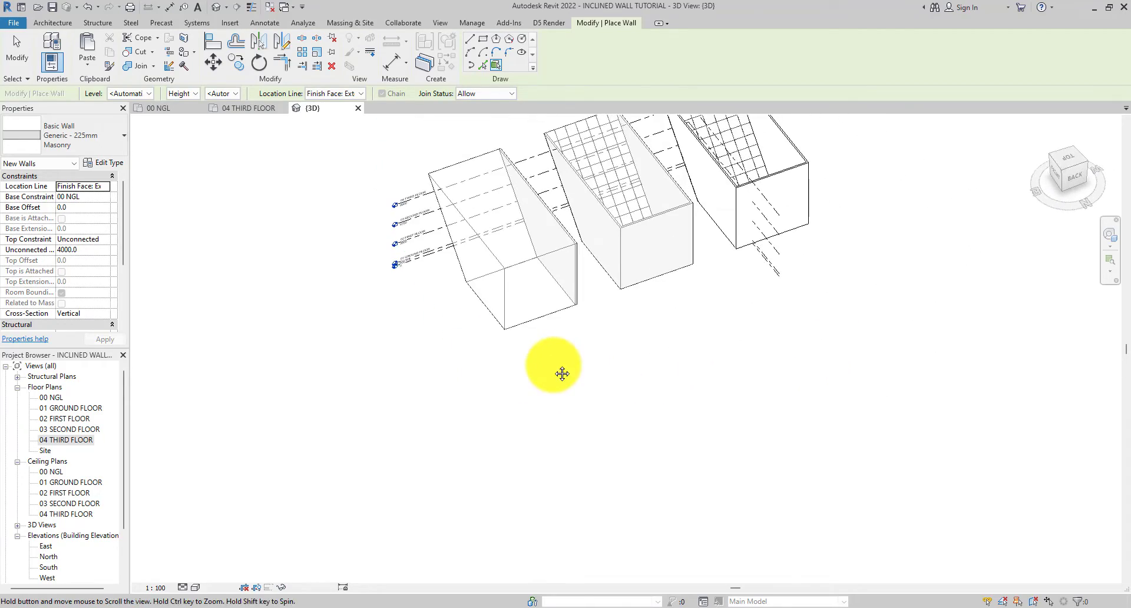
{"action": "left_click", "coordinate": [1106, 239]}
{"action": "left_click_drag", "start_coordinate": [765, 270], "coordinate": [872, 259]}
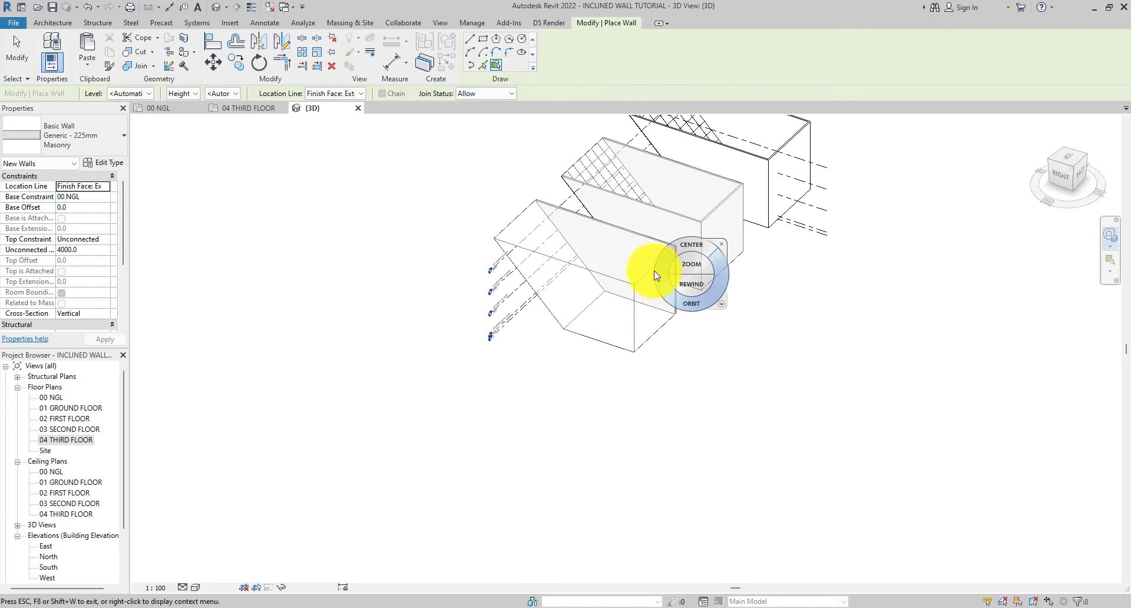
{"action": "left_click_drag", "start_coordinate": [739, 305], "coordinate": [850, 326]}
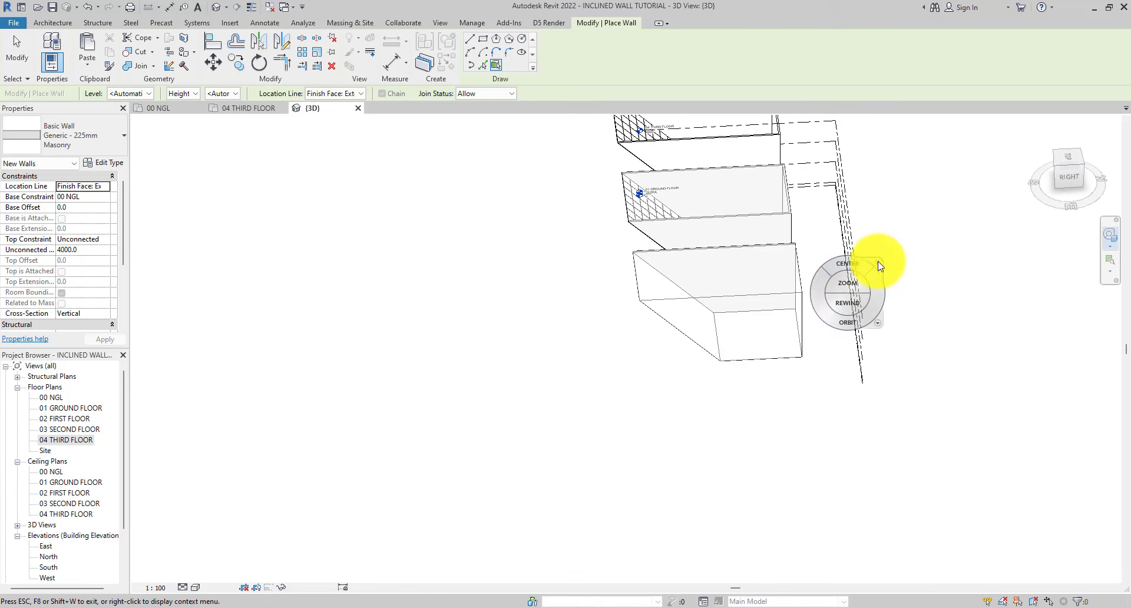
{"action": "left_click_drag", "start_coordinate": [878, 269], "coordinate": [480, 232]}
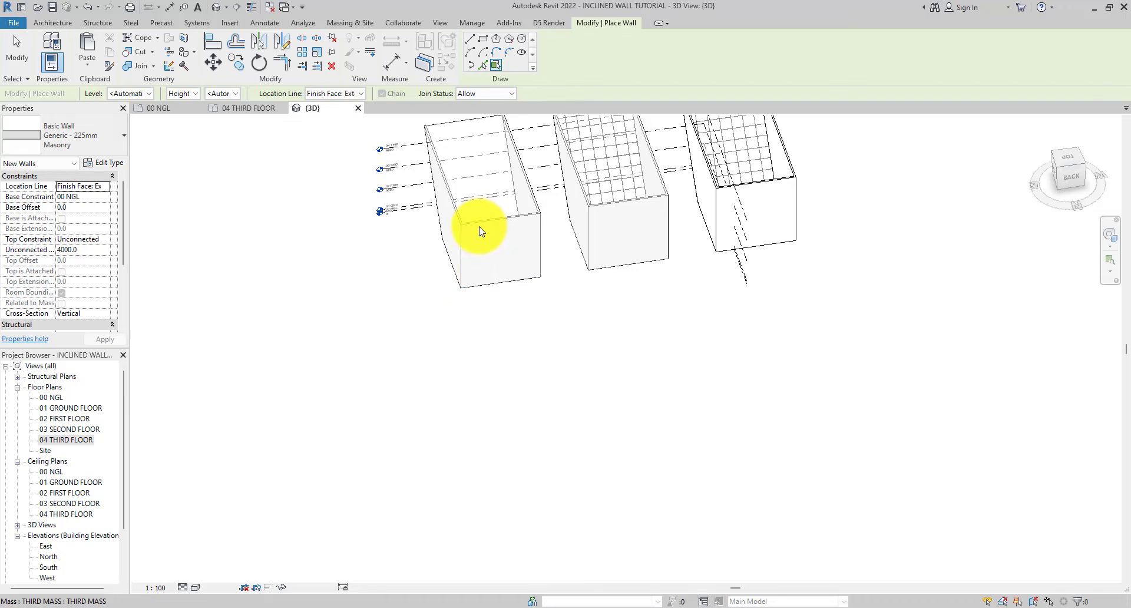
{"action": "middle_click_drag", "start_coordinate": [409, 348], "coordinate": [651, 377], "text": "shift"}
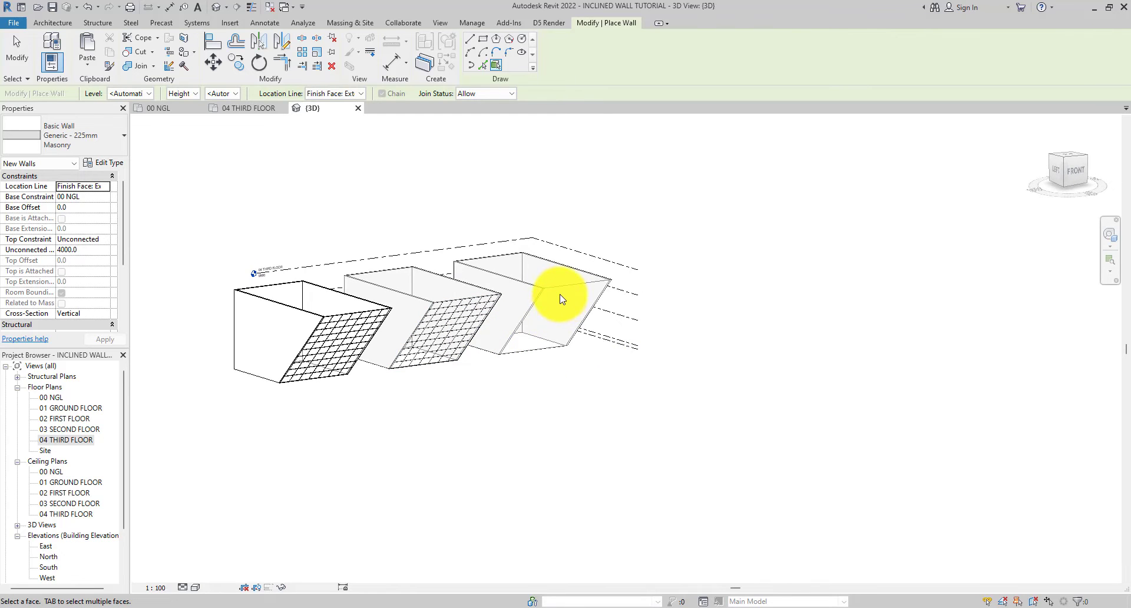
- Place a face-based Generic - 225mm Masonry wall on the third mass's inclined front face and end the wall command
{"action": "middle_click_drag", "start_coordinate": [564, 295], "coordinate": [576, 379], "text": "shift"}
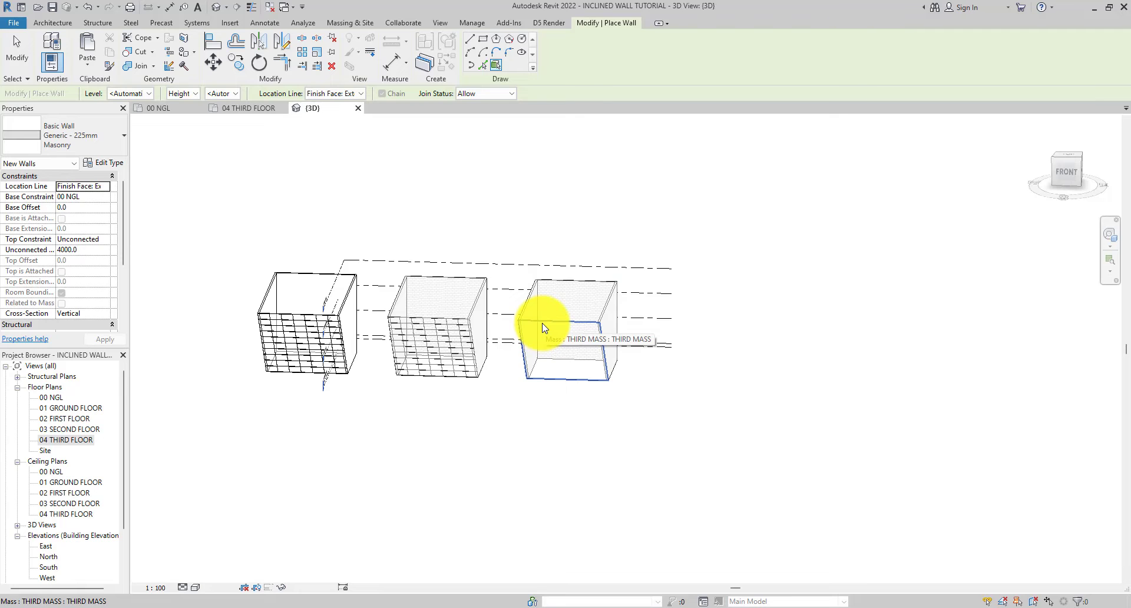
{"action": "middle_click_drag", "start_coordinate": [542, 327], "coordinate": [435, 428], "text": "shift"}
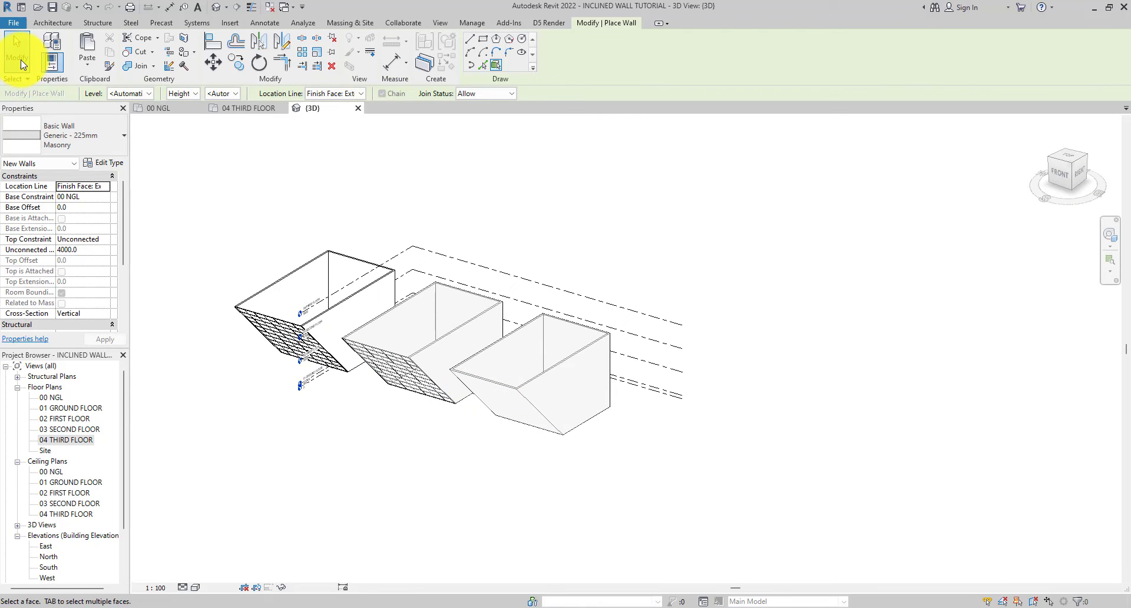
{"action": "left_click", "coordinate": [20, 63]}
{"action": "middle_click_drag", "start_coordinate": [397, 374], "coordinate": [505, 410], "text": "shift"}
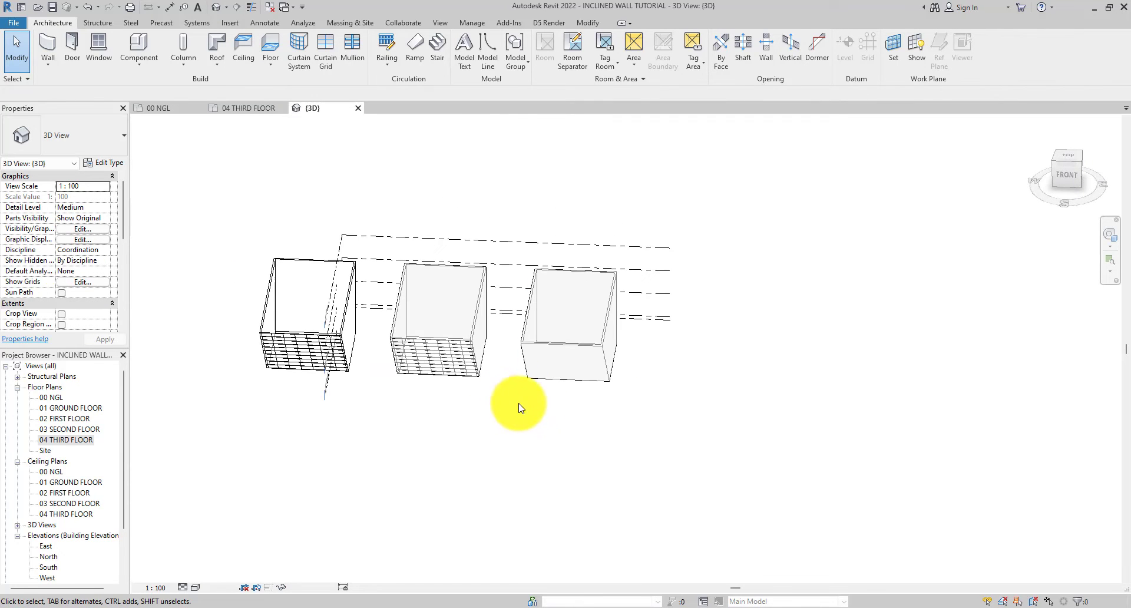
{"action": "scroll", "coordinate": [601, 392], "scroll_direction": "up", "scroll_amount": 3}
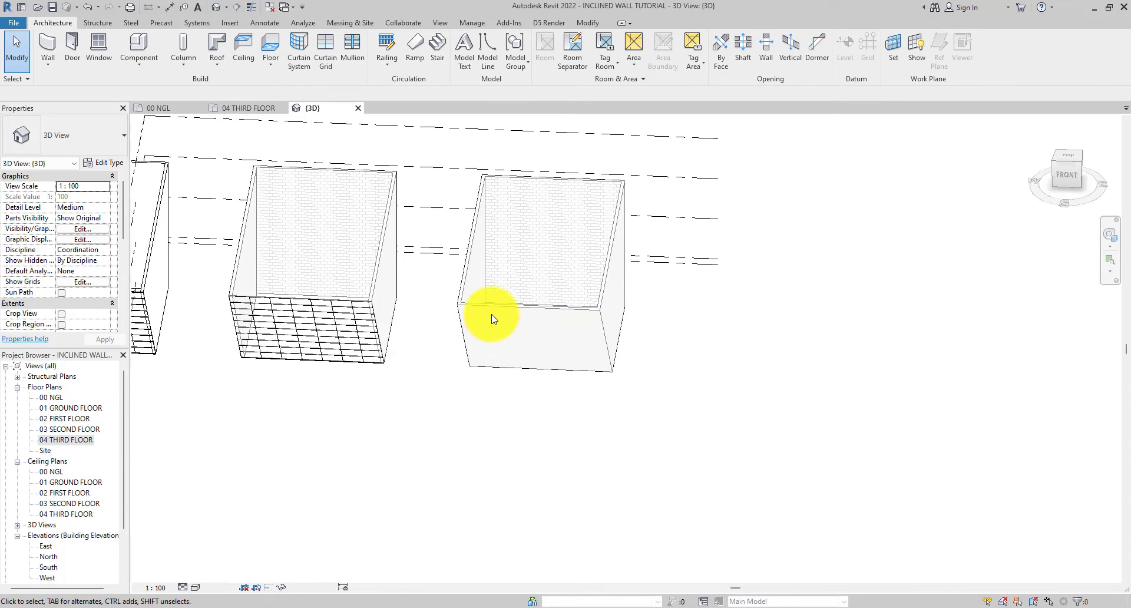
{"action": "middle_click_drag", "start_coordinate": [501, 356], "coordinate": [547, 353], "text": "shift"}
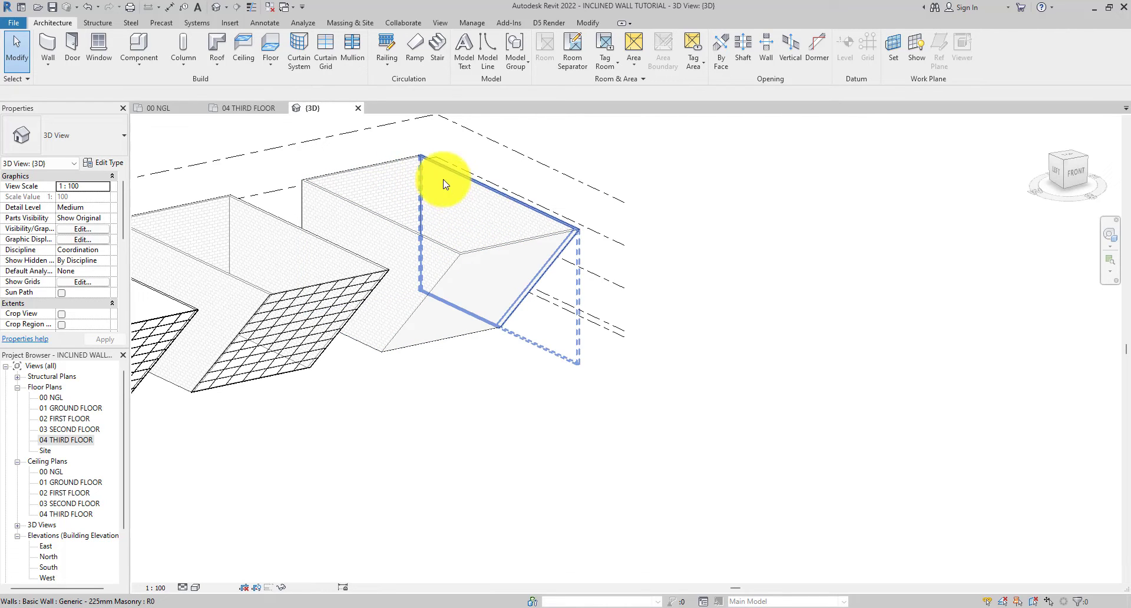
{"action": "left_click", "coordinate": [417, 162]}
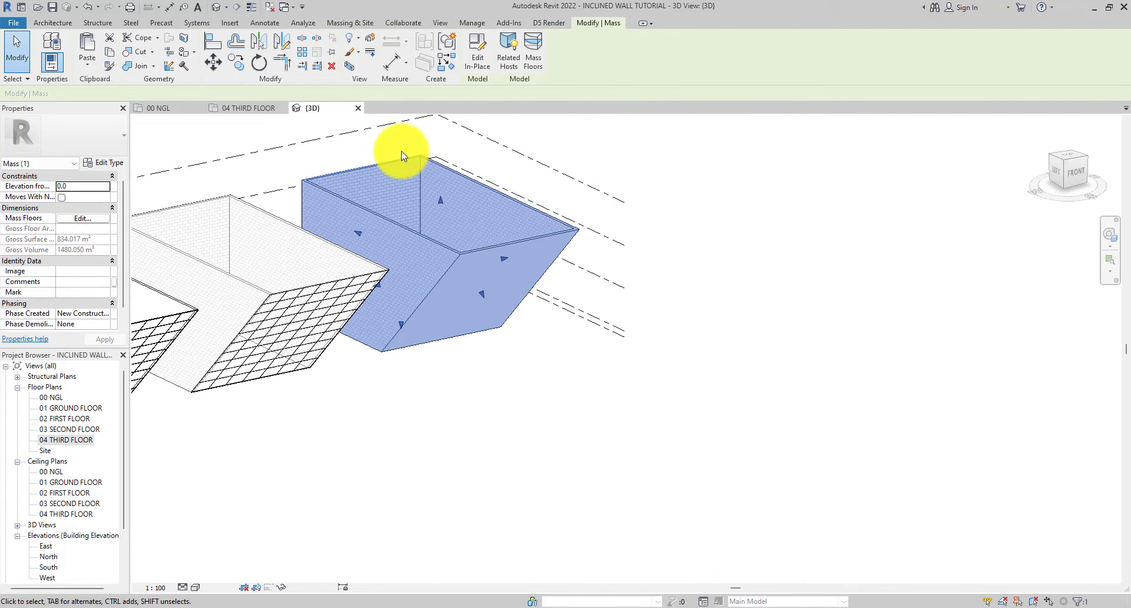
{"action": "left_click", "coordinate": [533, 392]}
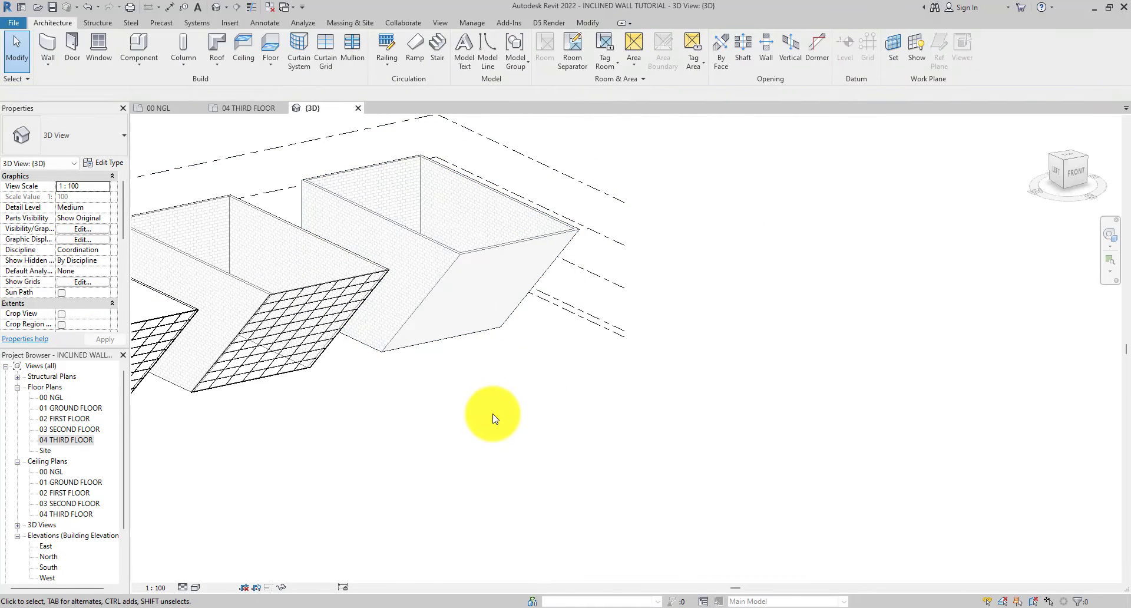
{"action": "left_click", "coordinate": [442, 212]}
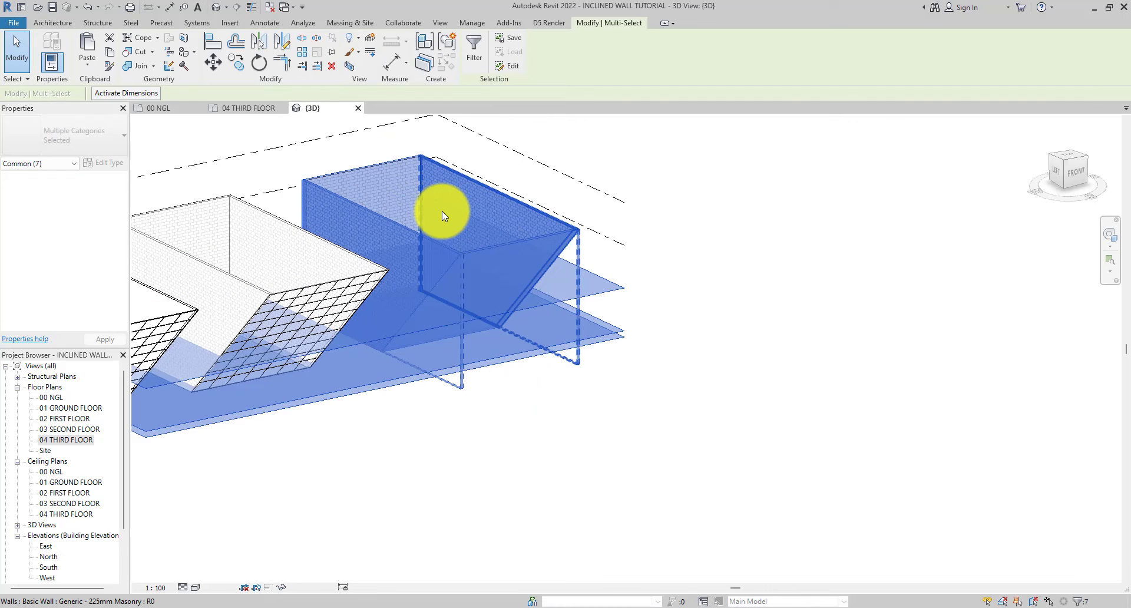
{"action": "left_click", "coordinate": [733, 290]}
- Select the third mass with its walls, filter the selection to the Mass category only, and open the mass for in-place editing
{"action": "left_click_drag", "start_coordinate": [687, 162], "coordinate": [445, 405]}
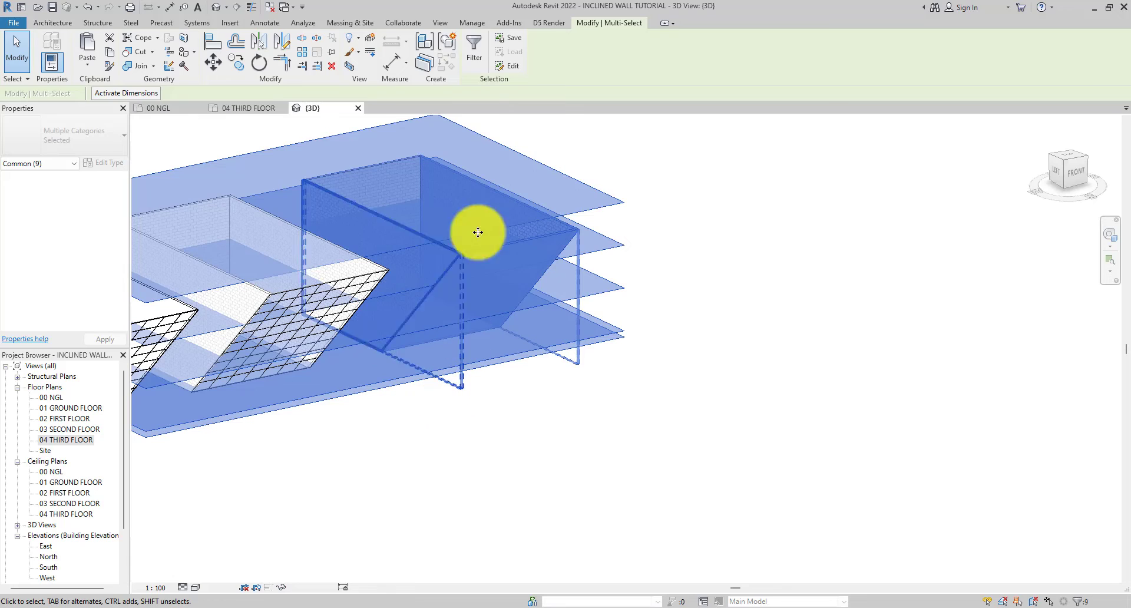
{"action": "left_click", "coordinate": [475, 51]}
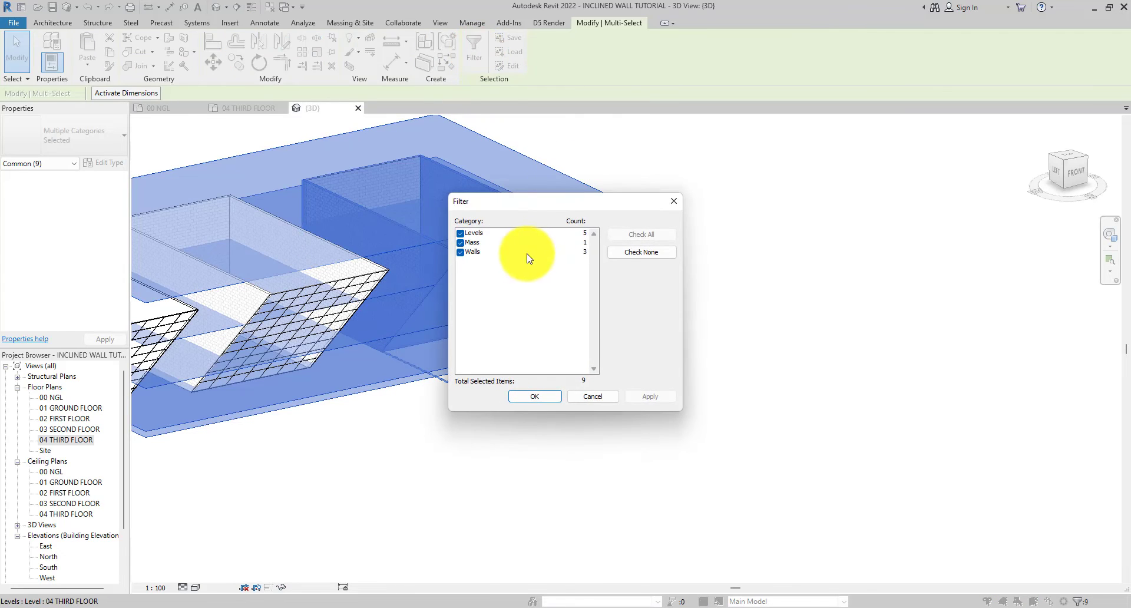
{"action": "left_click", "coordinate": [461, 233]}
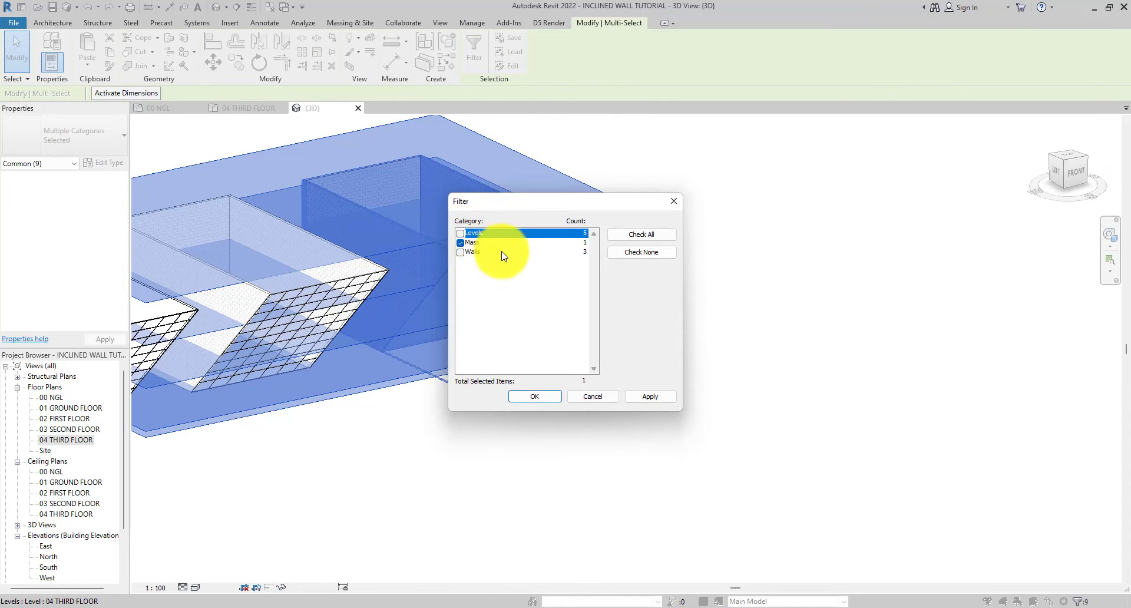
{"action": "left_click", "coordinate": [534, 397]}
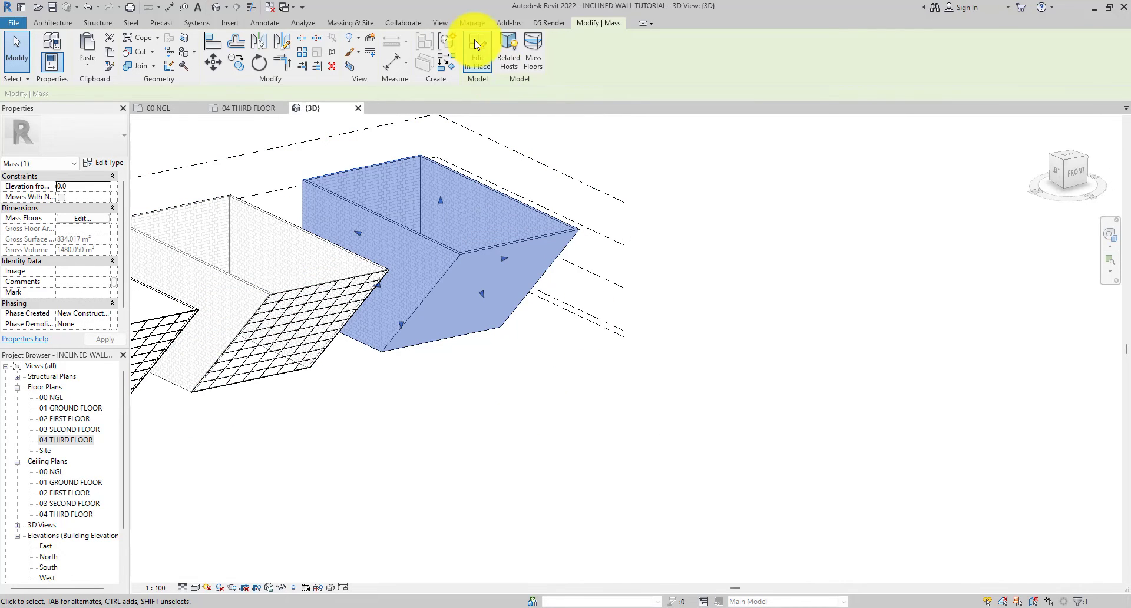
{"action": "left_click", "coordinate": [489, 62]}
{"action": "middle_click_drag", "start_coordinate": [601, 171], "coordinate": [598, 425], "text": "shift"}
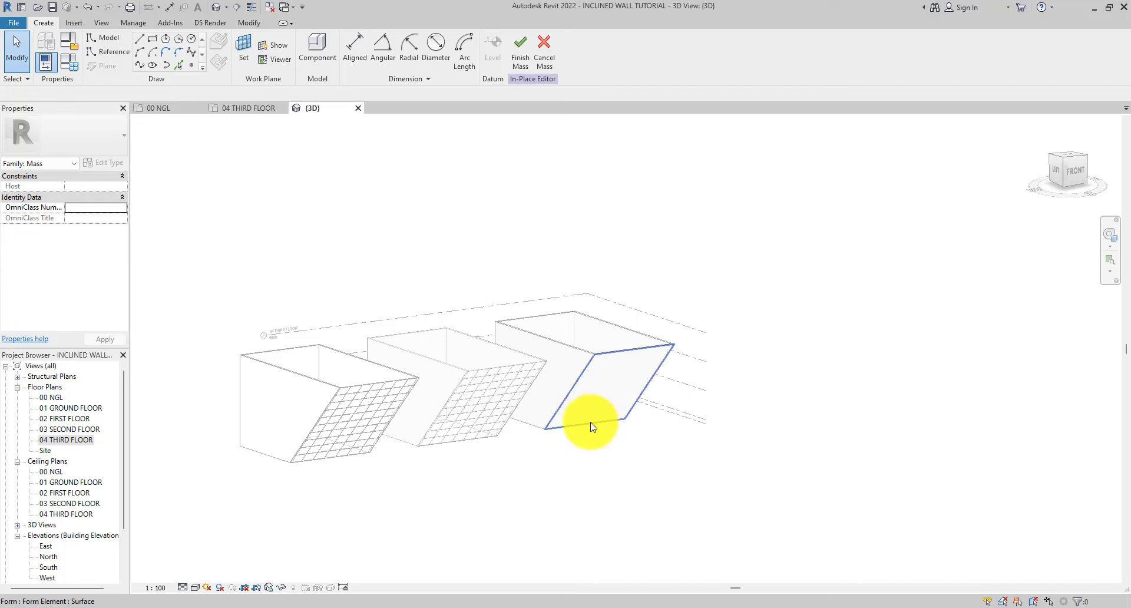
{"action": "left_click", "coordinate": [581, 426]}
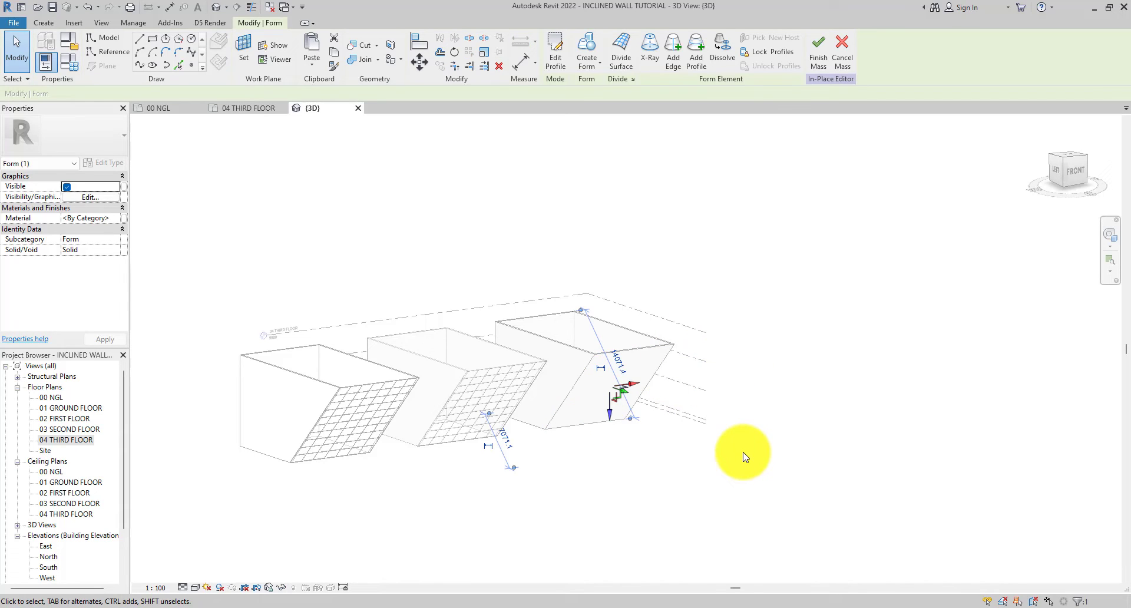
{"action": "middle_click_drag", "start_coordinate": [679, 382], "coordinate": [404, 386], "text": "shift"}
{"action": "key", "text": "Escape"}
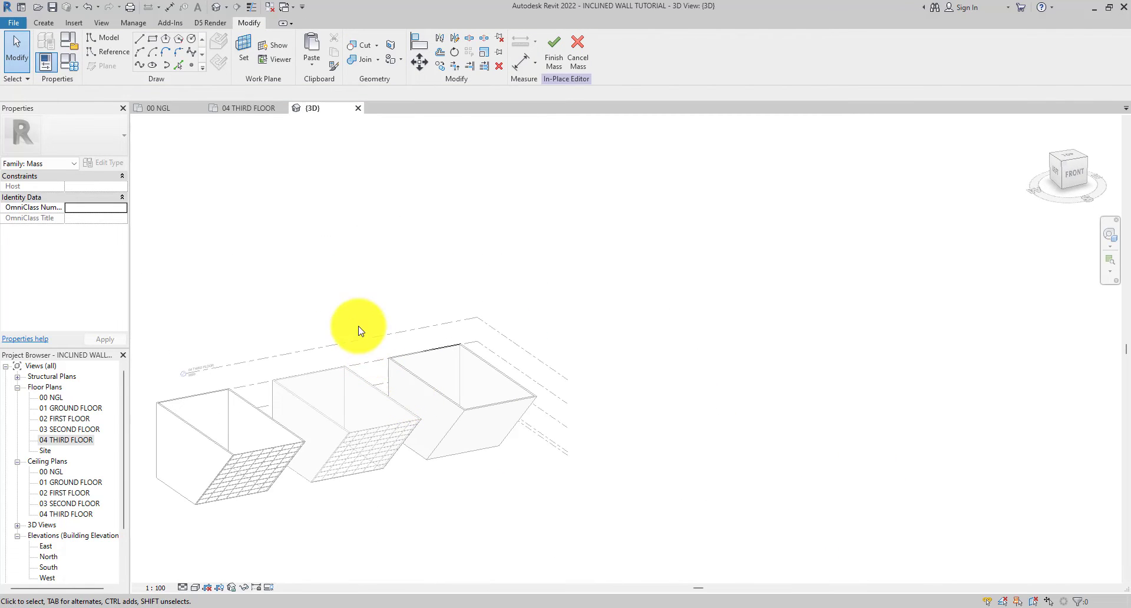
- Set the inner face of the third mass's inclined wall as the work plane
{"action": "scroll", "coordinate": [326, 292], "scroll_direction": "down", "scroll_amount": 1}
{"action": "middle_click_drag", "start_coordinate": [325, 293], "coordinate": [468, 311], "text": "shift"}
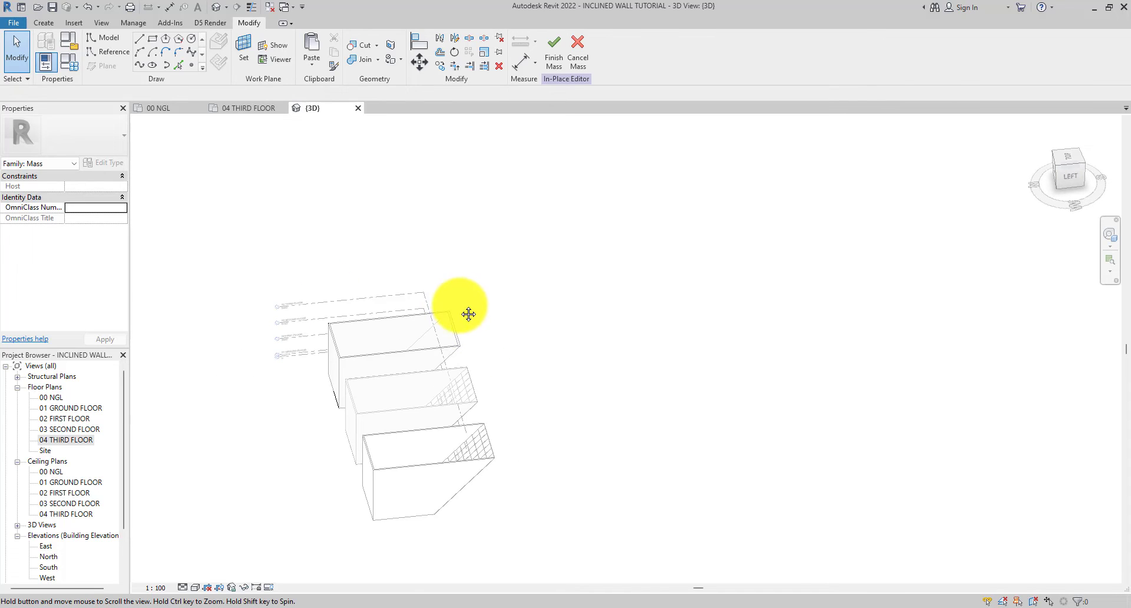
{"action": "left_click", "coordinate": [244, 48]}
{"action": "middle_click_drag", "start_coordinate": [391, 329], "coordinate": [451, 327], "text": "shift"}
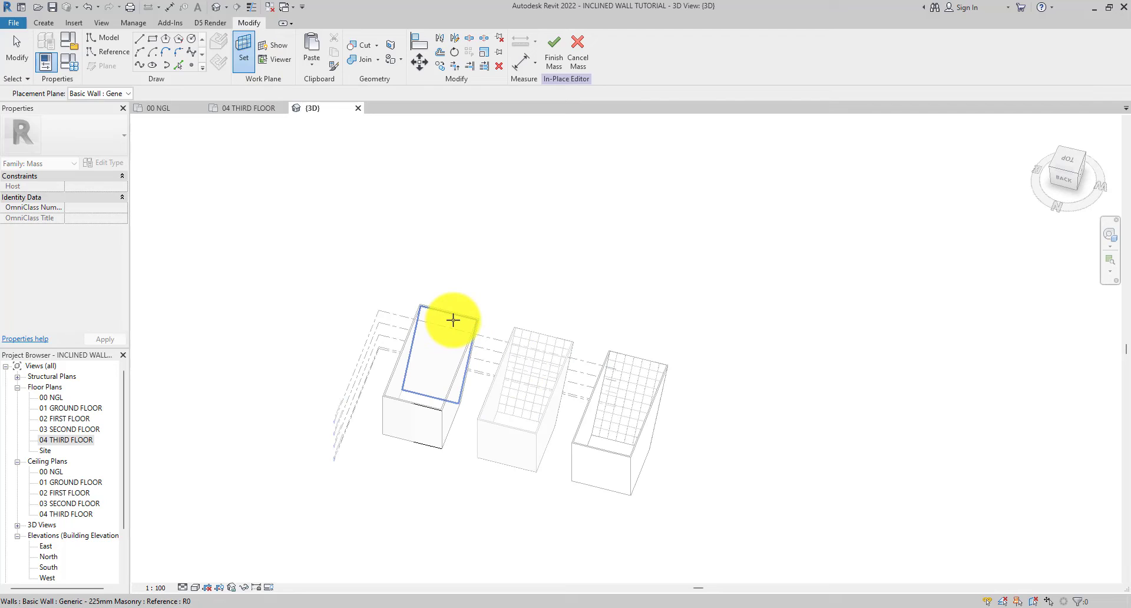
{"action": "left_click", "coordinate": [453, 320]}
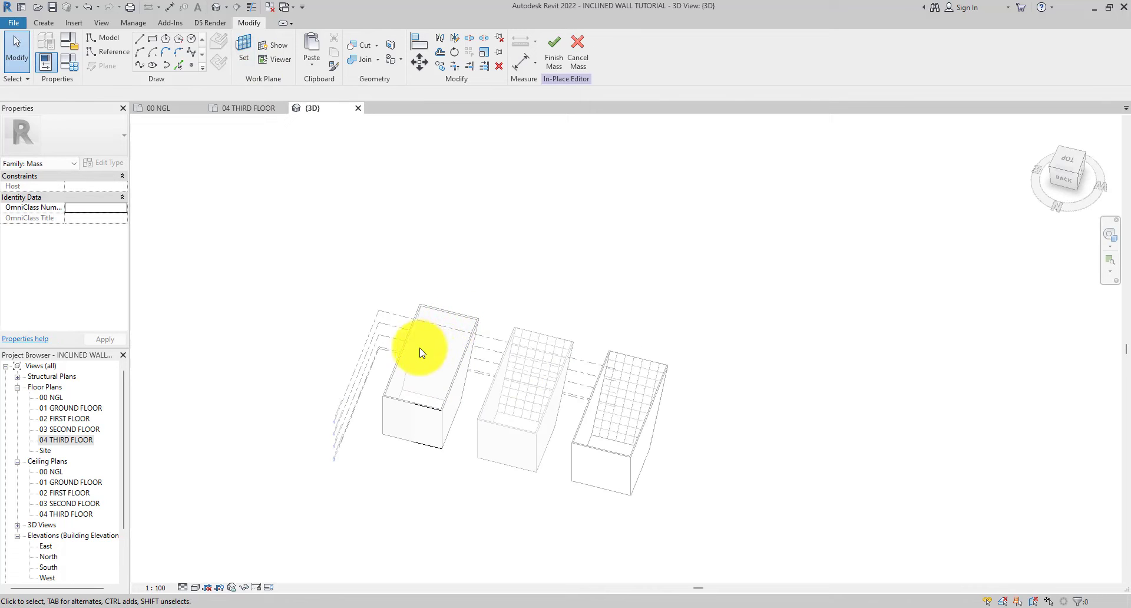
- Draw a model line on the work plane down the inclined wall's centre, between the midpoints of its top and bottom edges
{"action": "mouse_move", "coordinate": [443, 380]}
{"action": "middle_mouse_down", "text": "shift"}
{"action": "mouse_move", "coordinate": [472, 376]}
{"action": "mouse_move", "coordinate": [454, 361]}
{"action": "middle_mouse_up", "text": "shift"}
{"action": "left_click", "coordinate": [140, 46]}
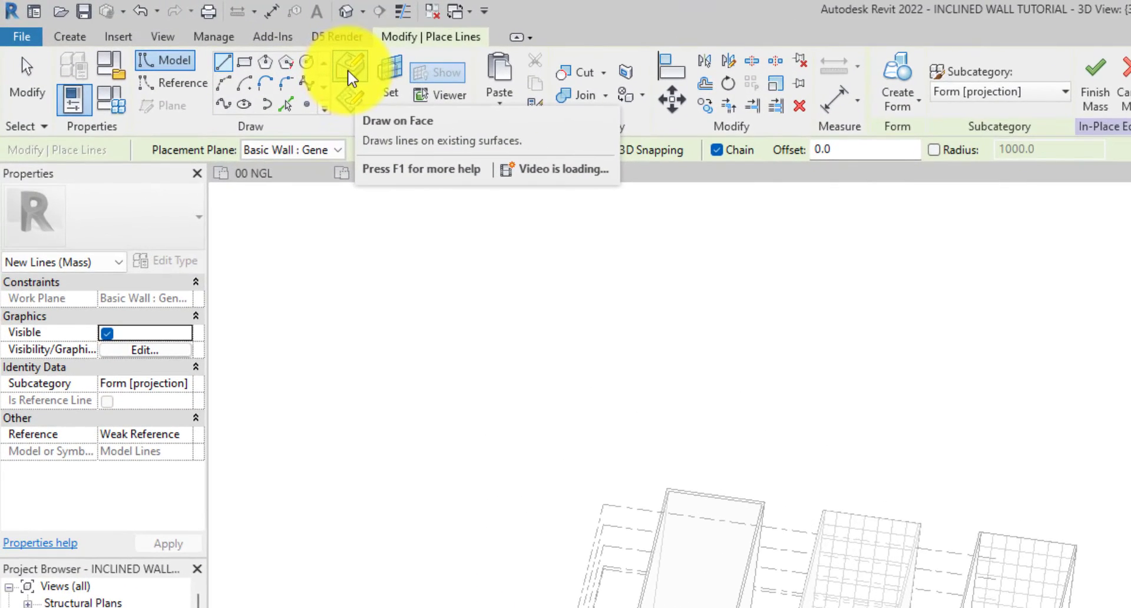
{"action": "left_click", "coordinate": [351, 79]}
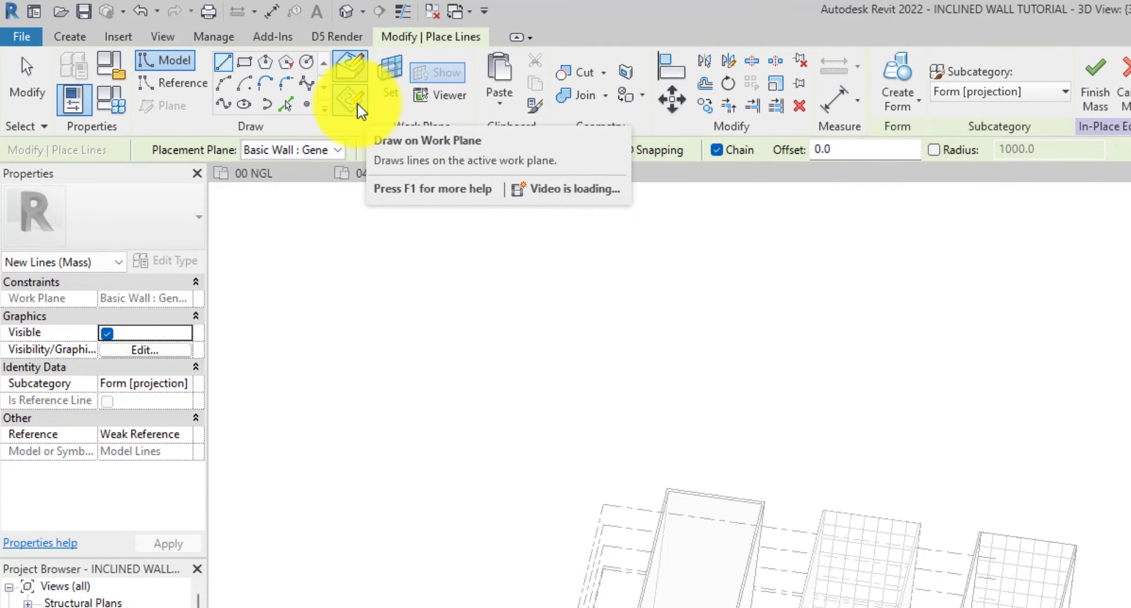
{"action": "left_click", "coordinate": [358, 107]}
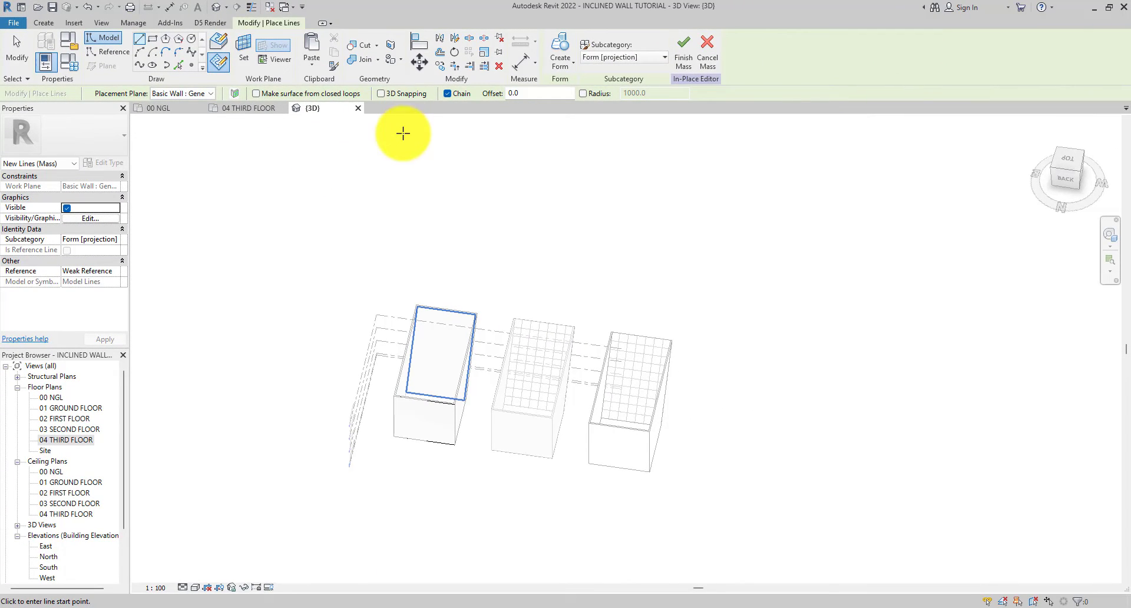
{"action": "scroll", "coordinate": [448, 379], "scroll_direction": "up", "scroll_amount": 3}
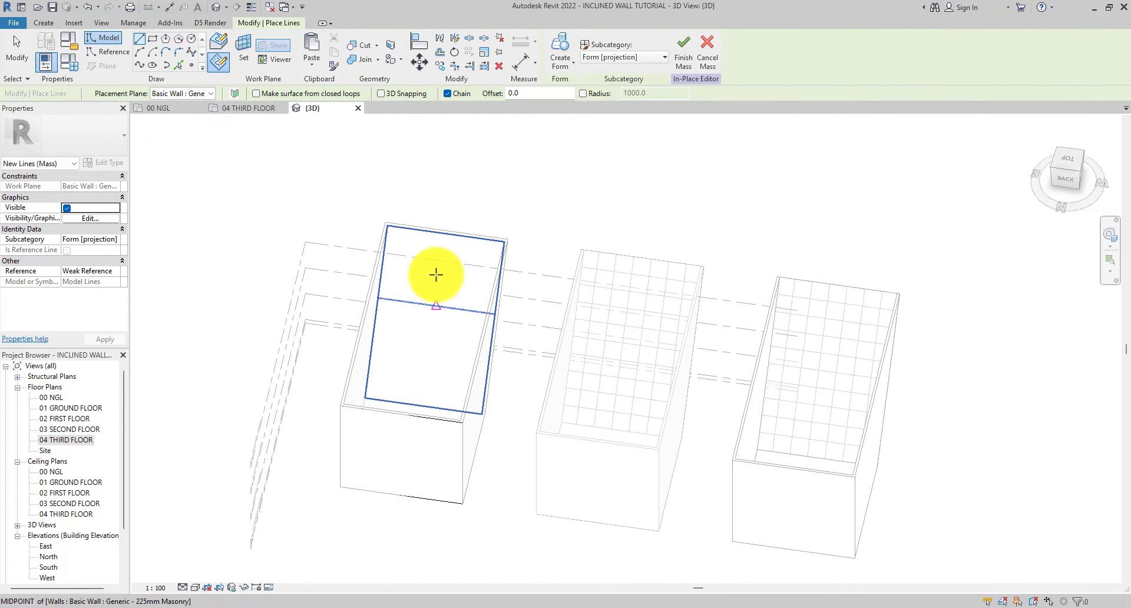
{"action": "left_click", "coordinate": [448, 231]}
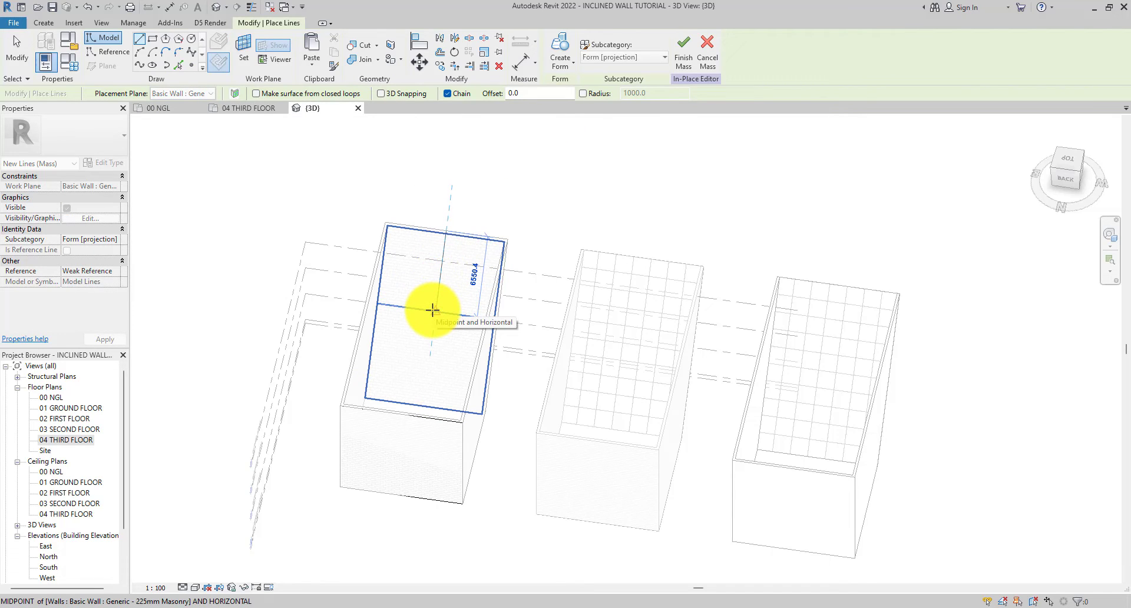
{"action": "scroll", "coordinate": [433, 311], "scroll_direction": "up", "scroll_amount": 1}
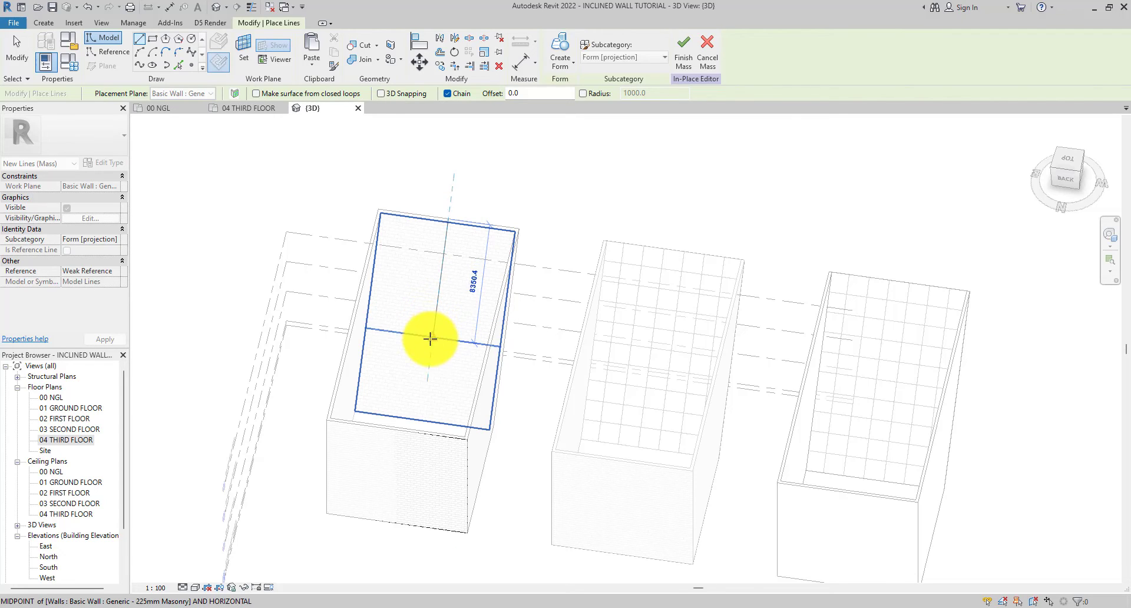
{"action": "left_click", "coordinate": [422, 421]}
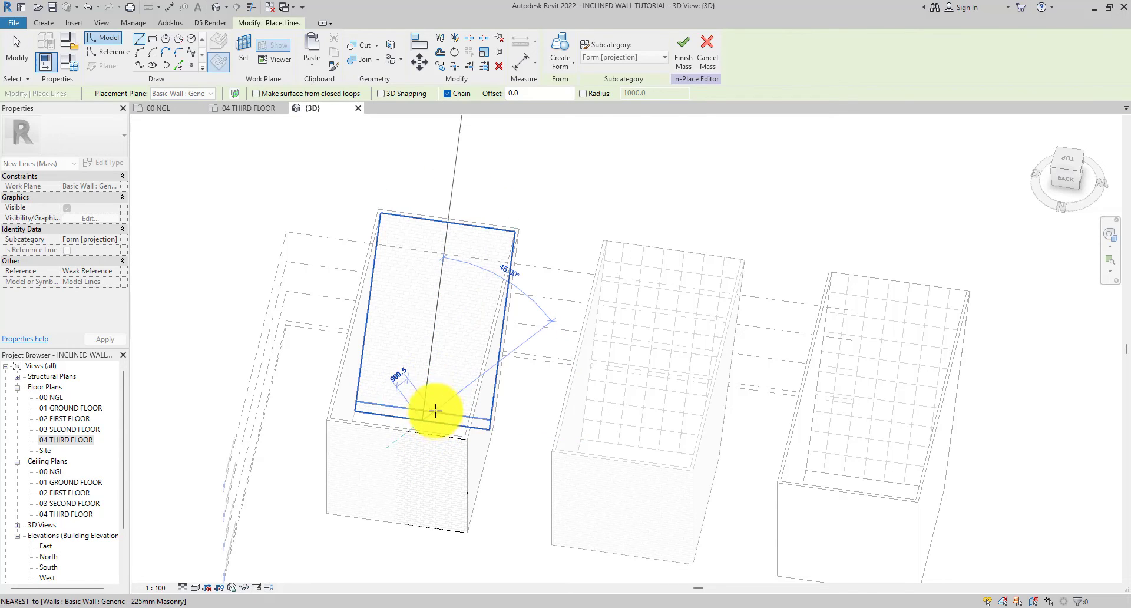
{"action": "key", "text": "Escape"}
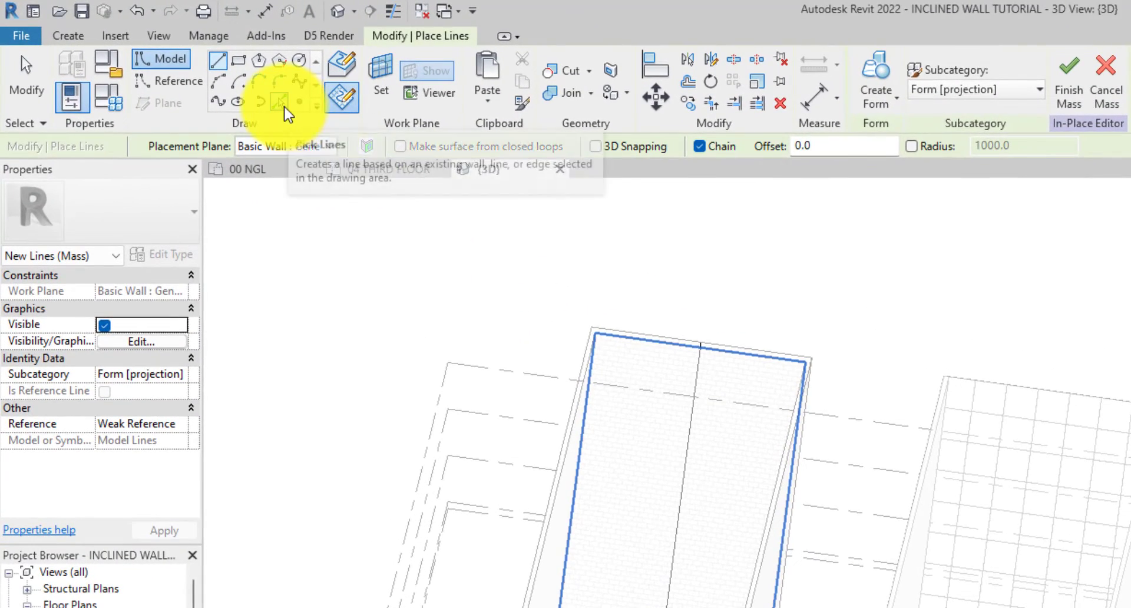
- Create lines offset 2500 to both sides of the inclined wall's centre line with Pick Lines
{"action": "left_click", "coordinate": [284, 109]}
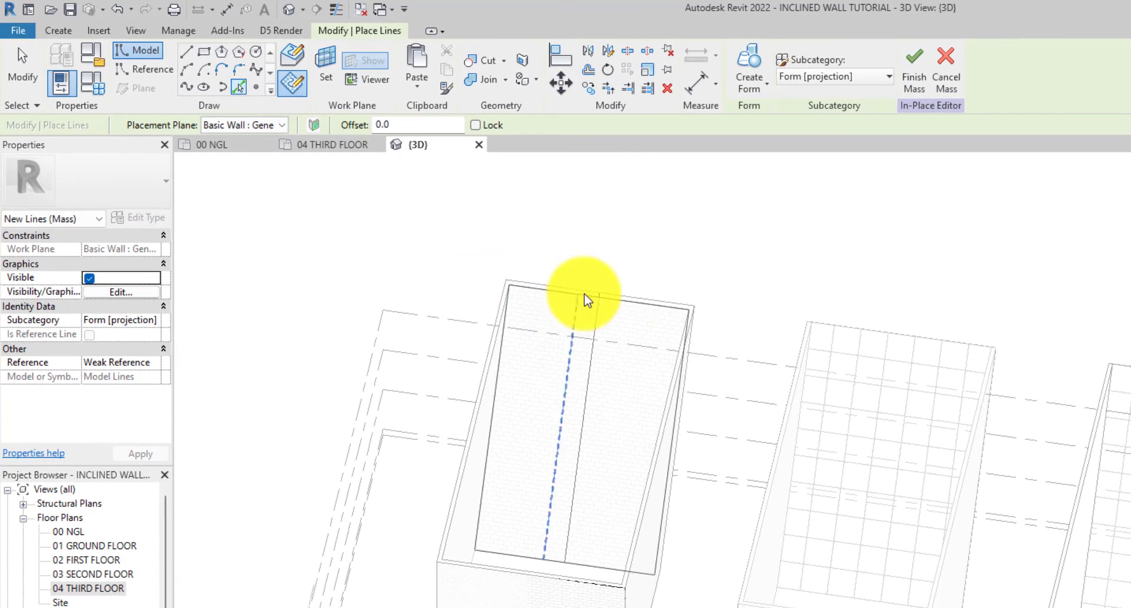
{"action": "left_click", "coordinate": [428, 128]}
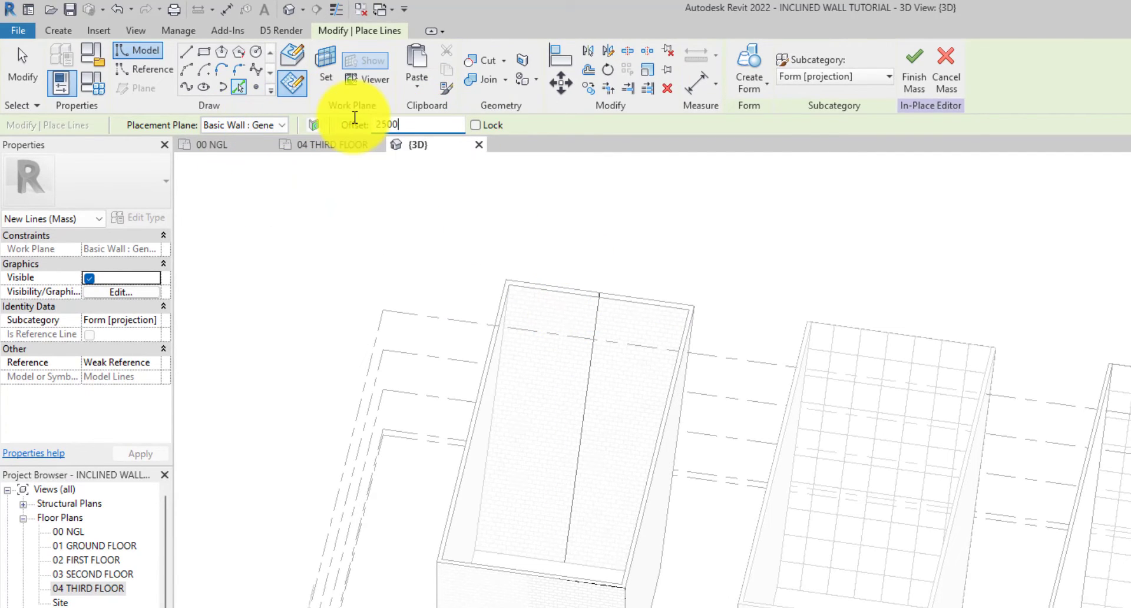
{"action": "middle_click_drag", "start_coordinate": [508, 237], "coordinate": [555, 285]}
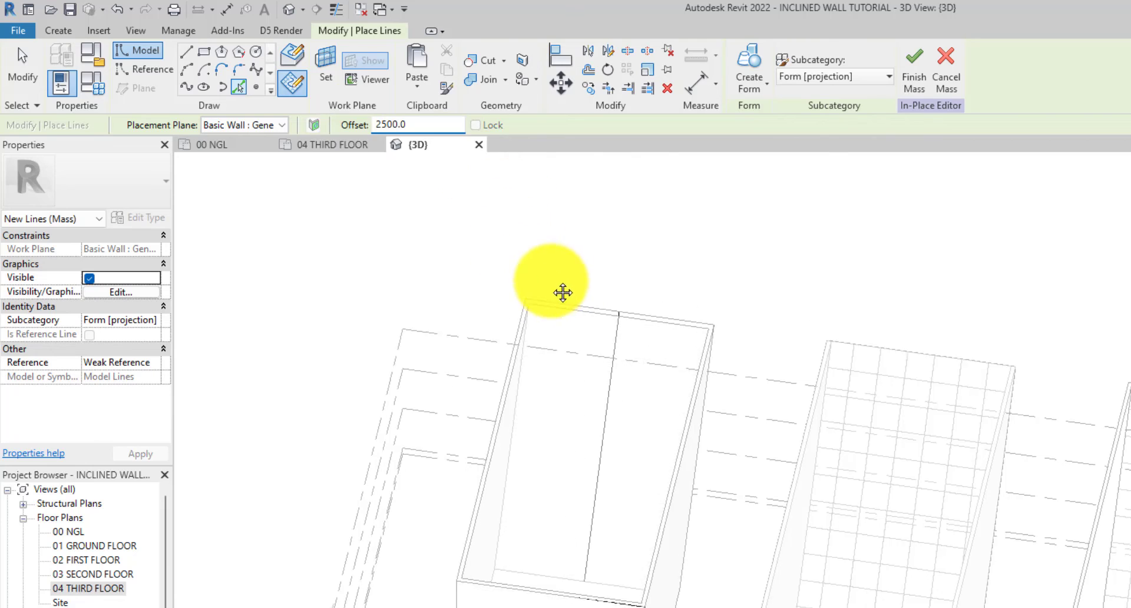
{"action": "middle_click_drag", "start_coordinate": [487, 346], "coordinate": [613, 319], "text": "shift"}
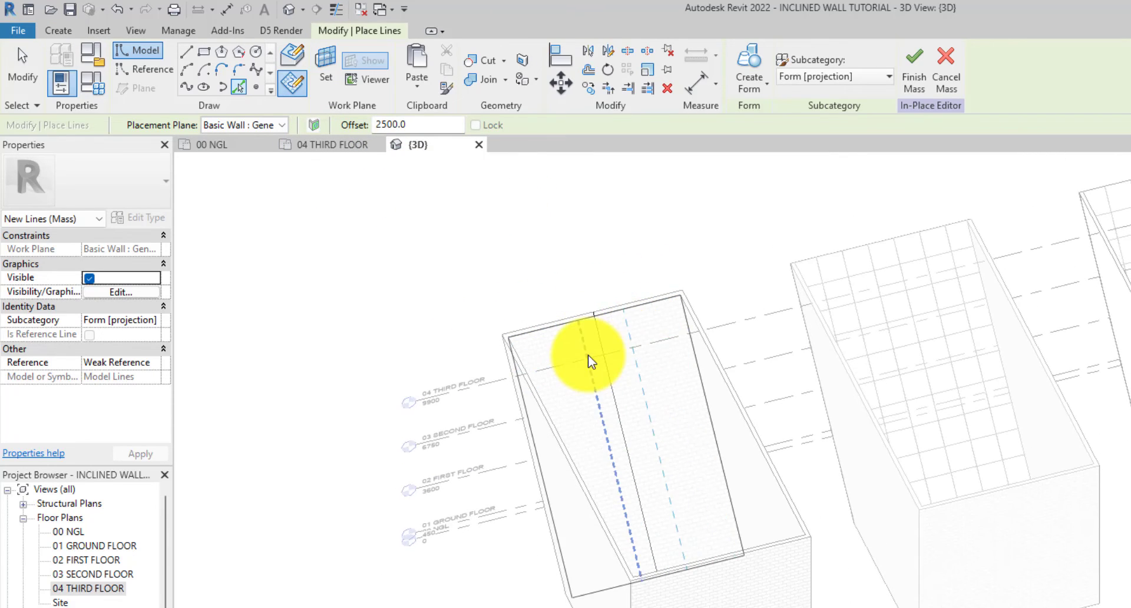
{"action": "scroll", "coordinate": [589, 357], "scroll_direction": "up", "scroll_amount": 2}
{"action": "scroll", "coordinate": [612, 339], "scroll_direction": "up", "scroll_amount": 2}
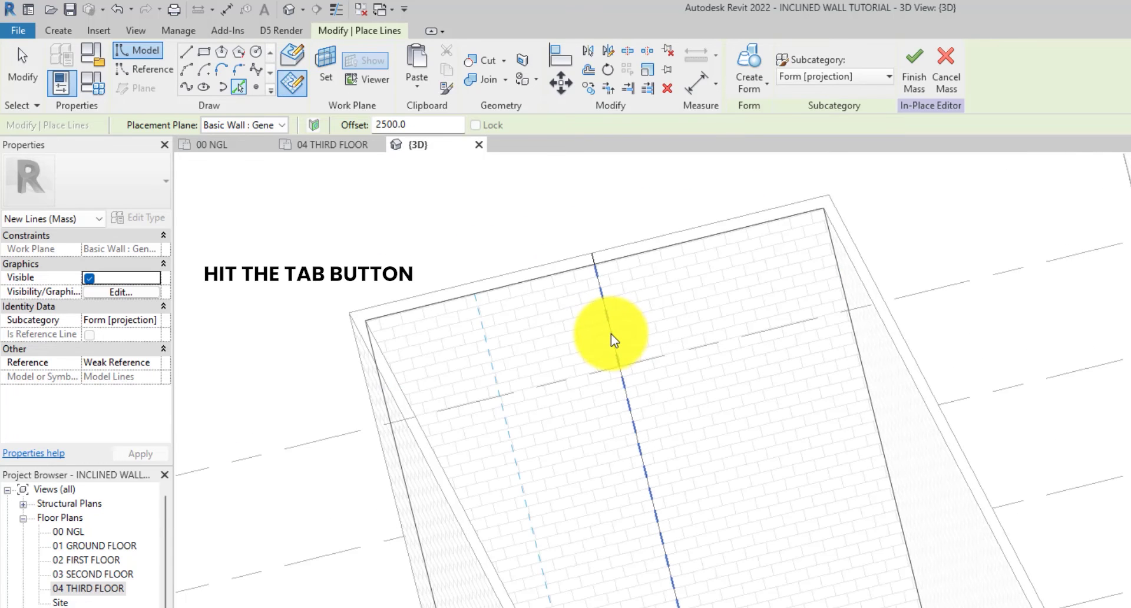
{"action": "key", "text": "Tab"}
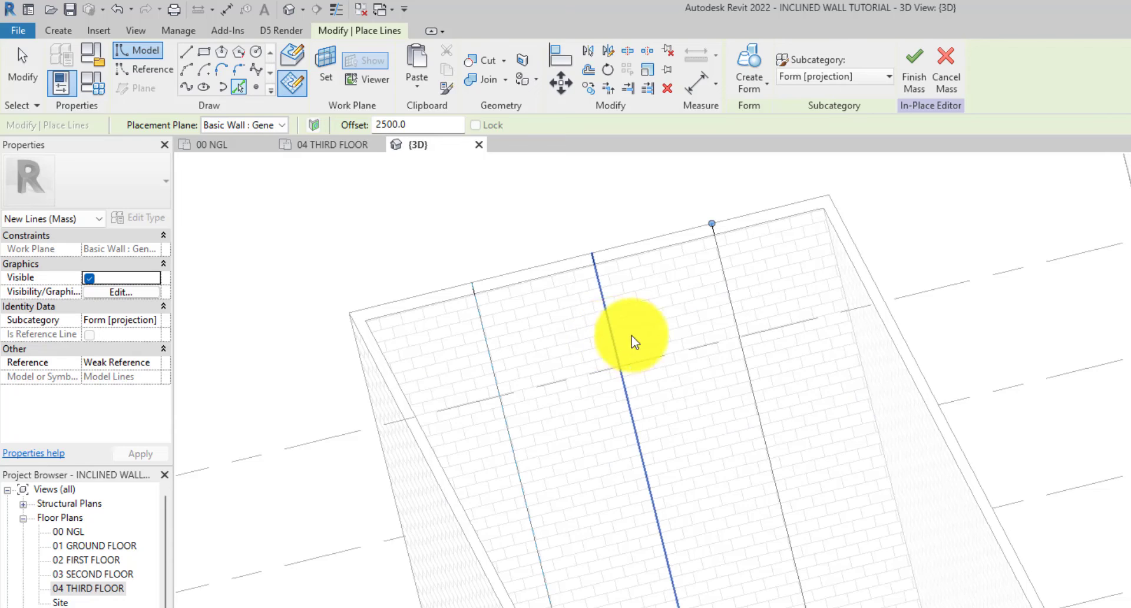
{"action": "left_click", "coordinate": [615, 341]}
{"action": "scroll", "coordinate": [664, 340], "scroll_direction": "down", "scroll_amount": 3}
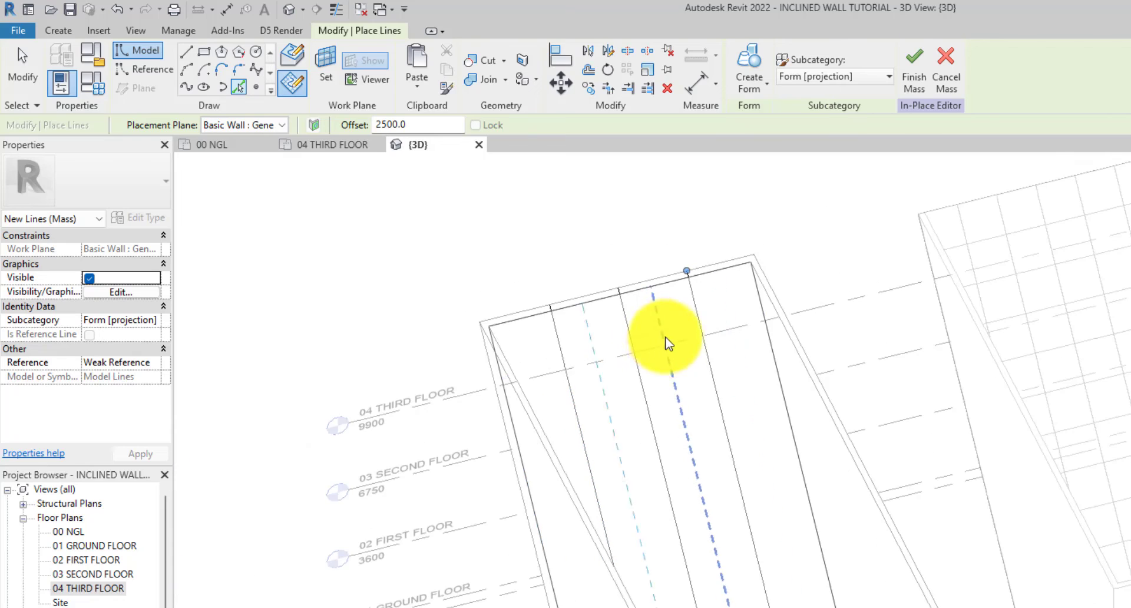
- Delete the centre line between the two offset lines on the inclined wall
{"action": "left_click", "coordinate": [16, 86]}
{"action": "left_click", "coordinate": [617, 330]}
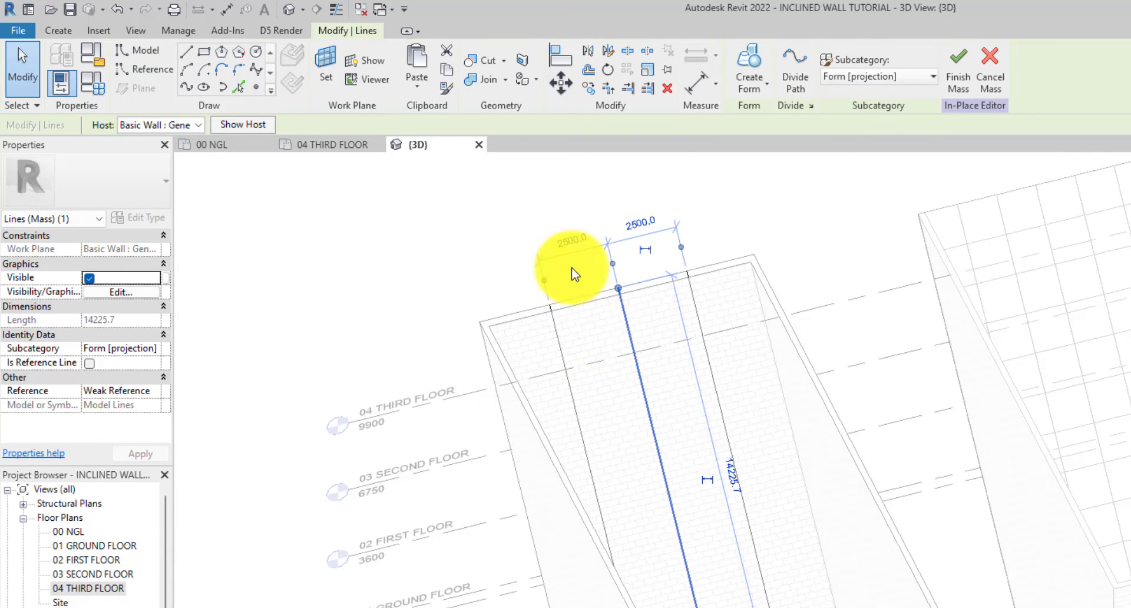
{"action": "left_click", "coordinate": [668, 88]}
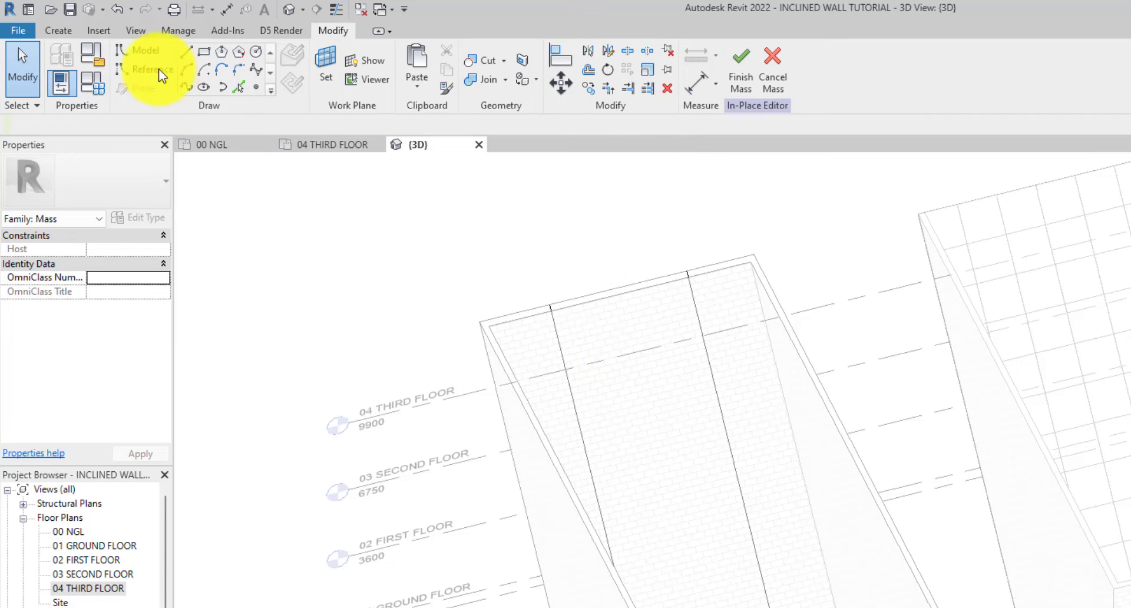
- Draw model lines joining the upper ends and the lower ends of the two offset lines to close the rectangle
{"action": "left_click", "coordinate": [186, 52]}
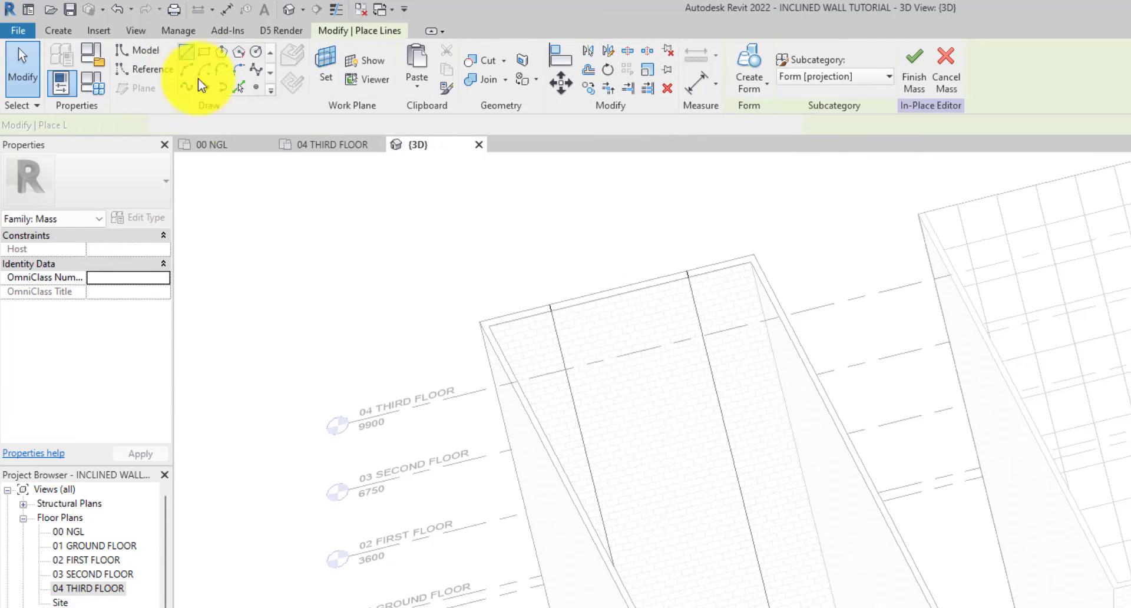
{"action": "left_click", "coordinate": [552, 307]}
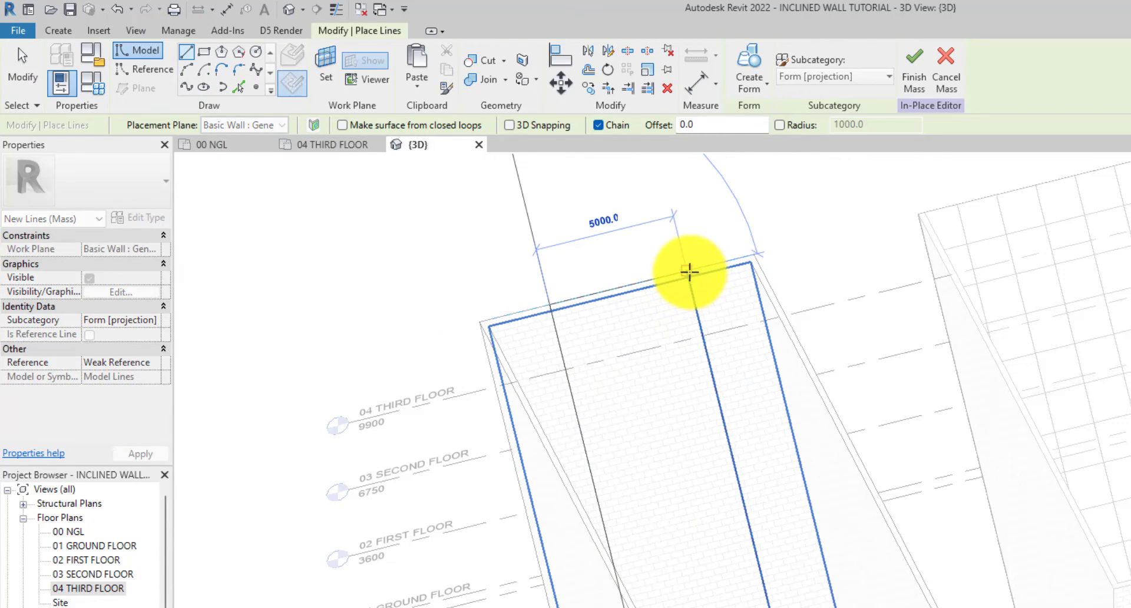
{"action": "middle_click_drag", "start_coordinate": [570, 304], "coordinate": [573, 472], "text": "shift"}
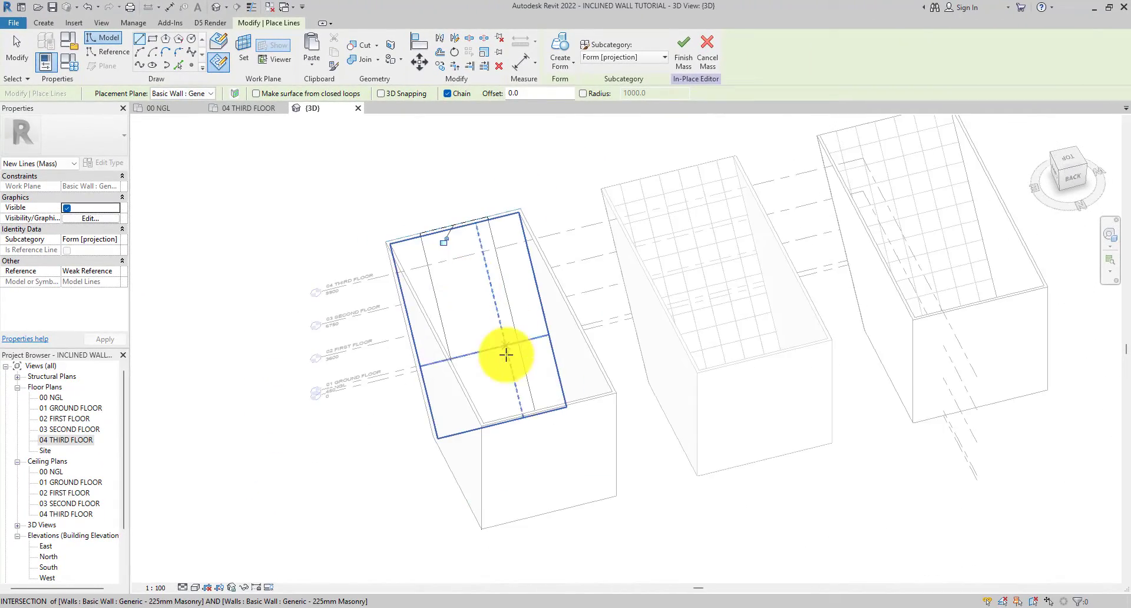
{"action": "middle_click_drag", "start_coordinate": [517, 426], "coordinate": [379, 430], "text": "shift"}
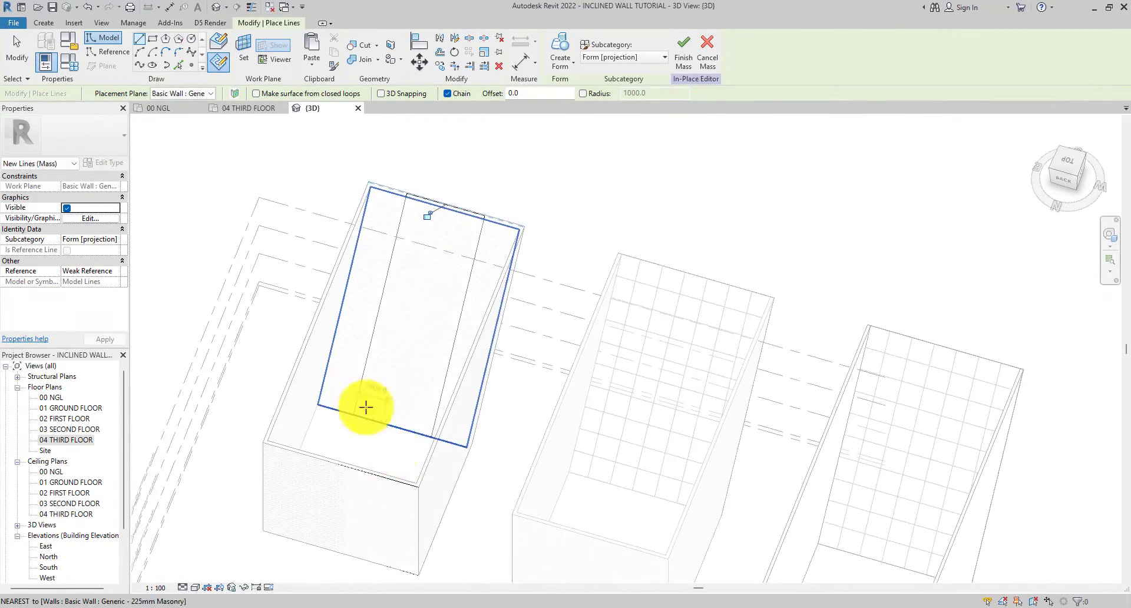
{"action": "scroll", "coordinate": [348, 416], "scroll_direction": "up", "scroll_amount": 5}
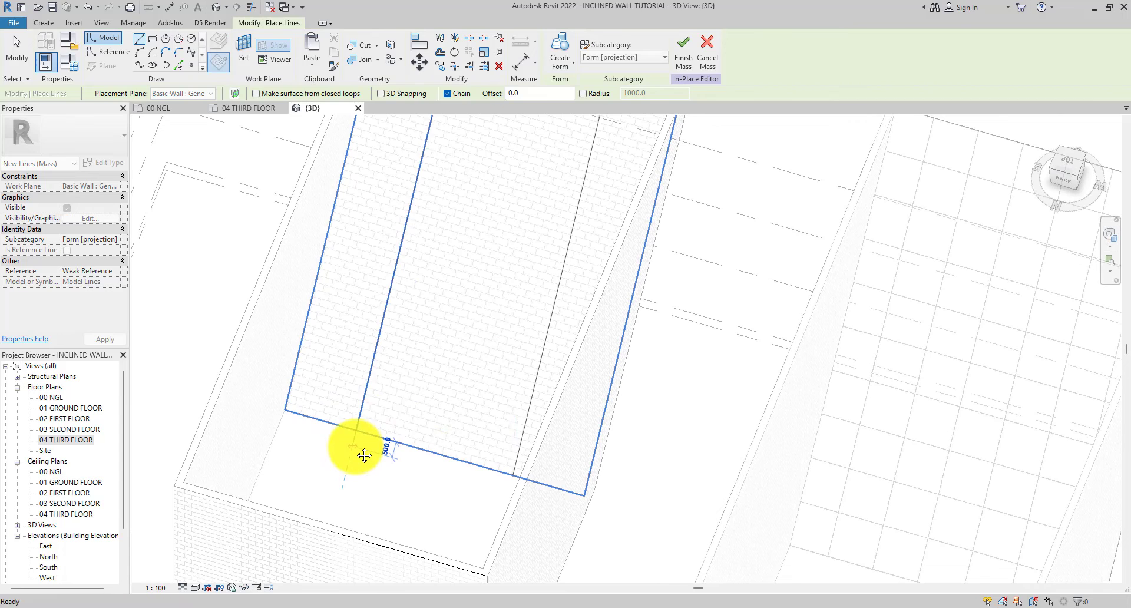
{"action": "left_click", "coordinate": [351, 424]}
{"action": "left_click", "coordinate": [507, 471]}
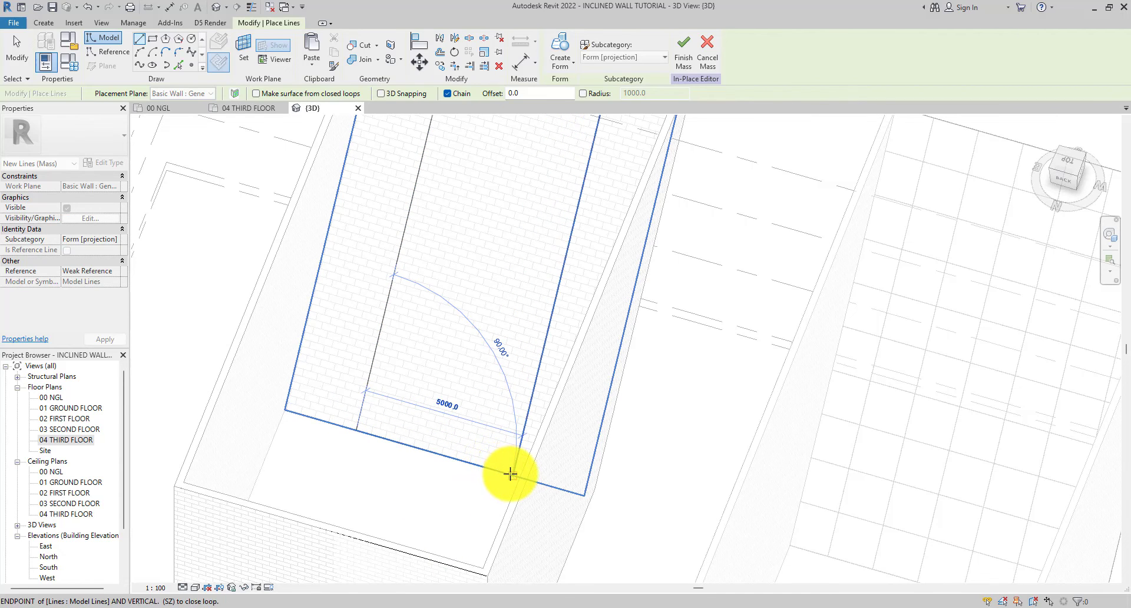
{"action": "left_click", "coordinate": [17, 52]}
- Select the closed rectangle on the inclined wall and create a void form from it through the wall
{"action": "scroll", "coordinate": [445, 322], "scroll_direction": "down", "scroll_amount": 4}
{"action": "key", "text": "Tab"}
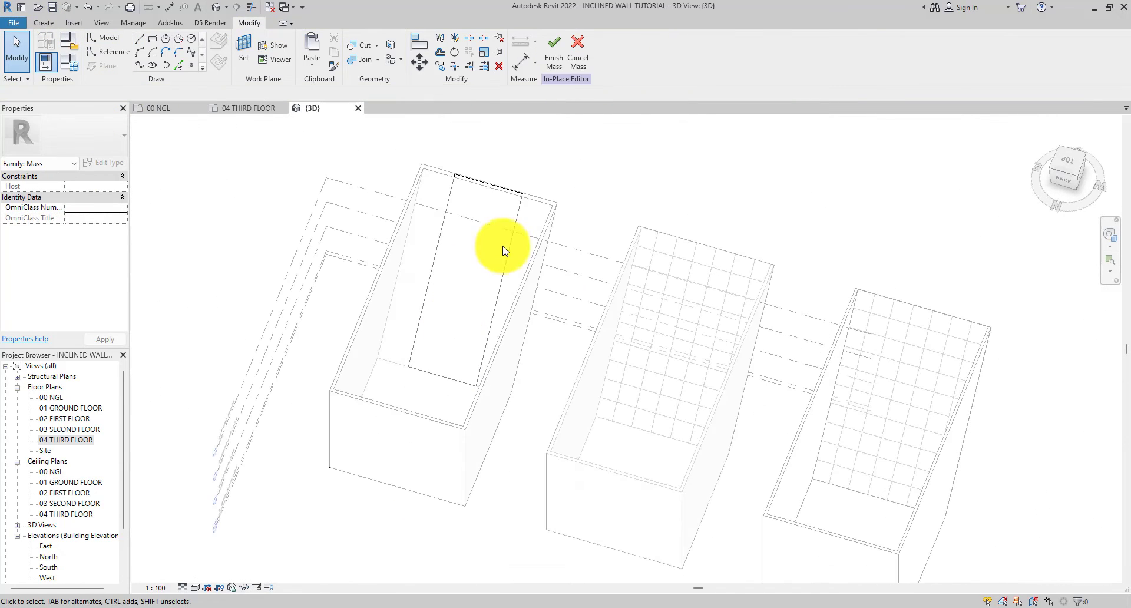
{"action": "left_click", "coordinate": [505, 193]}
{"action": "middle_click_drag", "start_coordinate": [611, 304], "coordinate": [377, 245], "text": "shift"}
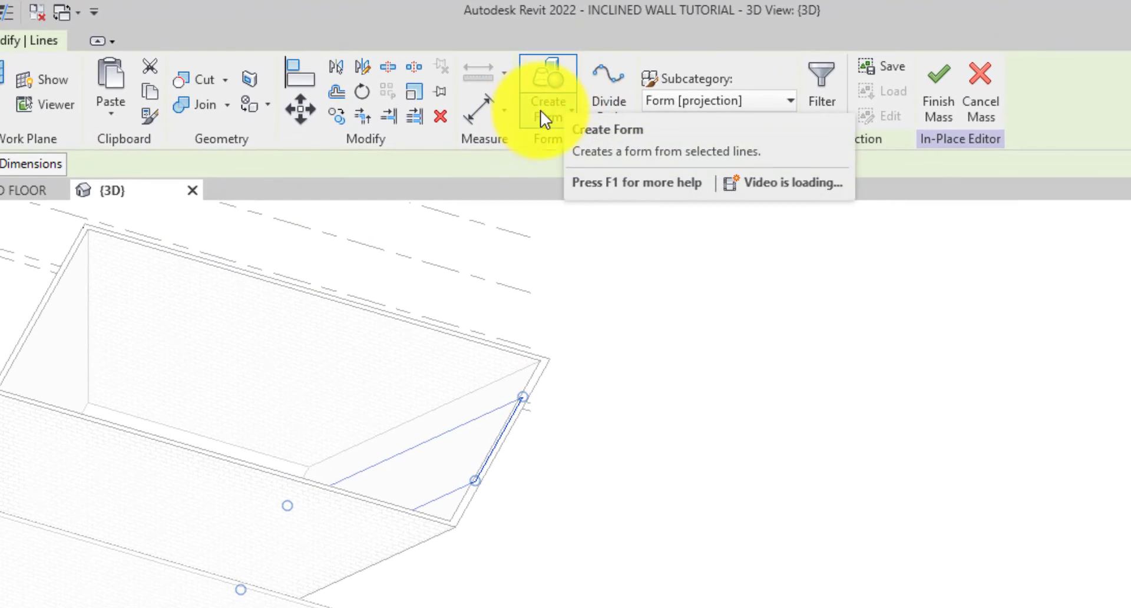
{"action": "left_click", "coordinate": [540, 109]}
{"action": "left_click", "coordinate": [592, 187]}
{"action": "middle_click_drag", "start_coordinate": [725, 417], "coordinate": [494, 273], "text": "shift"}
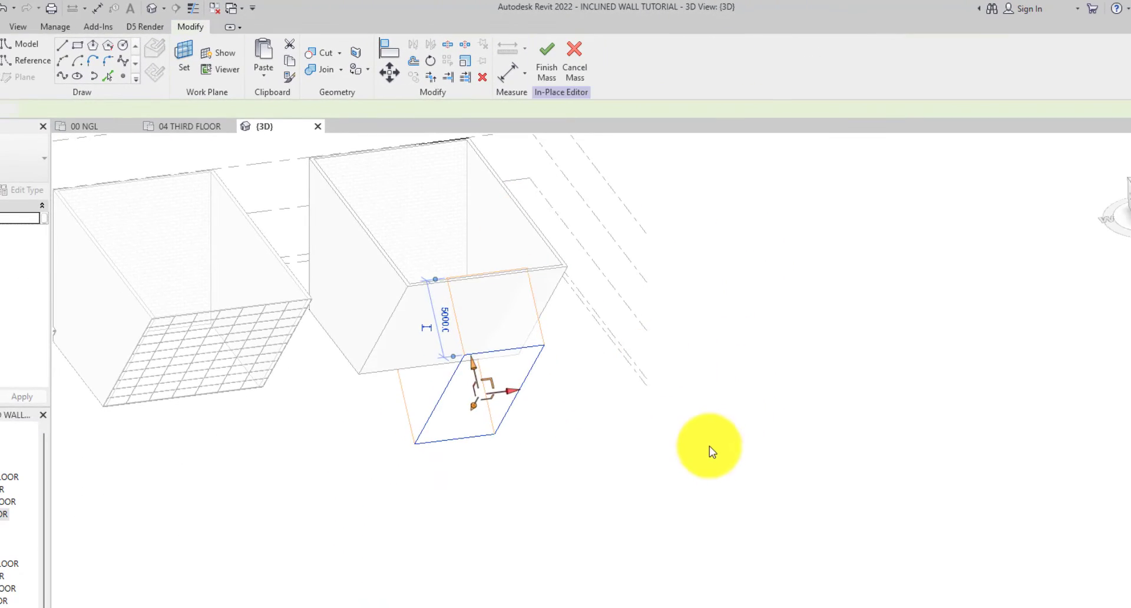
{"action": "left_click", "coordinate": [711, 452]}
{"action": "middle_click_drag", "start_coordinate": [711, 451], "coordinate": [446, 251], "text": "shift"}
{"action": "left_click", "coordinate": [443, 247]}
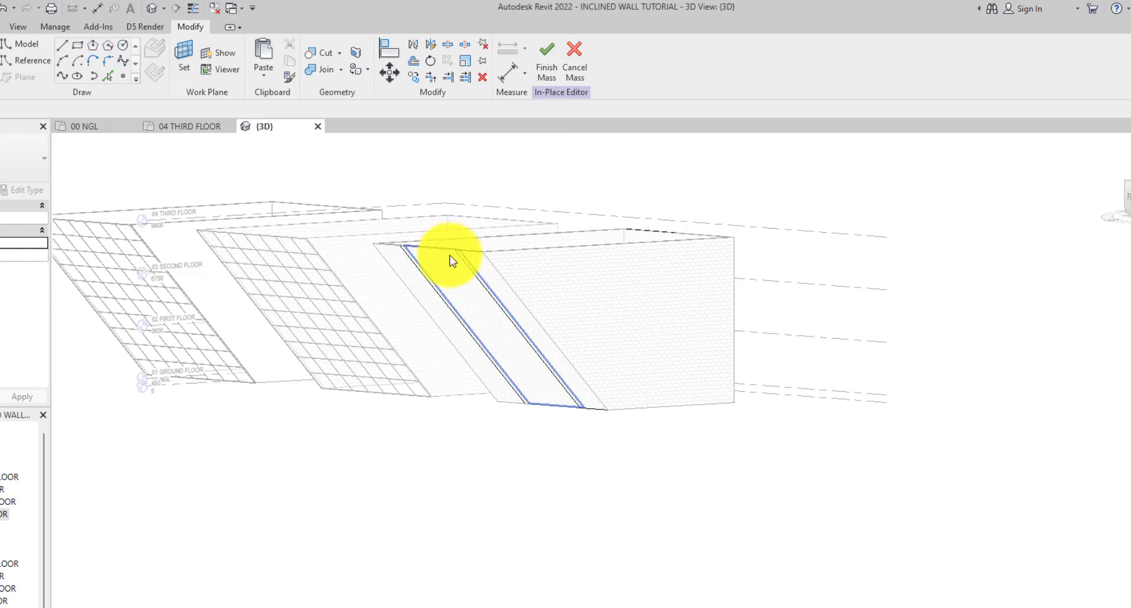
- Finish the in-place mass and check the opening in the third mass's inclined masonry wall from several angles
{"action": "middle_click_drag", "start_coordinate": [560, 399], "coordinate": [752, 412], "text": "shift"}
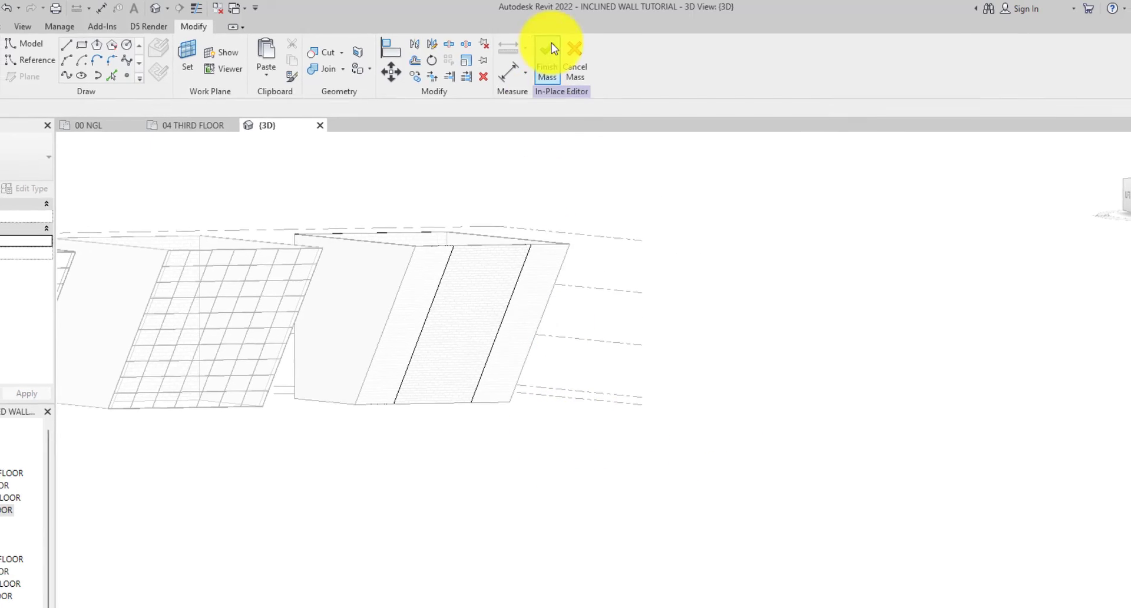
{"action": "left_click", "coordinate": [553, 51]}
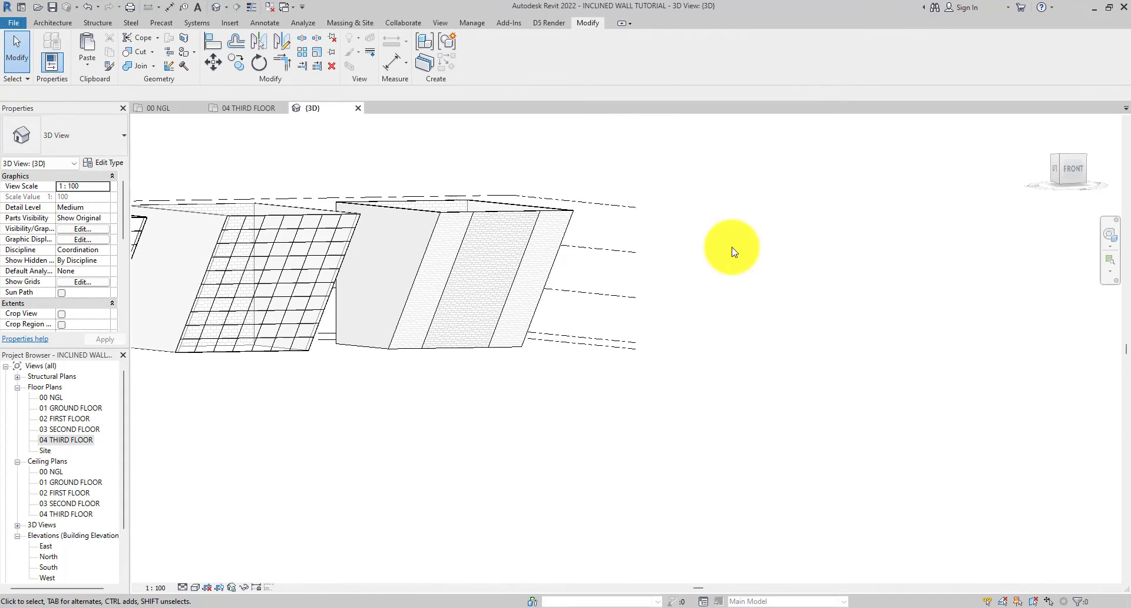
{"action": "left_click", "coordinate": [513, 227]}
{"action": "middle_click_drag", "start_coordinate": [648, 136], "coordinate": [677, 151], "text": "shift"}
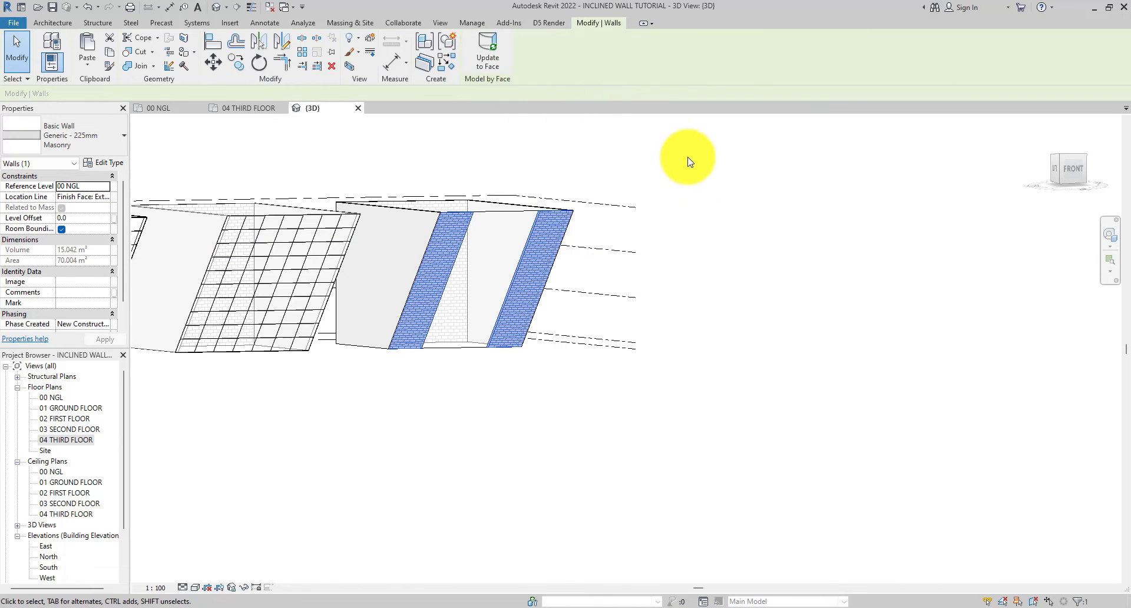
{"action": "key", "text": "Escape"}
{"action": "middle_click_drag", "start_coordinate": [733, 252], "coordinate": [480, 307], "text": "shift"}
{"action": "left_click", "coordinate": [479, 252]}
{"action": "middle_click_drag", "start_coordinate": [479, 252], "coordinate": [552, 361], "text": "shift"}
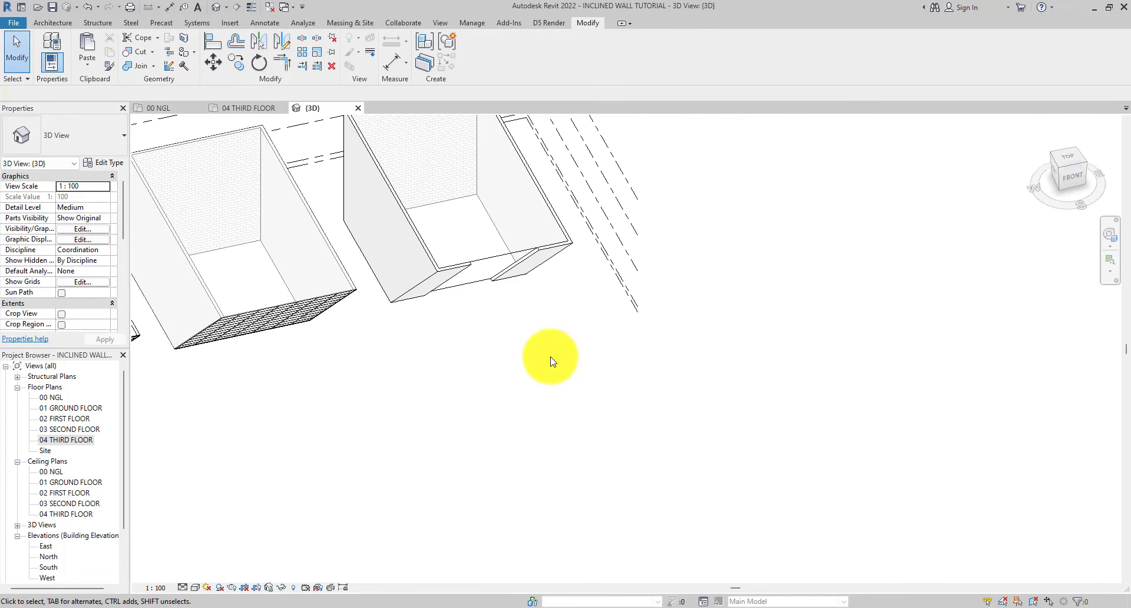
- Open the 00 NGL floor plan and examine the opening in the third mass's inclined wall
{"action": "double_click", "coordinate": [52, 398]}
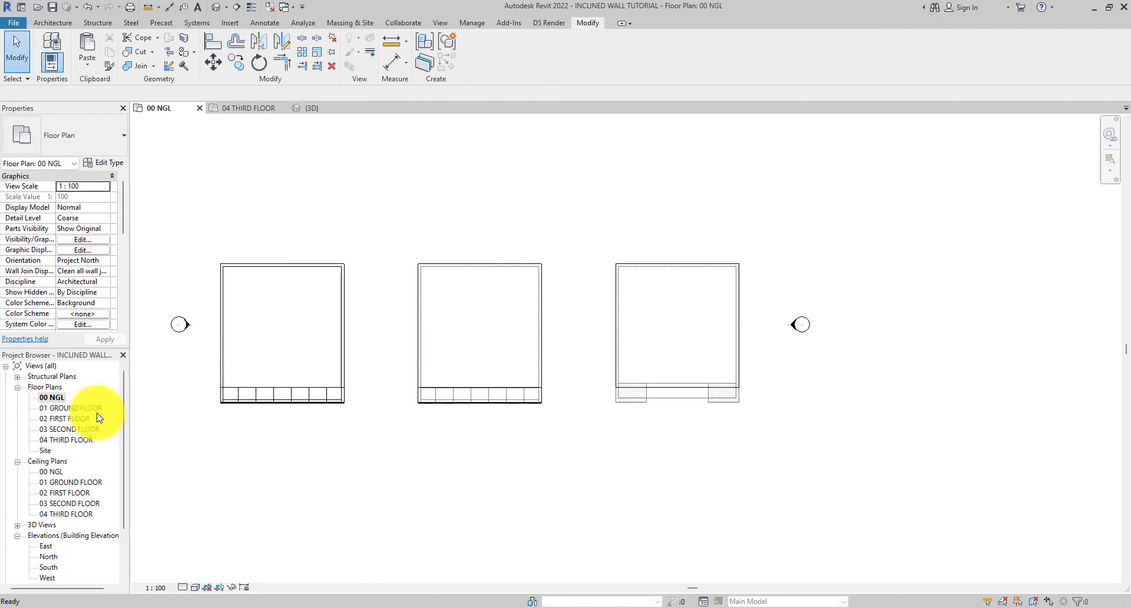
{"action": "scroll", "coordinate": [714, 399], "scroll_direction": "up", "scroll_amount": 2}
{"action": "scroll", "coordinate": [714, 398], "scroll_direction": "up", "scroll_amount": 2}
{"action": "scroll", "coordinate": [417, 386], "scroll_direction": "up", "scroll_amount": 2}
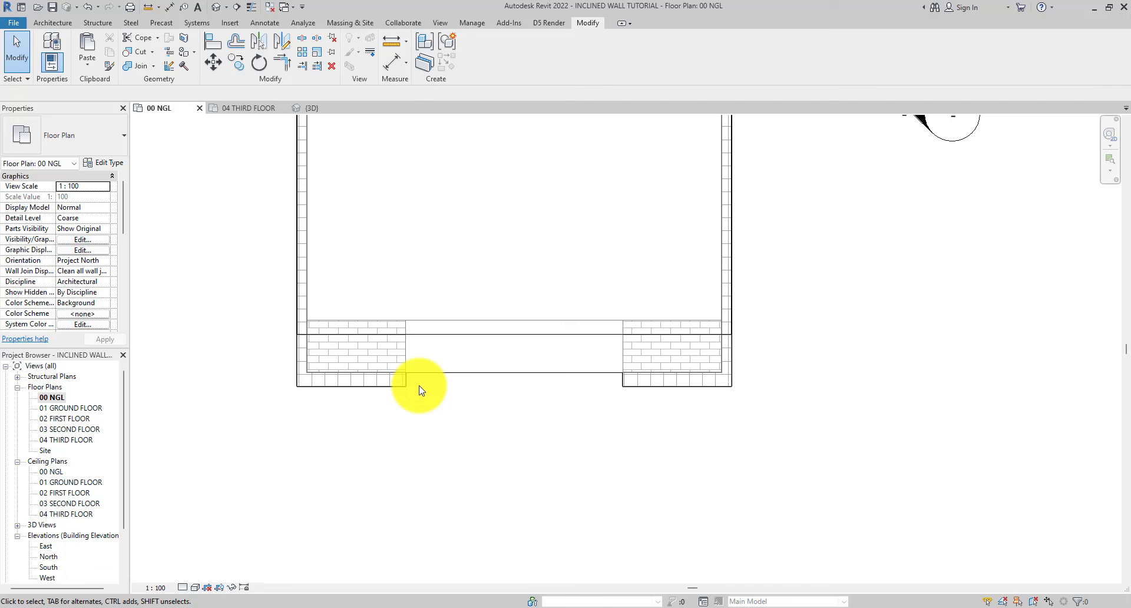
{"action": "scroll", "coordinate": [419, 390], "scroll_direction": "down", "scroll_amount": 5}
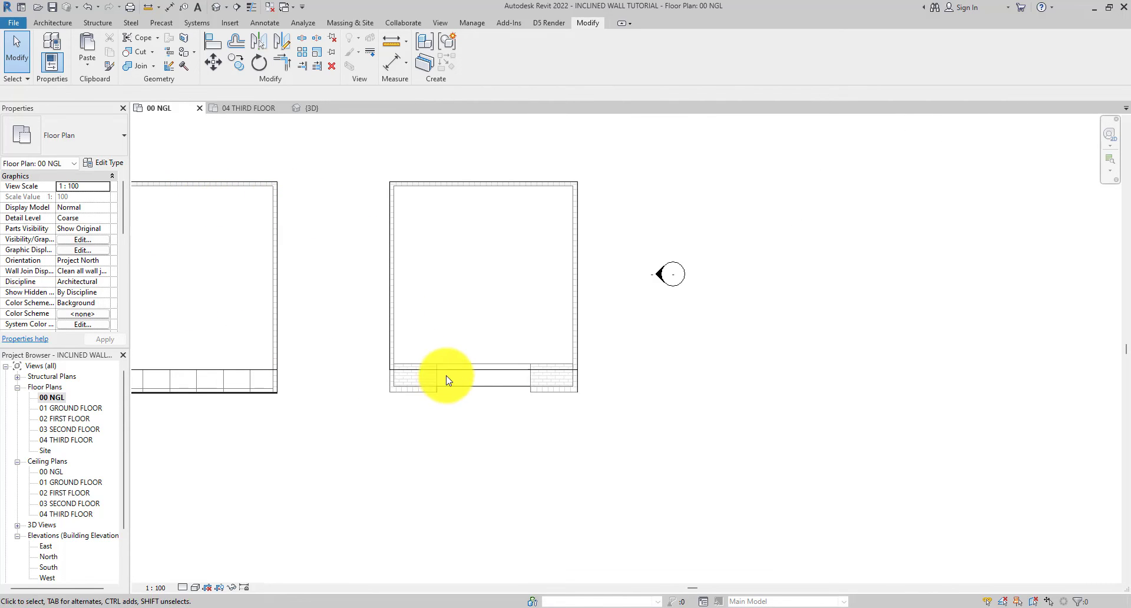
- Start an in-place component in the Mass category and name it FILL UP MASS
{"action": "left_click", "coordinate": [51, 24]}
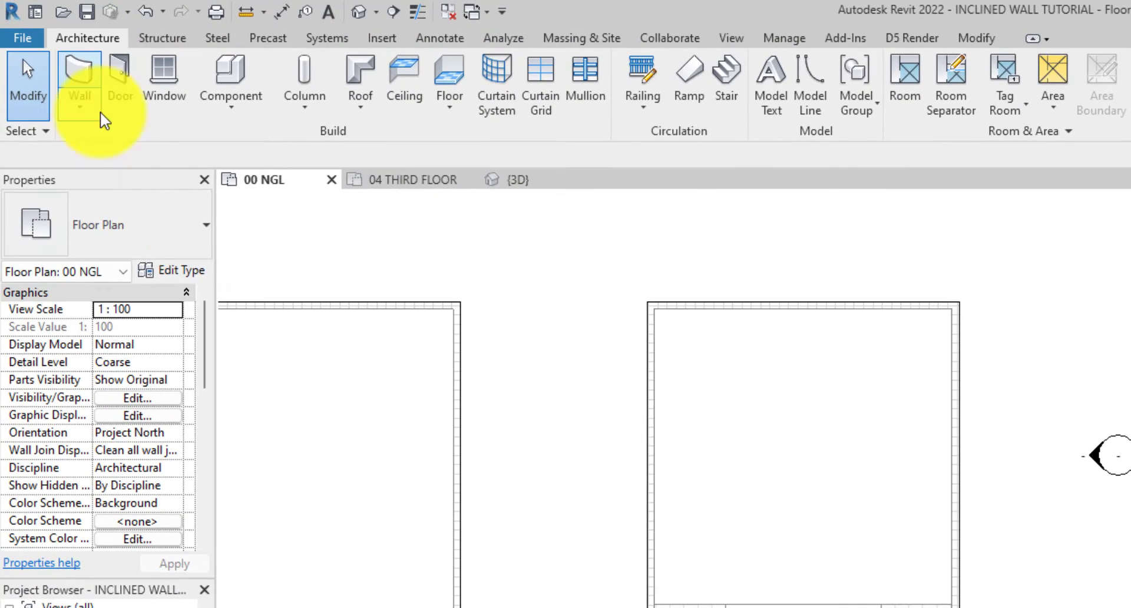
{"action": "left_click", "coordinate": [239, 108]}
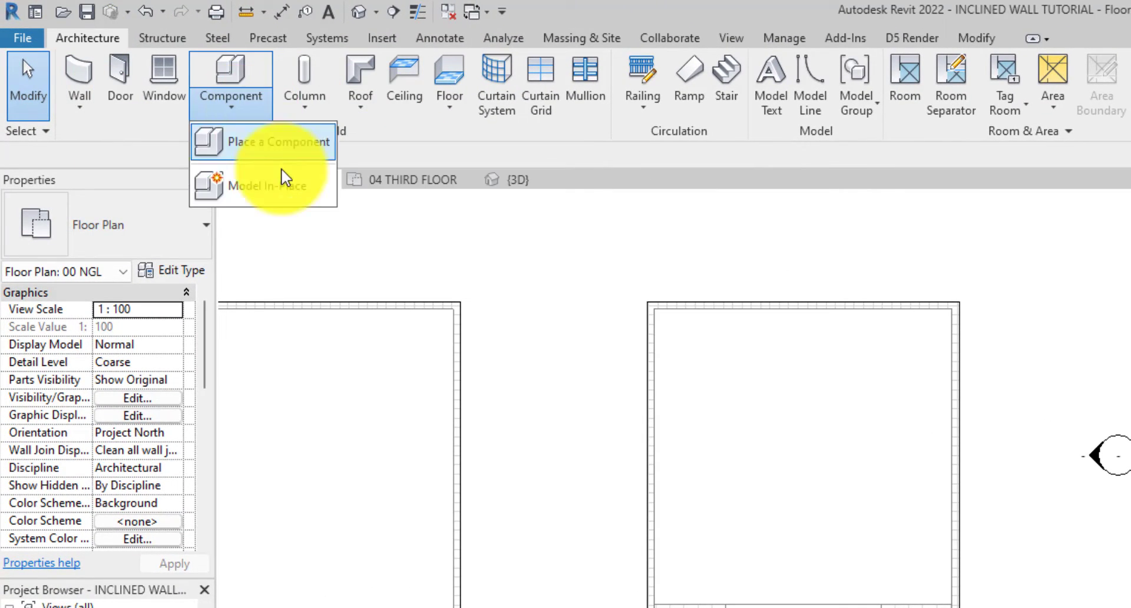
{"action": "left_click", "coordinate": [280, 182]}
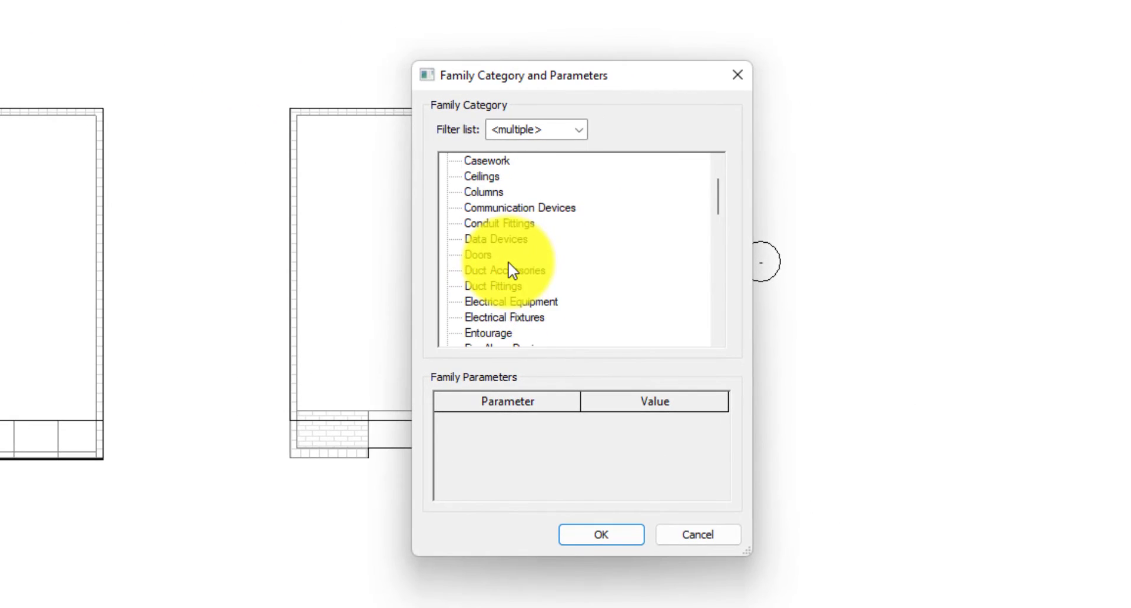
{"action": "scroll", "coordinate": [508, 263], "scroll_direction": "down", "scroll_amount": 4}
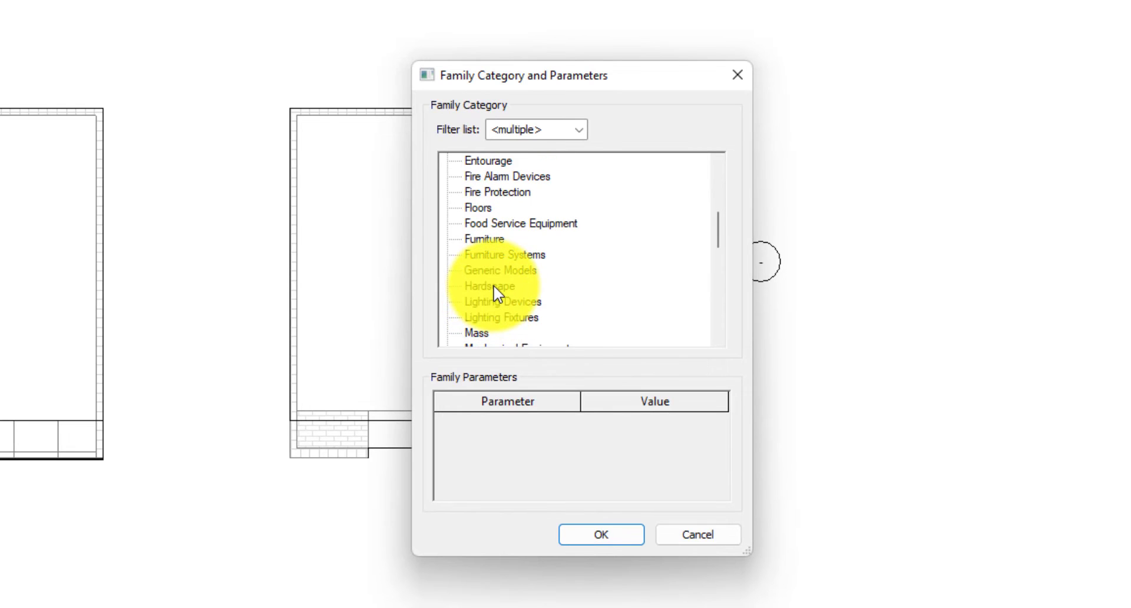
{"action": "scroll", "coordinate": [498, 283], "scroll_direction": "down", "scroll_amount": 1}
{"action": "left_click", "coordinate": [502, 319]}
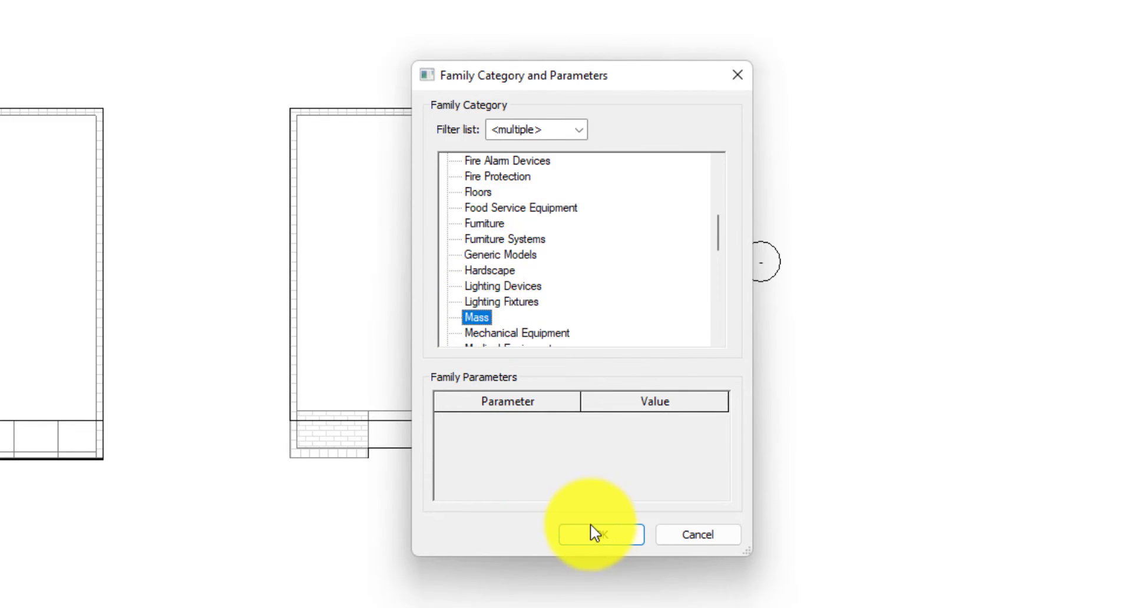
{"action": "left_click", "coordinate": [609, 536]}
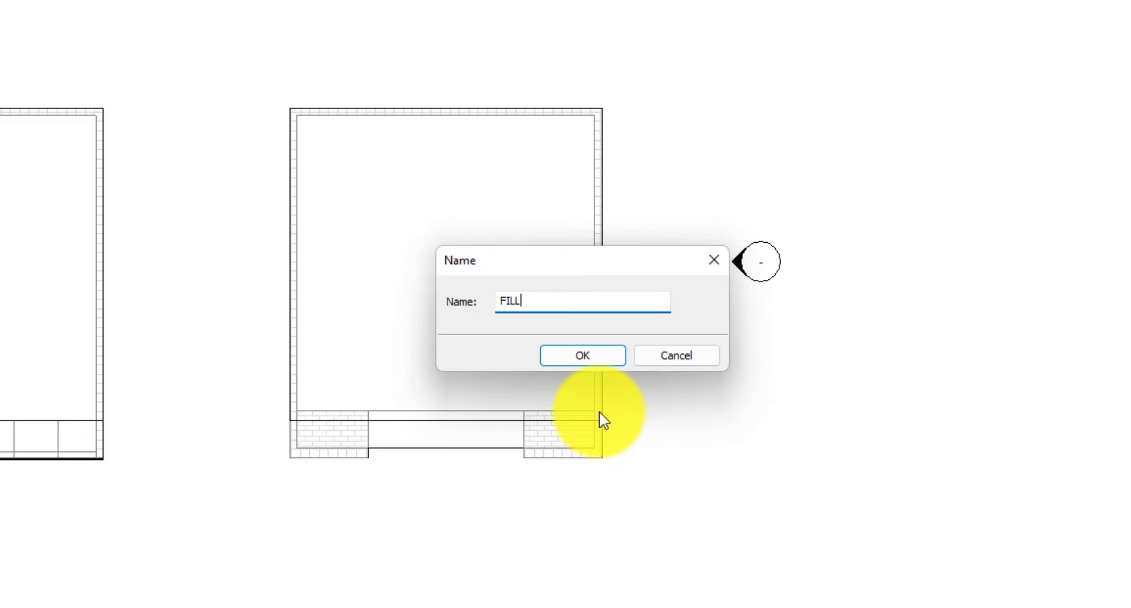
{"action": "type", "text": "FILL UP MASS"}
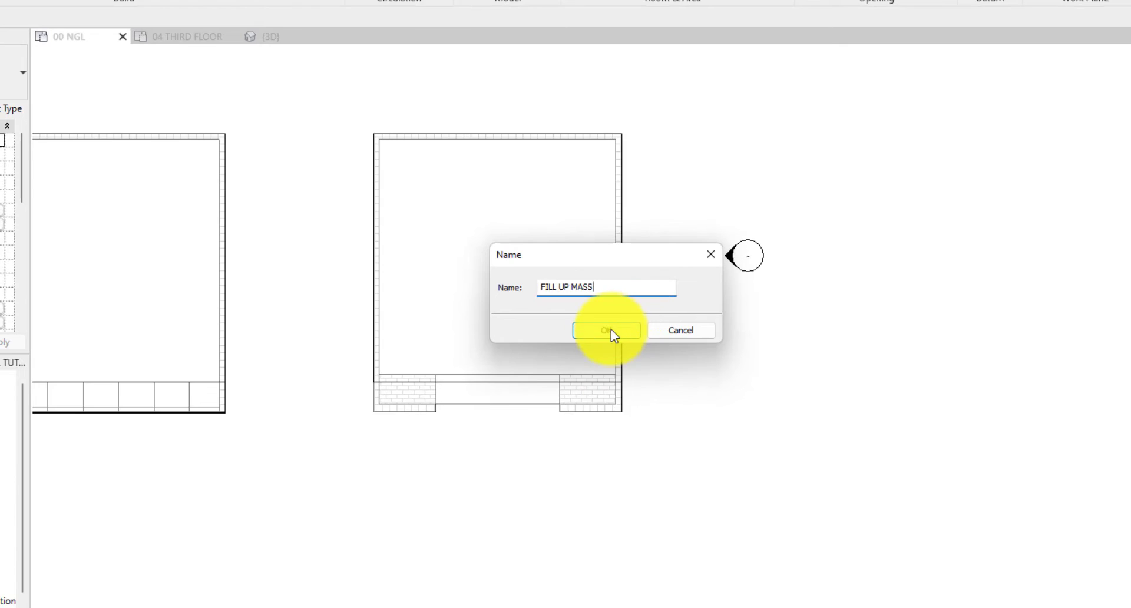
{"action": "left_click", "coordinate": [610, 331]}
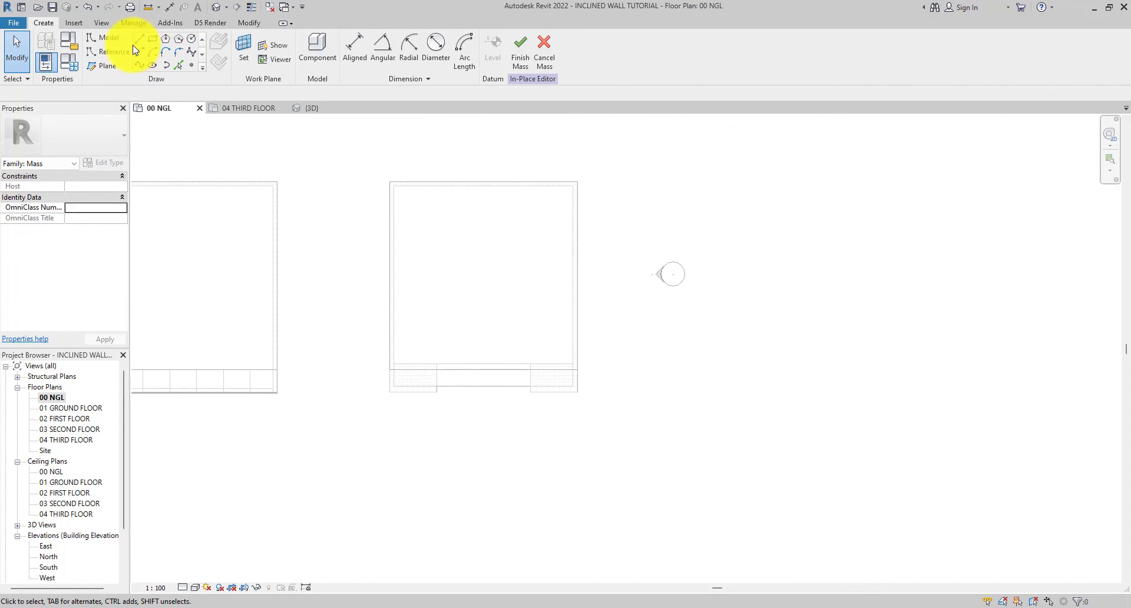
- Draw a 5000 mm model line across the third mass's opening between its two endpoints on the 00 NGL level
{"action": "left_click", "coordinate": [139, 39]}
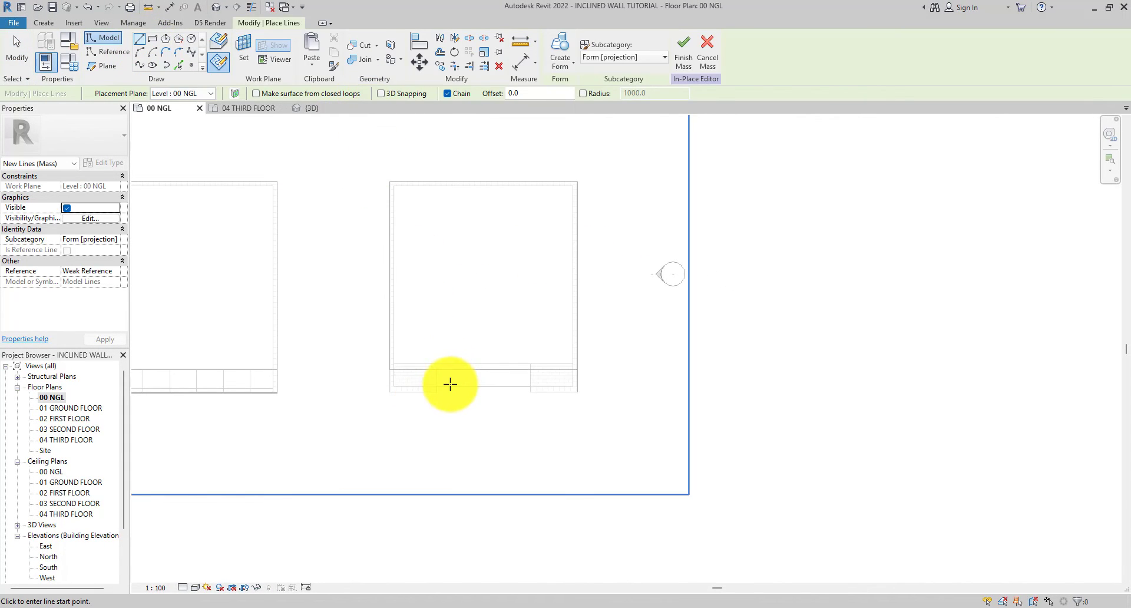
{"action": "scroll", "coordinate": [449, 384], "scroll_direction": "up", "scroll_amount": 3}
{"action": "scroll", "coordinate": [436, 363], "scroll_direction": "up", "scroll_amount": 2}
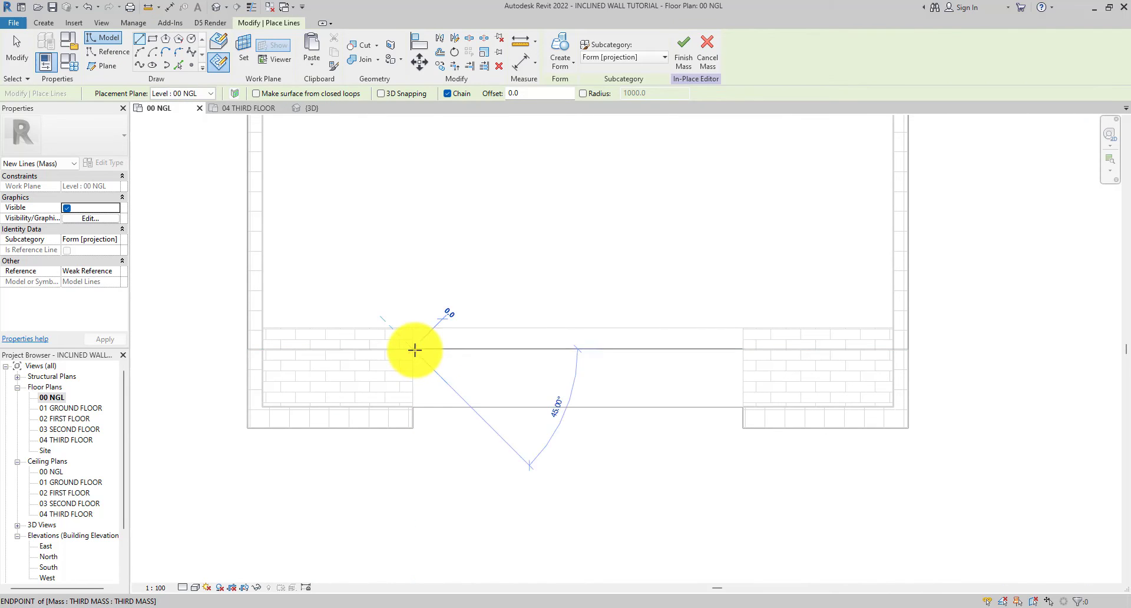
{"action": "left_click", "coordinate": [414, 350]}
{"action": "left_click", "coordinate": [742, 350]}
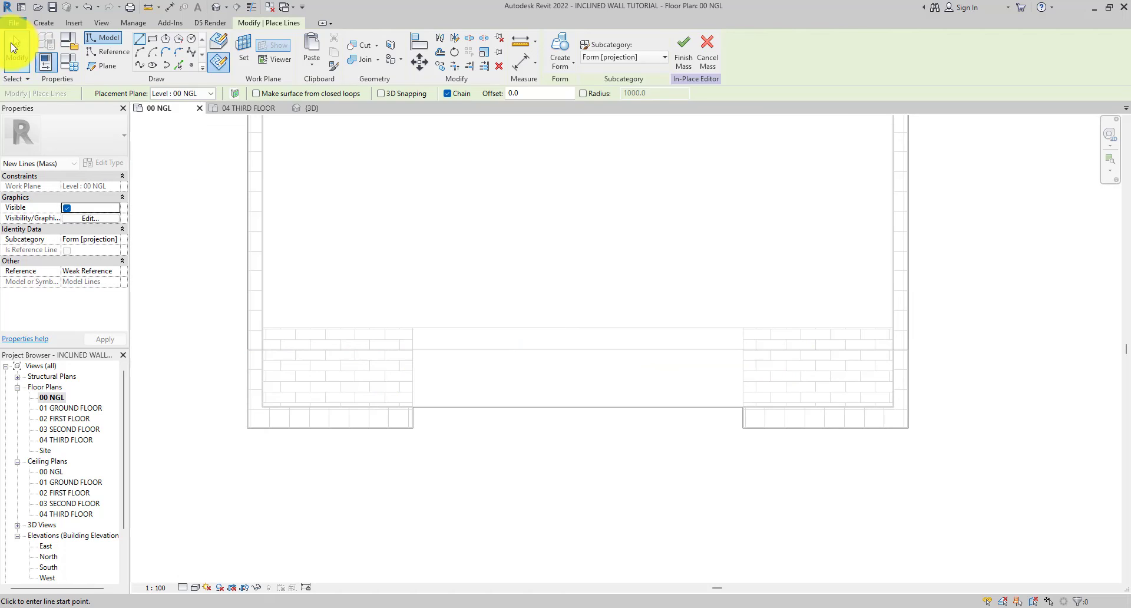
{"action": "left_click", "coordinate": [17, 50]}
- Copy the model line across the opening and paste it, aligned, onto the 04 THIRD FLOOR level
{"action": "left_click", "coordinate": [437, 351]}
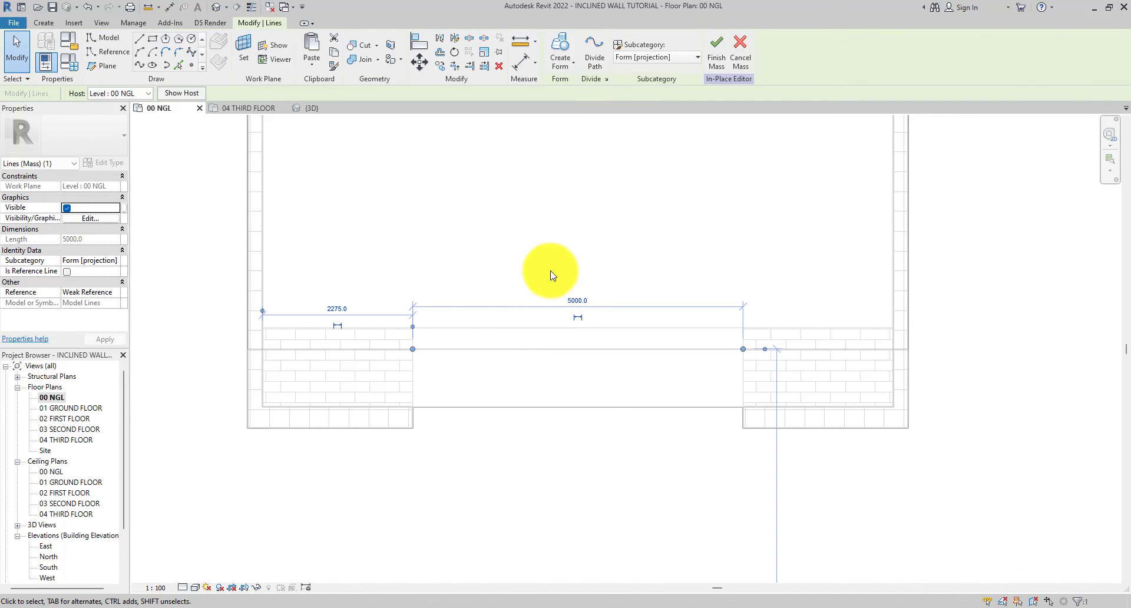
{"action": "left_click", "coordinate": [334, 54]}
{"action": "double_click", "coordinate": [83, 441]}
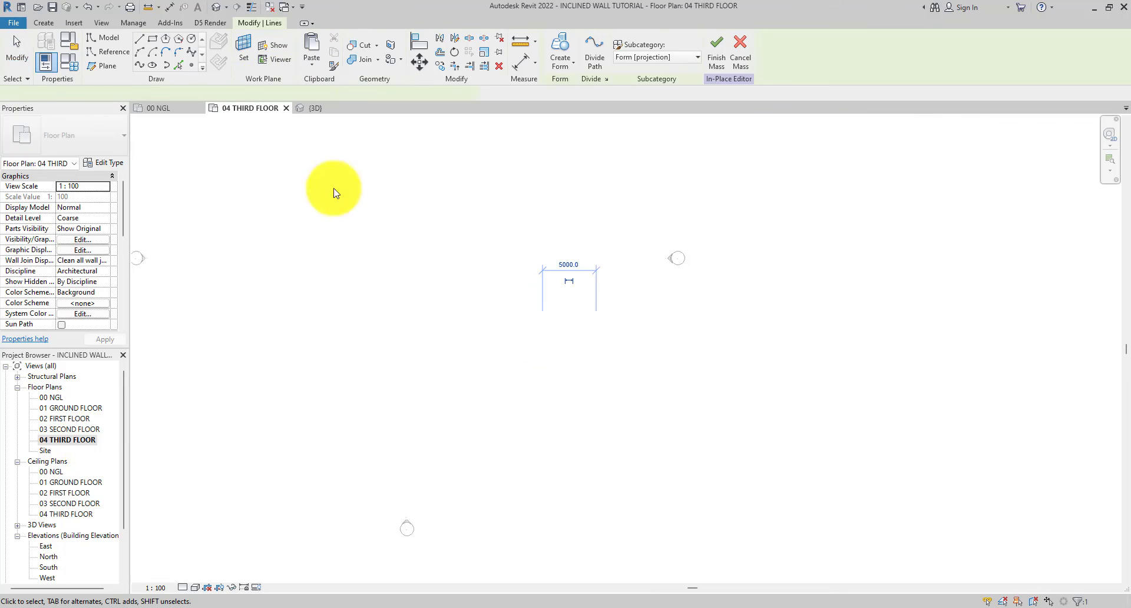
{"action": "left_click", "coordinate": [314, 68]}
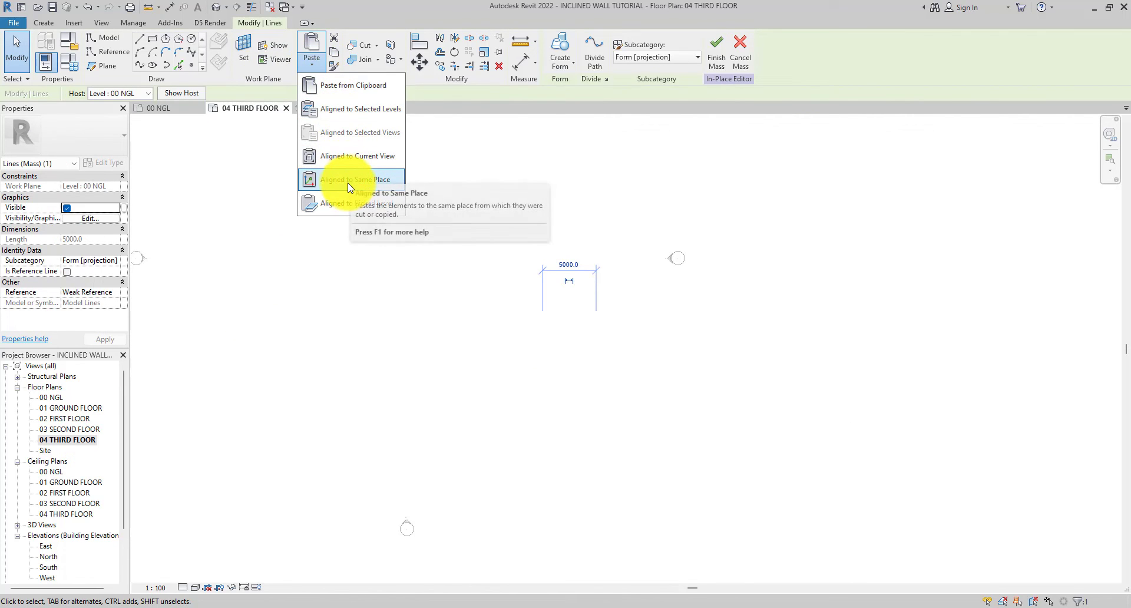
{"action": "left_click", "coordinate": [561, 329]}
- Move the pasted line on the 04 THIRD FLOOR plan 9900 mm straight down, to the inclined wall's upper edge
{"action": "scroll", "coordinate": [576, 325], "scroll_direction": "down", "scroll_amount": 2}
{"action": "left_click", "coordinate": [576, 315]}
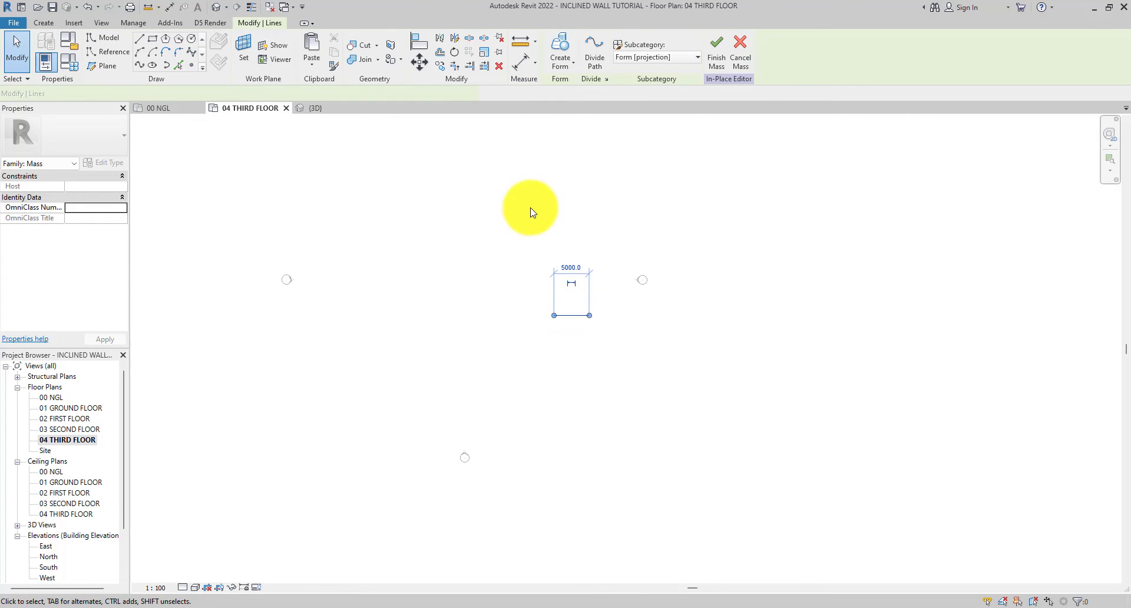
{"action": "left_click", "coordinate": [419, 62]}
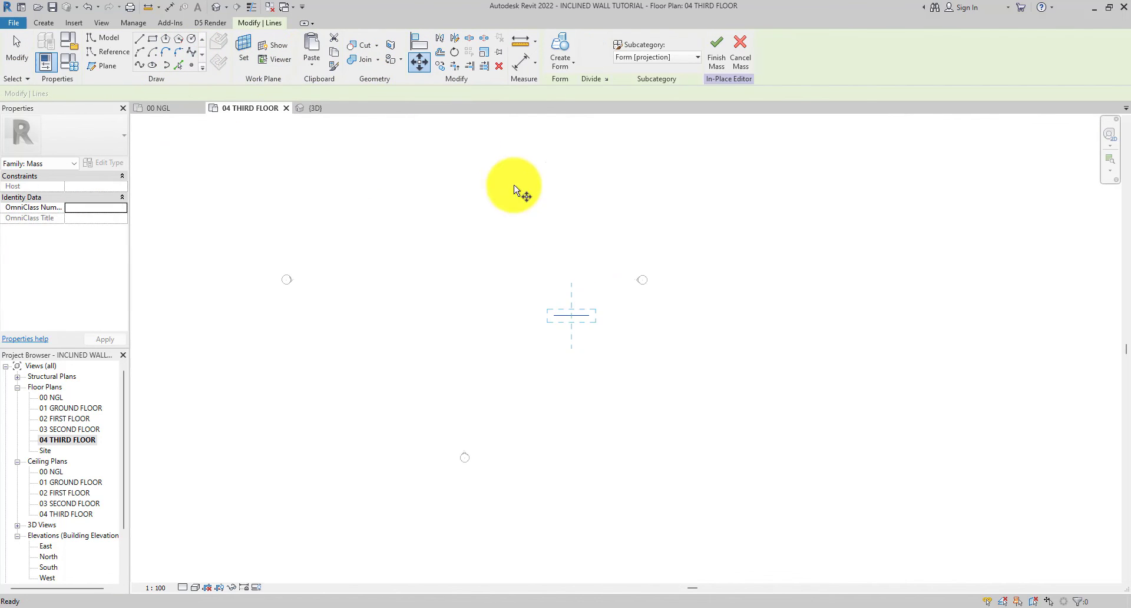
{"action": "scroll", "coordinate": [600, 309], "scroll_direction": "up", "scroll_amount": 2}
{"action": "left_click", "coordinate": [588, 315]}
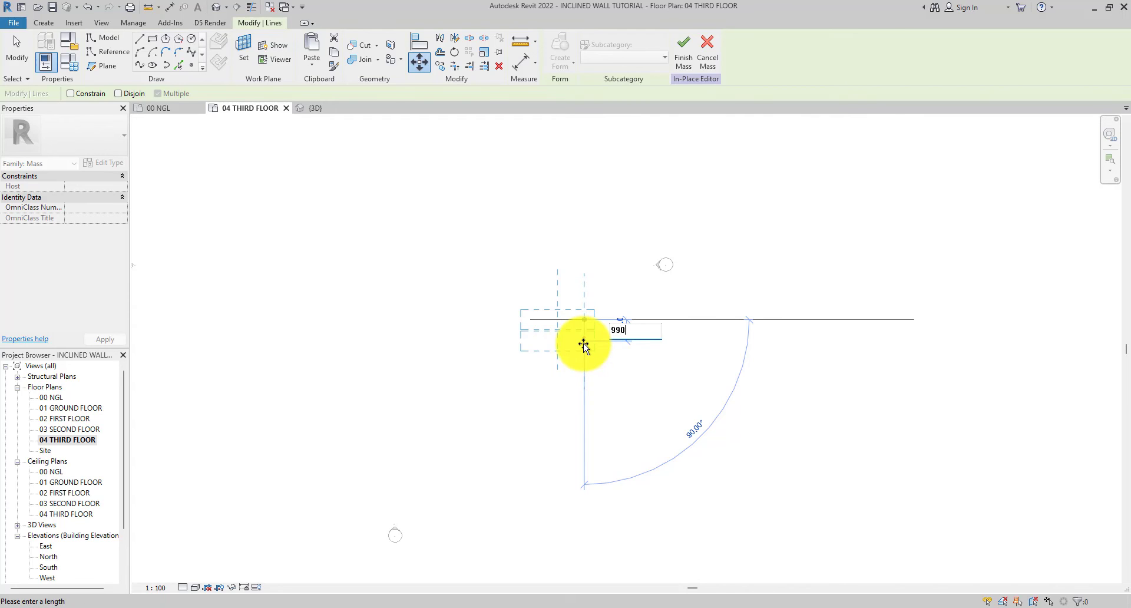
{"action": "type", "text": "9900"}
{"action": "key", "text": "Return"}
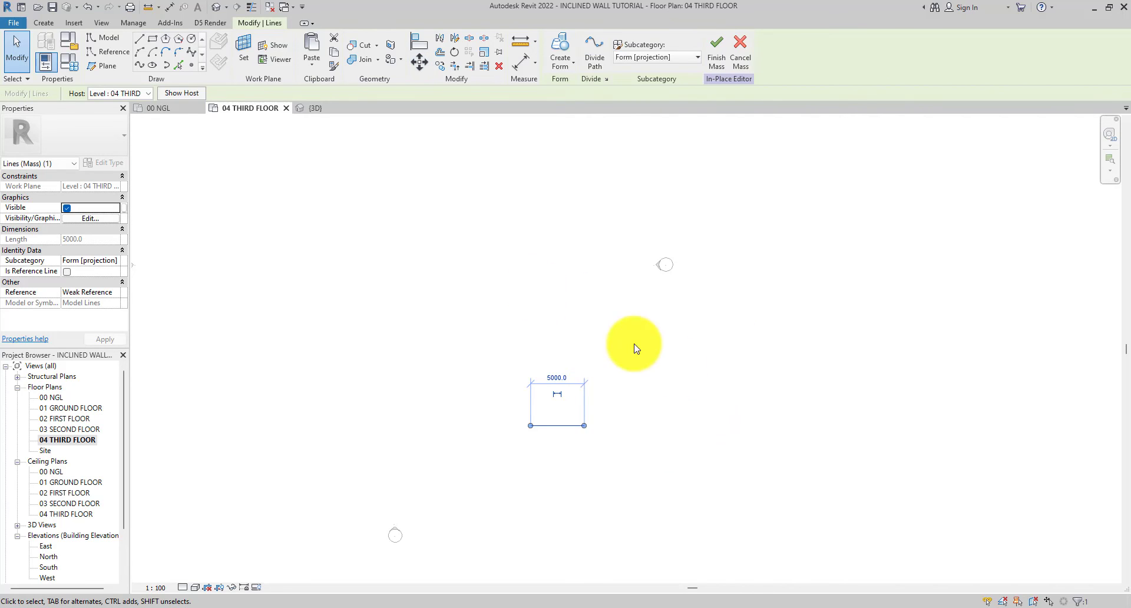
{"action": "left_click", "coordinate": [412, 241]}
- In the 3D view, create a form from the upper and lower lines of the opening, choosing the planar surface option
{"action": "left_click", "coordinate": [215, 8]}
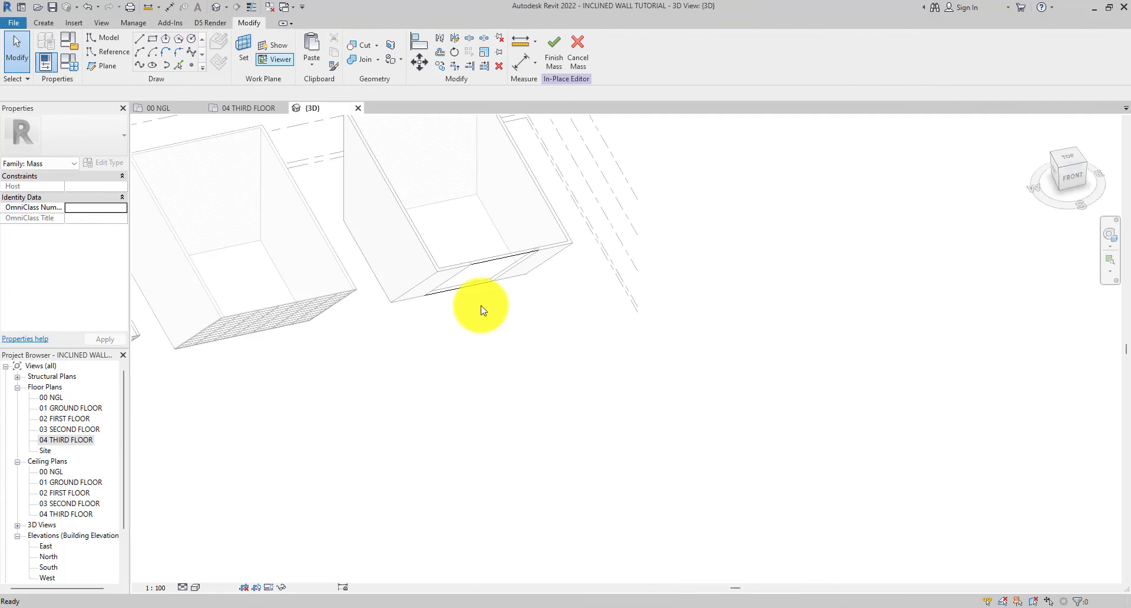
{"action": "middle_click_drag", "start_coordinate": [538, 384], "coordinate": [379, 295], "text": "shift"}
{"action": "left_click", "coordinate": [543, 344]}
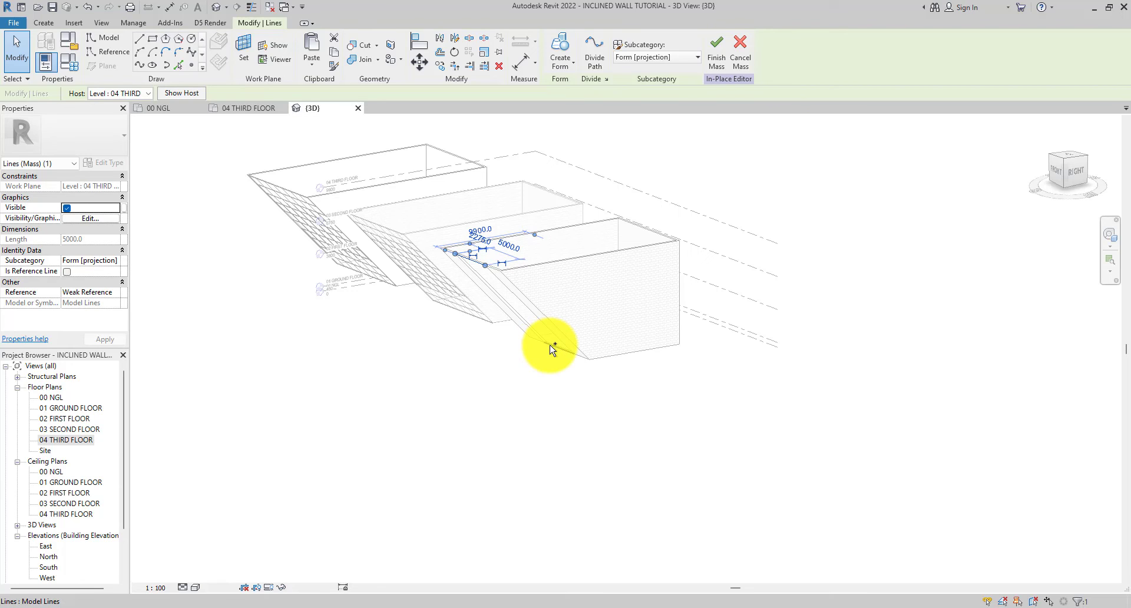
{"action": "left_click", "coordinate": [552, 347], "text": "ctrl"}
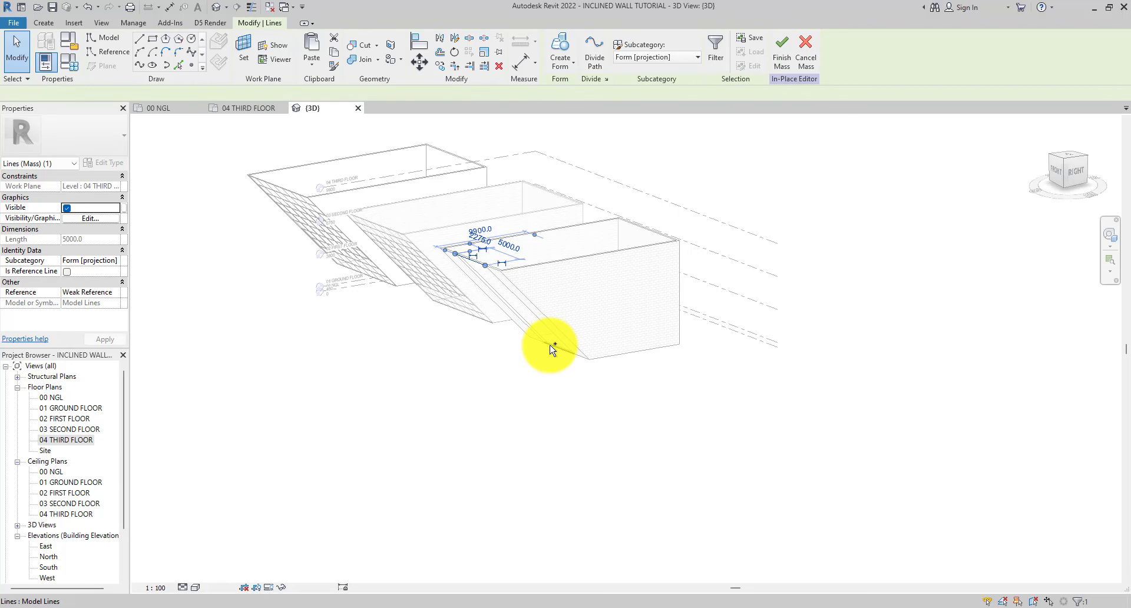
{"action": "left_click", "coordinate": [570, 50]}
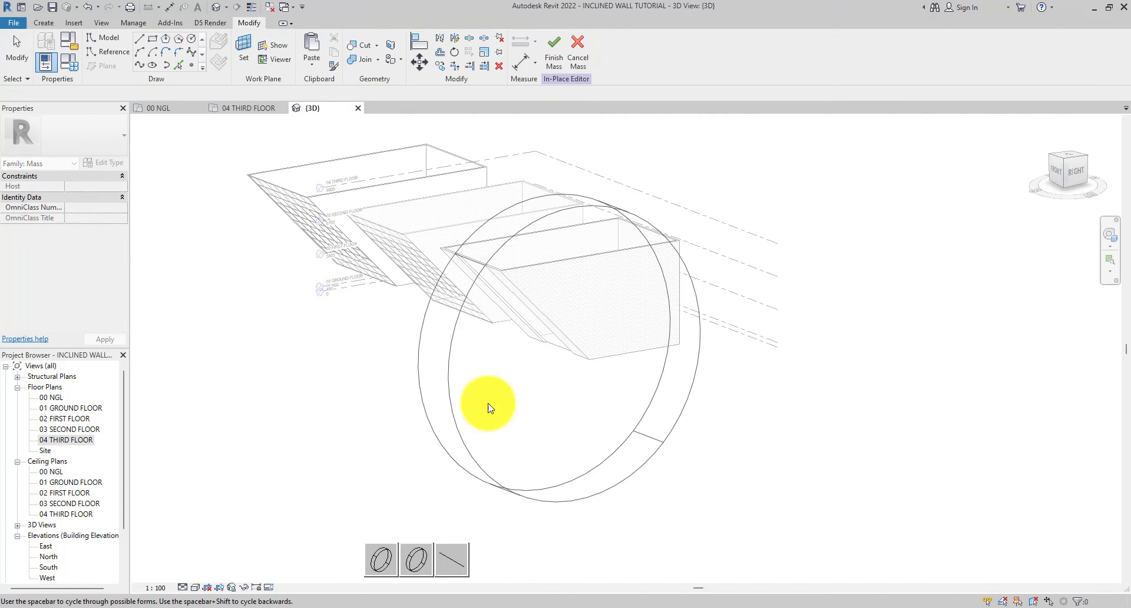
{"action": "left_click", "coordinate": [454, 564]}
- Finish the in-place fill-up mass and dismiss the warning
{"action": "middle_click_drag", "start_coordinate": [429, 484], "coordinate": [589, 495], "text": "shift"}
{"action": "left_click", "coordinate": [555, 62]}
{"action": "scroll", "coordinate": [505, 328], "scroll_direction": "up", "scroll_amount": 4}
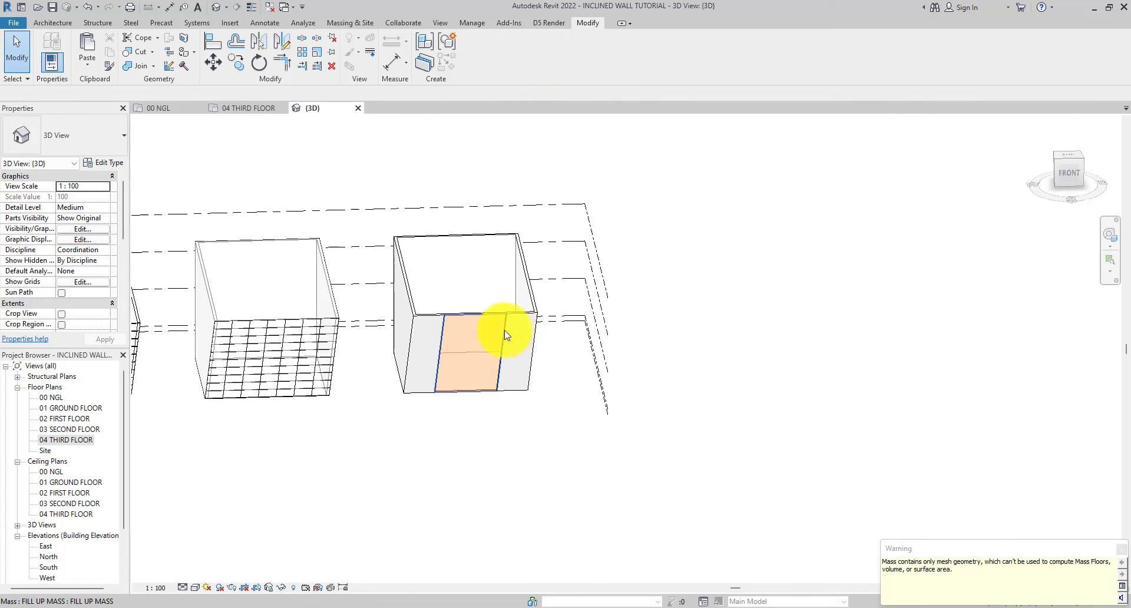
{"action": "left_click", "coordinate": [527, 498]}
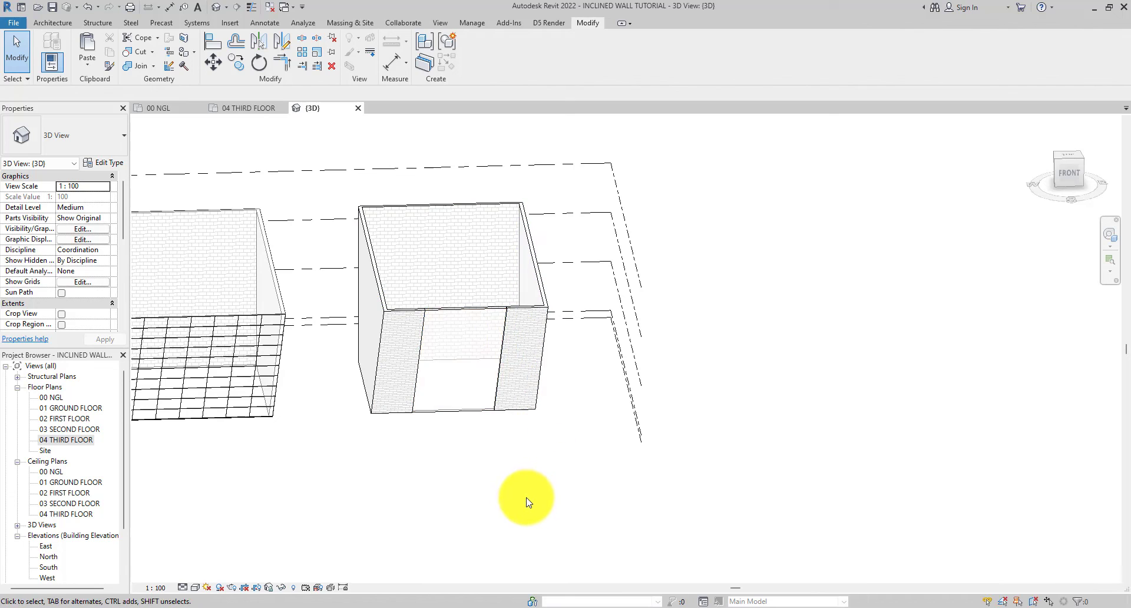
- Inspect the third mass and the fill-up mass in its opening from several angles, selecting each in turn
{"action": "left_click", "coordinate": [522, 225]}
{"action": "middle_click_drag", "start_coordinate": [505, 330], "coordinate": [637, 376], "text": "shift"}
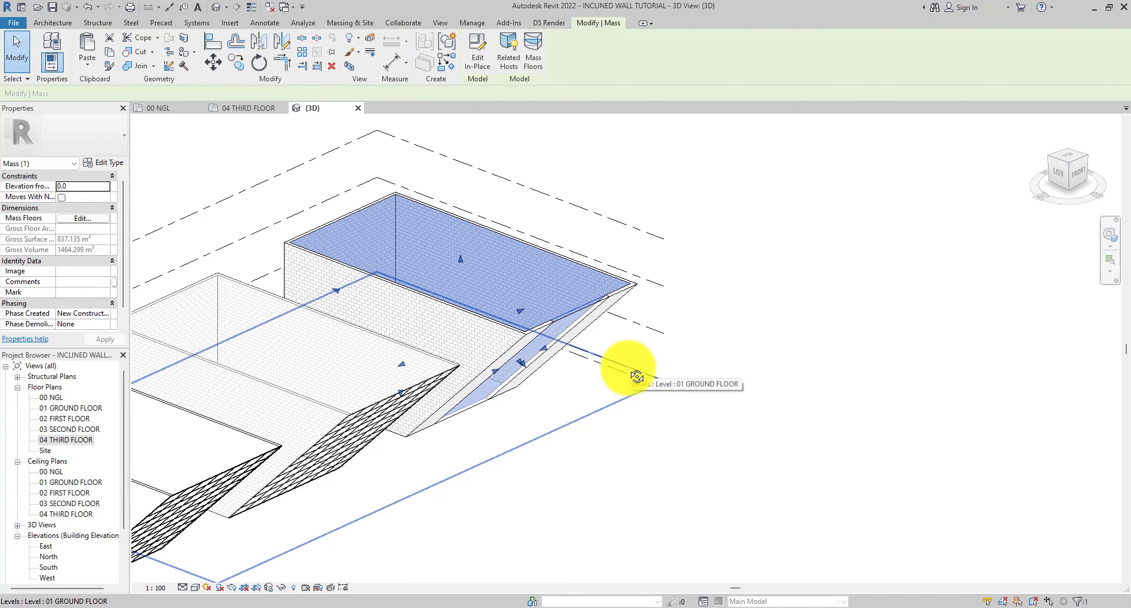
{"action": "key", "text": "Escape"}
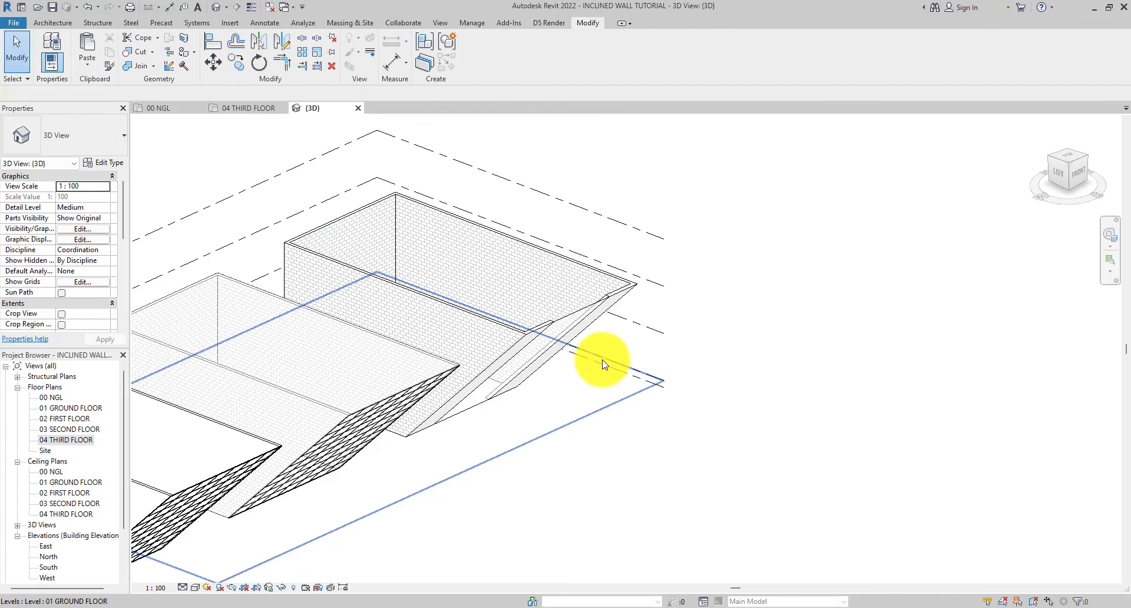
{"action": "middle_click_drag", "start_coordinate": [661, 303], "coordinate": [580, 463], "text": "shift"}
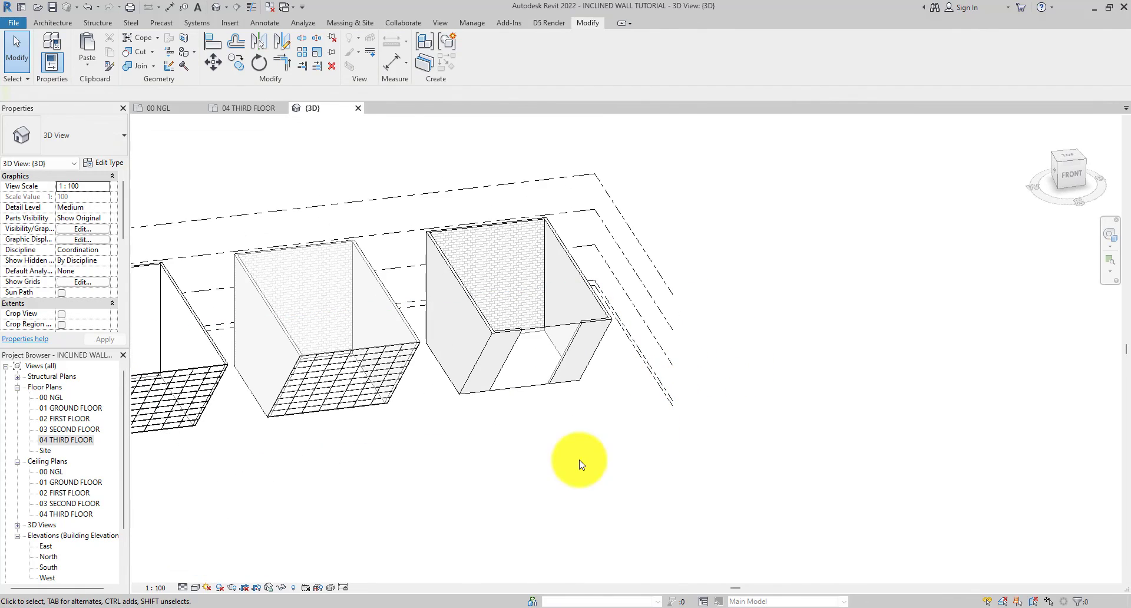
{"action": "left_click", "coordinate": [542, 330]}
{"action": "middle_click_drag", "start_coordinate": [581, 374], "coordinate": [727, 430], "text": "shift"}
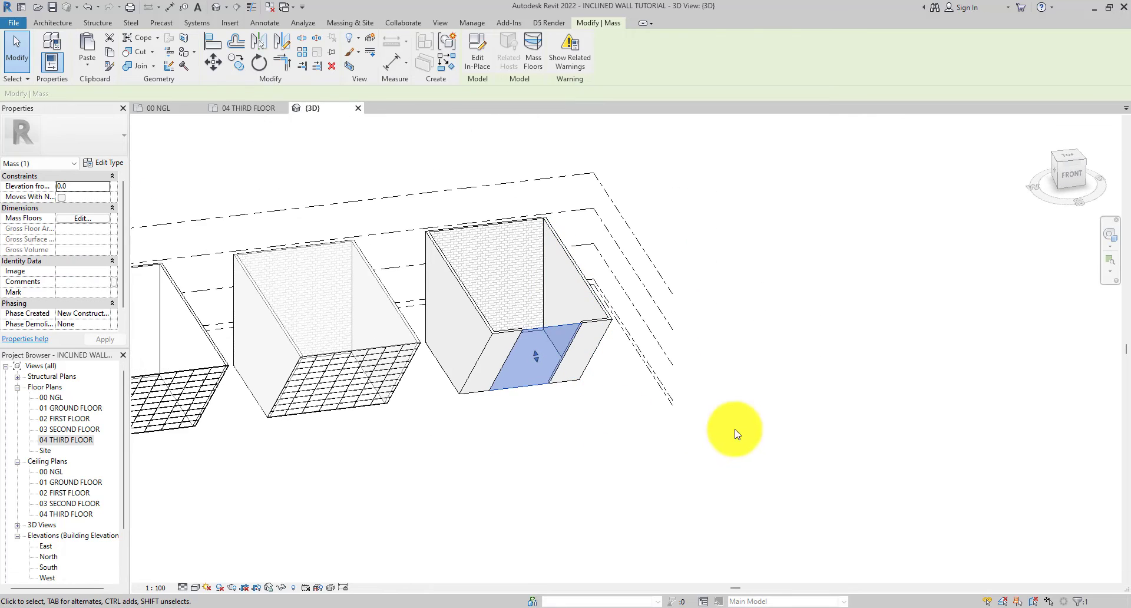
{"action": "left_click", "coordinate": [773, 442]}
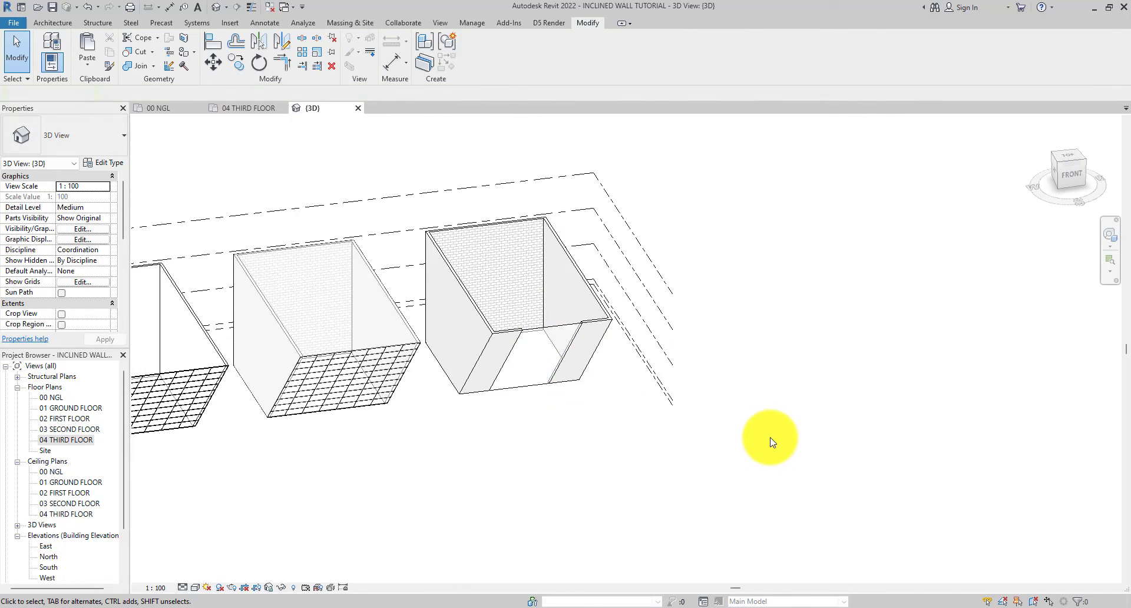
- Place a 1500 x 1500mm curtain system on the inclined face of the fill-up mass, leave the command and check the result
{"action": "left_click", "coordinate": [52, 23]}
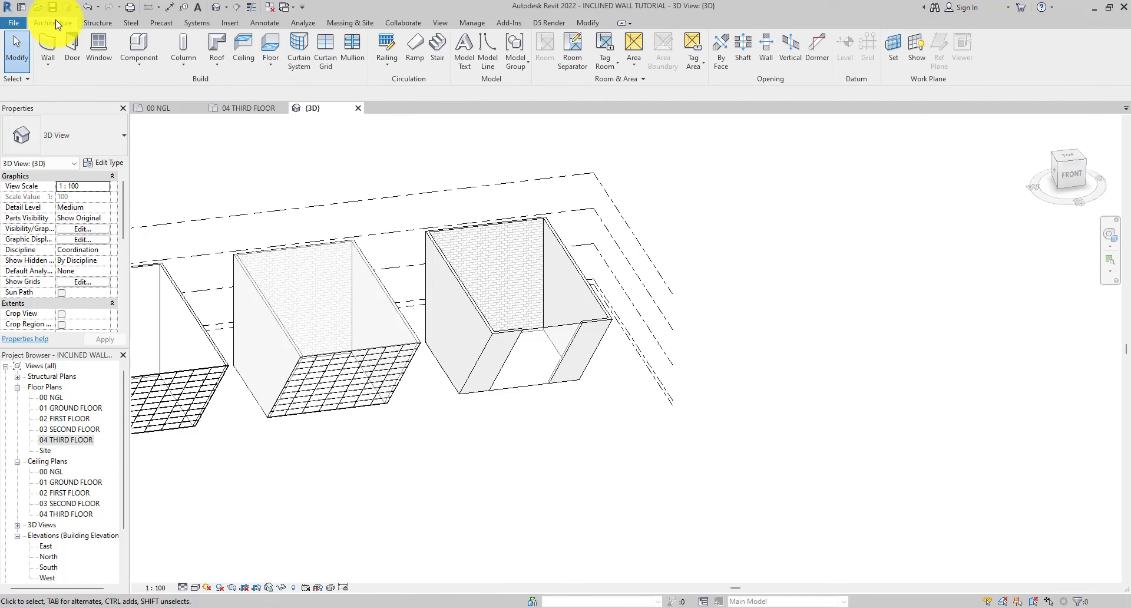
{"action": "left_click", "coordinate": [300, 54]}
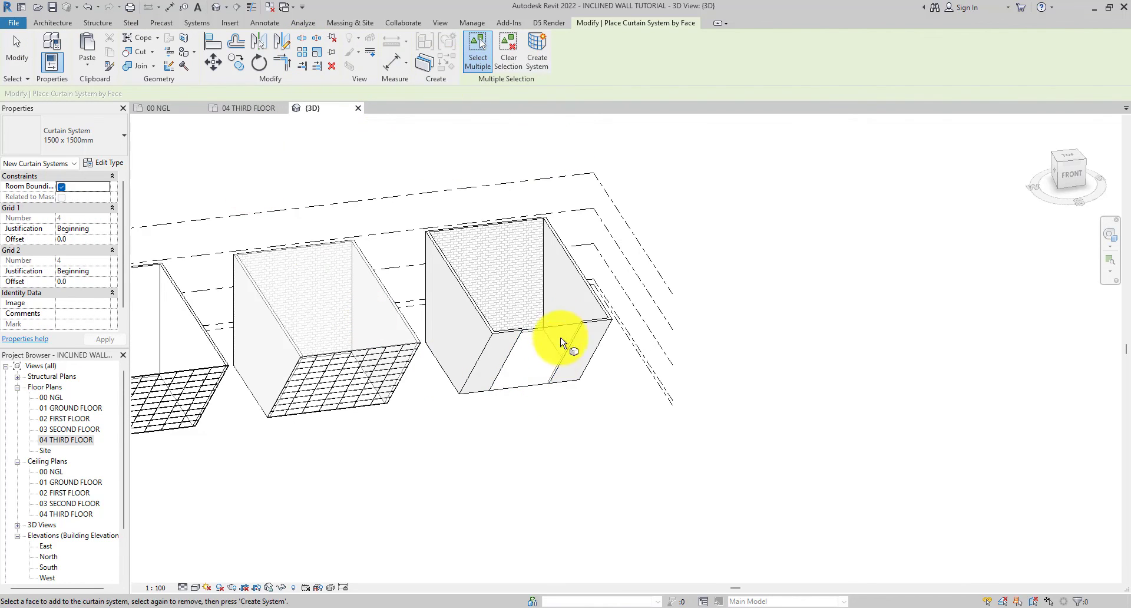
{"action": "left_click", "coordinate": [564, 329]}
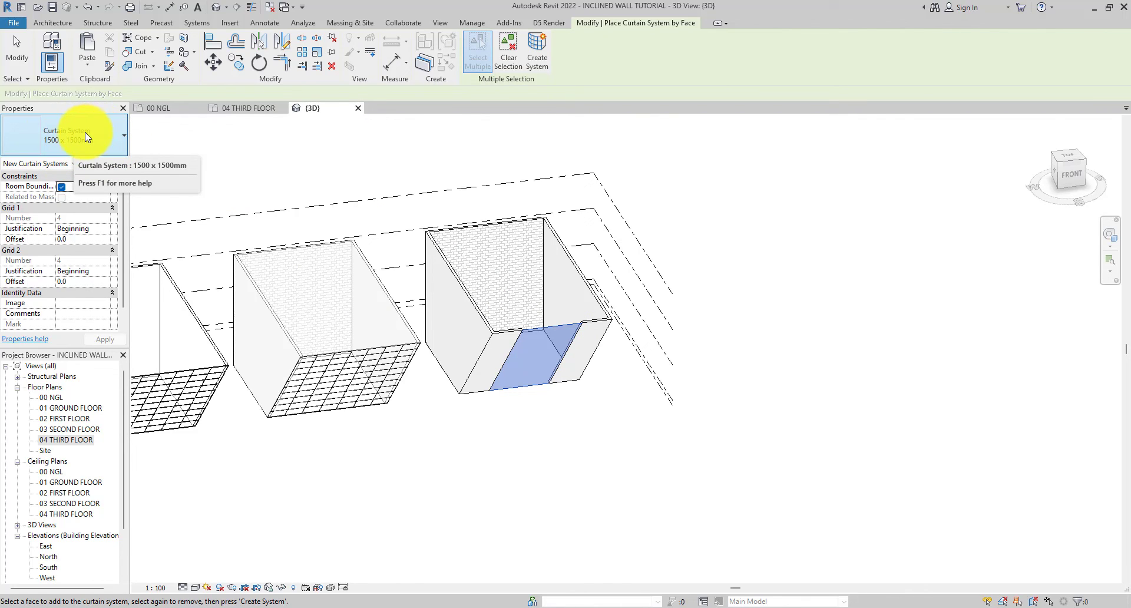
{"action": "left_click", "coordinate": [537, 54]}
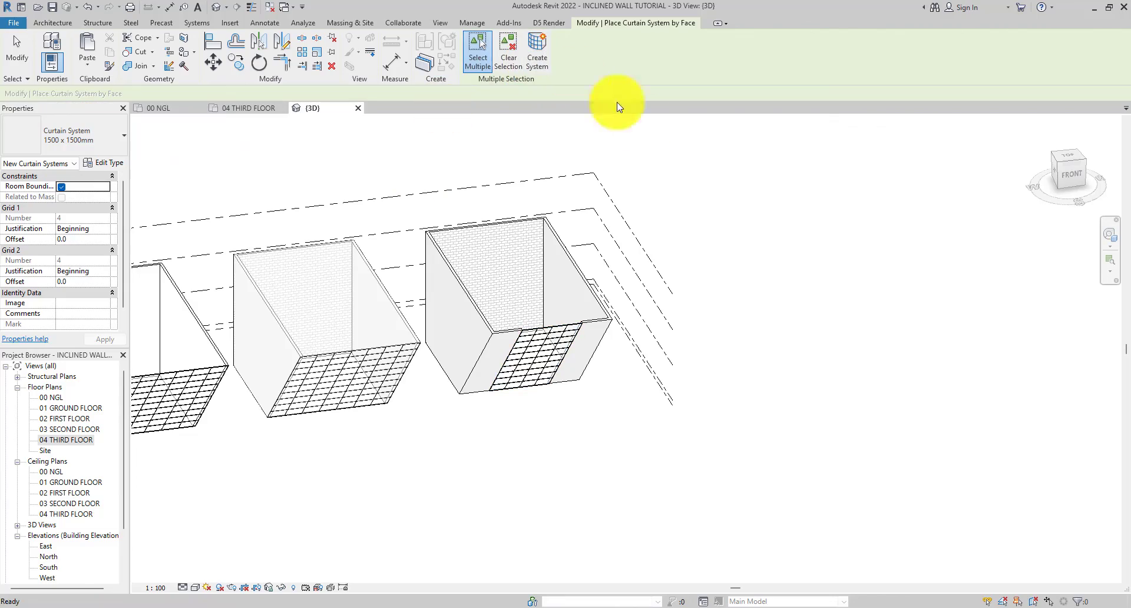
{"action": "middle_click_drag", "start_coordinate": [668, 309], "coordinate": [147, 55], "text": "shift"}
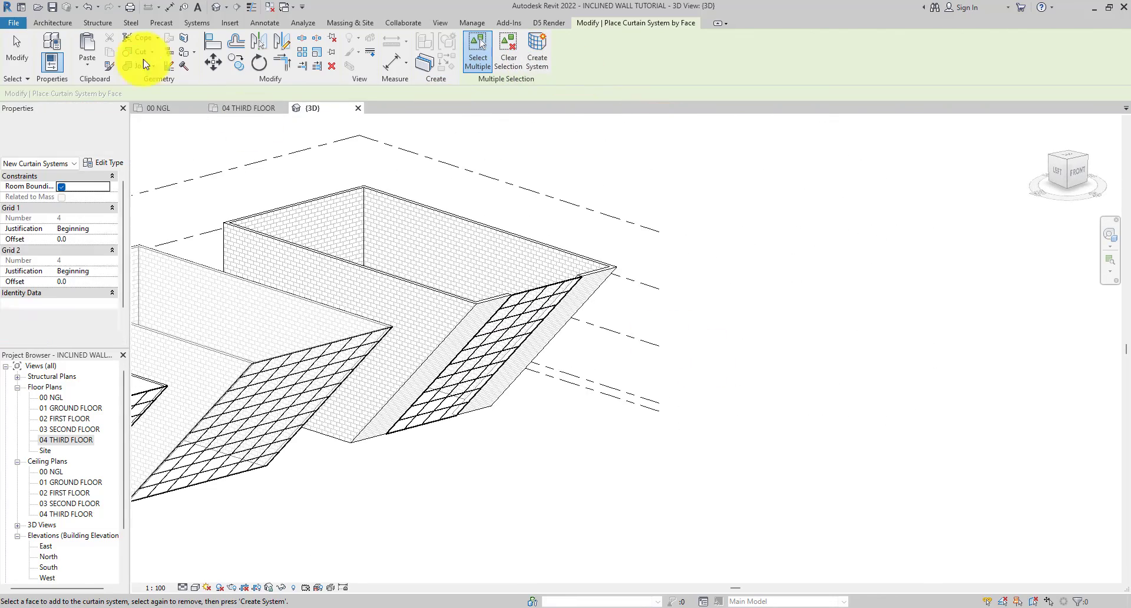
{"action": "left_click", "coordinate": [24, 46]}
{"action": "middle_click_drag", "start_coordinate": [626, 419], "coordinate": [462, 454], "text": "shift"}
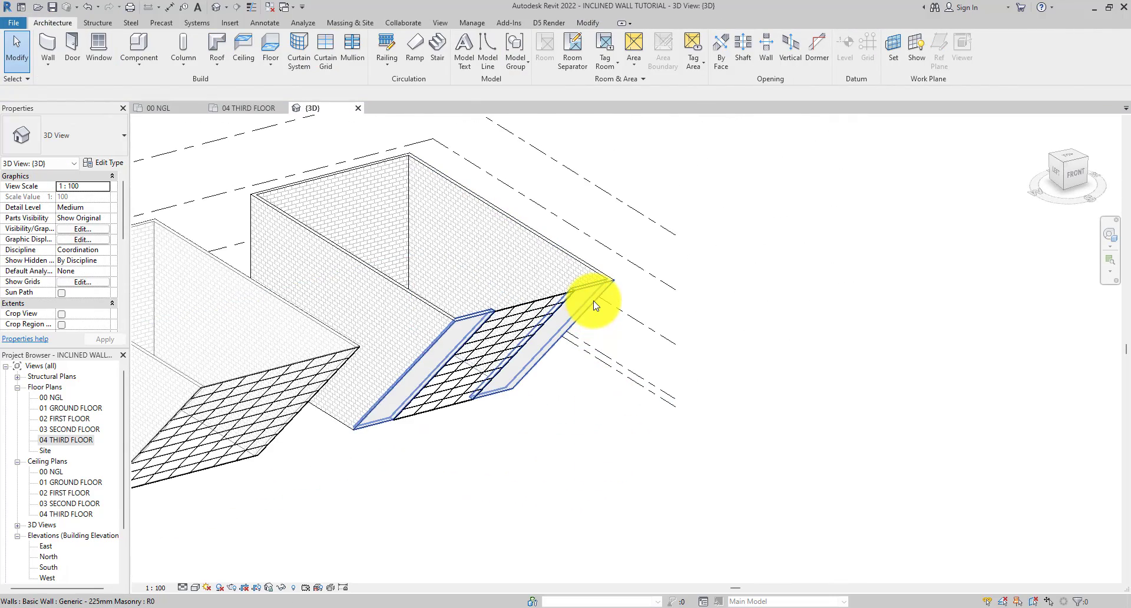